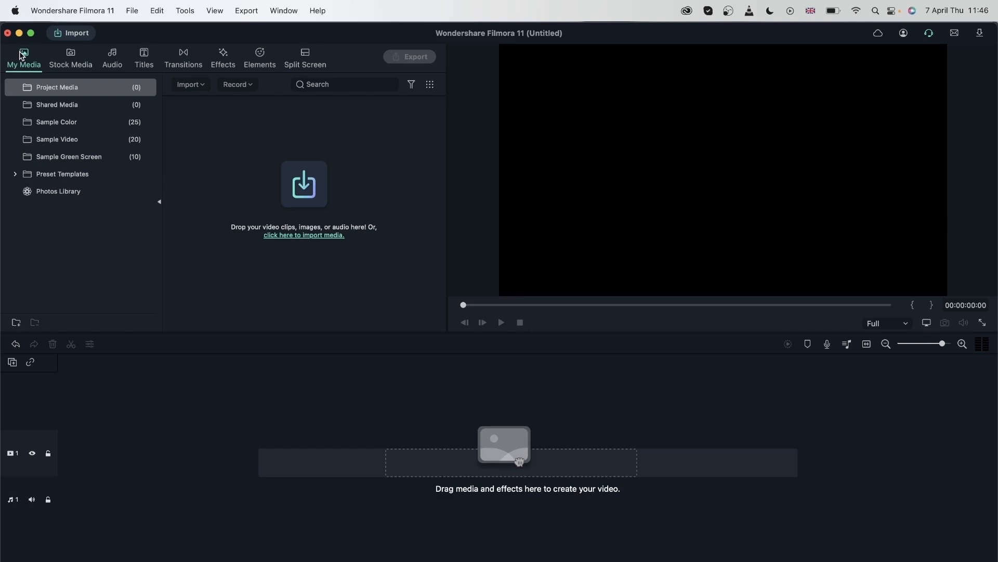
- Add the downloaded wheat-field stock clip to the start of video track 1 and place the playhead at 00:00:01:14
left_click(71, 55)
scroll(234, 229, "down", 10)
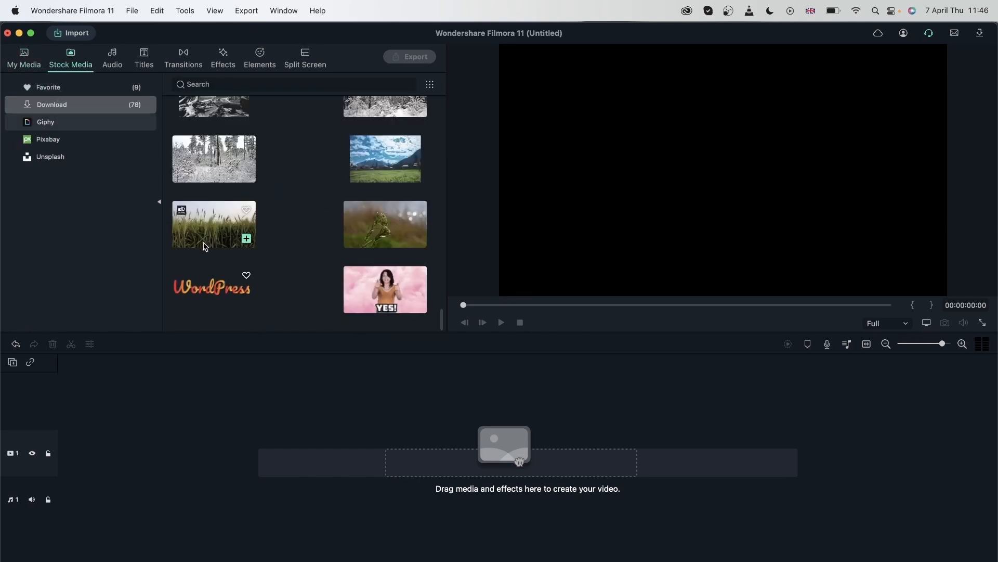
left_click_drag(193, 314, 67, 461)
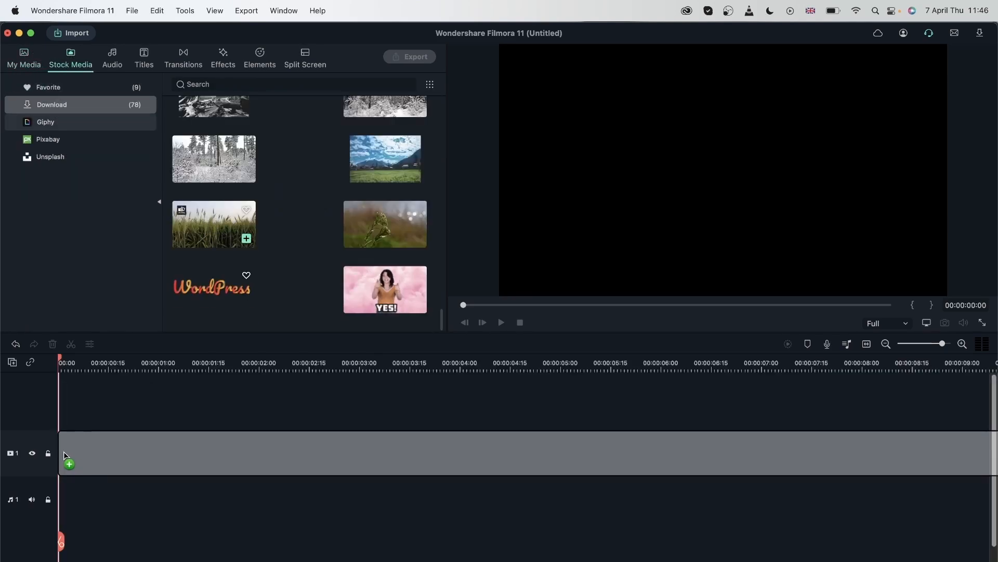
left_click(108, 364)
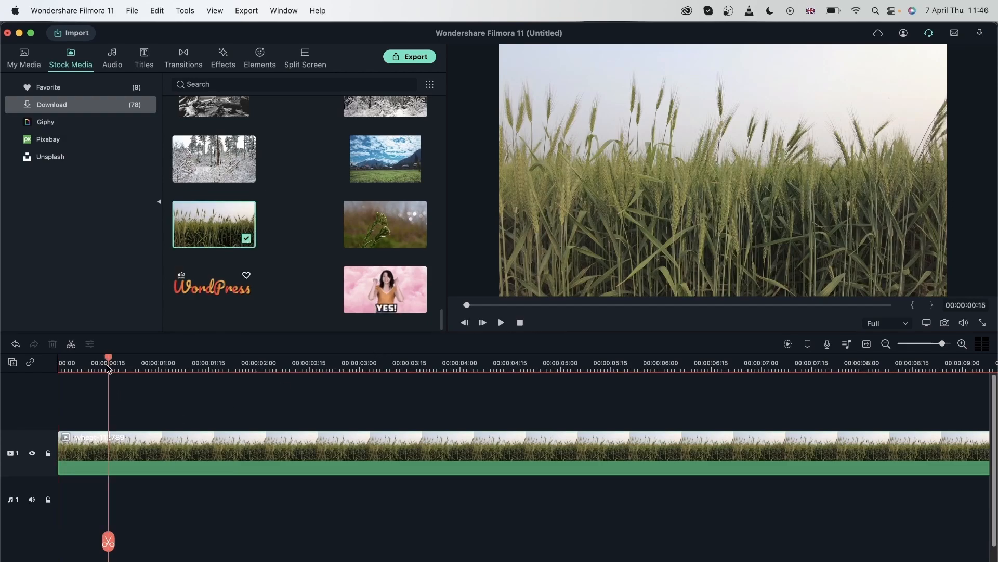
left_click(208, 364)
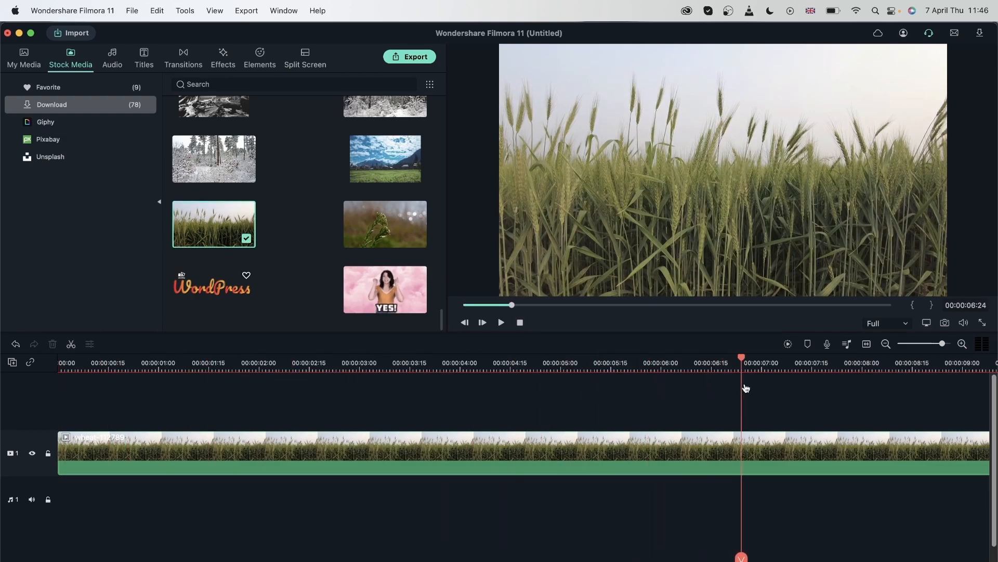
left_click(209, 399)
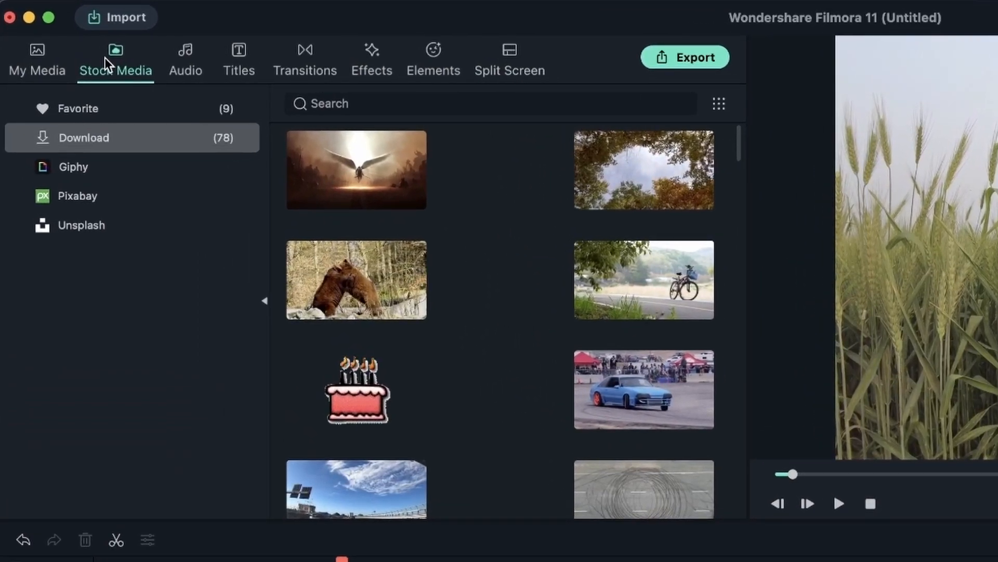
- Find the included Utility effects and apply Shape Mask to the wheat clip
left_click(380, 71)
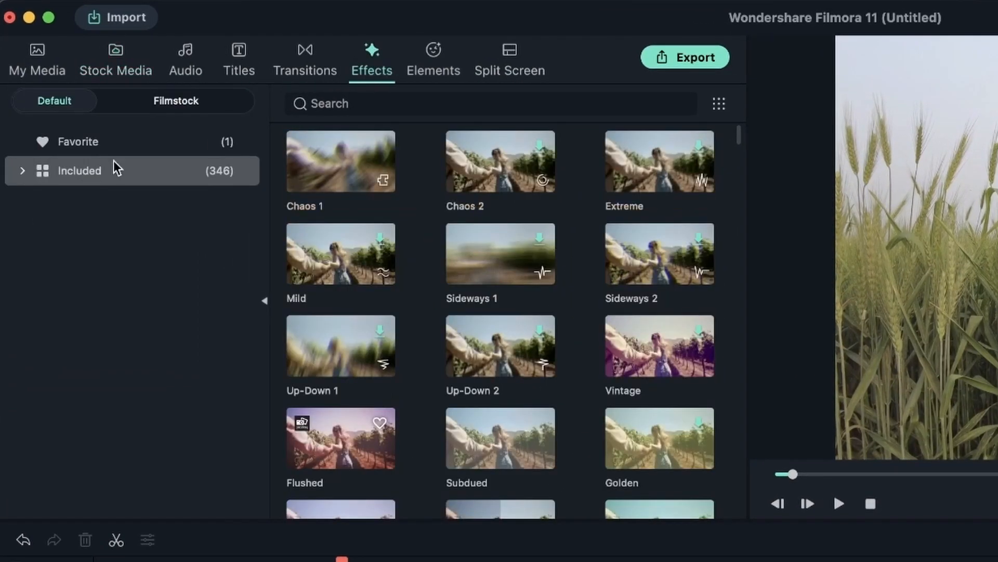
left_click(23, 169)
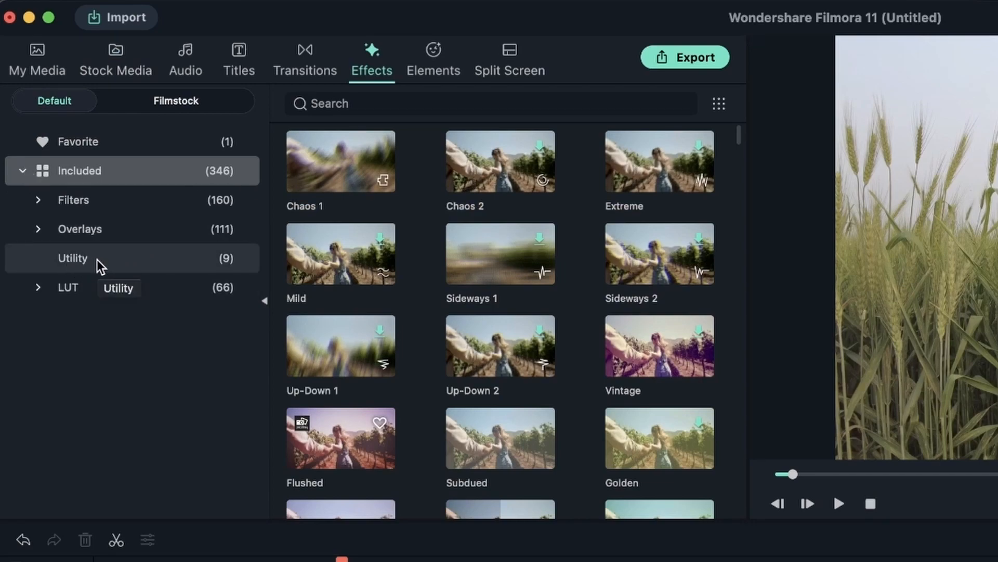
left_click(82, 260)
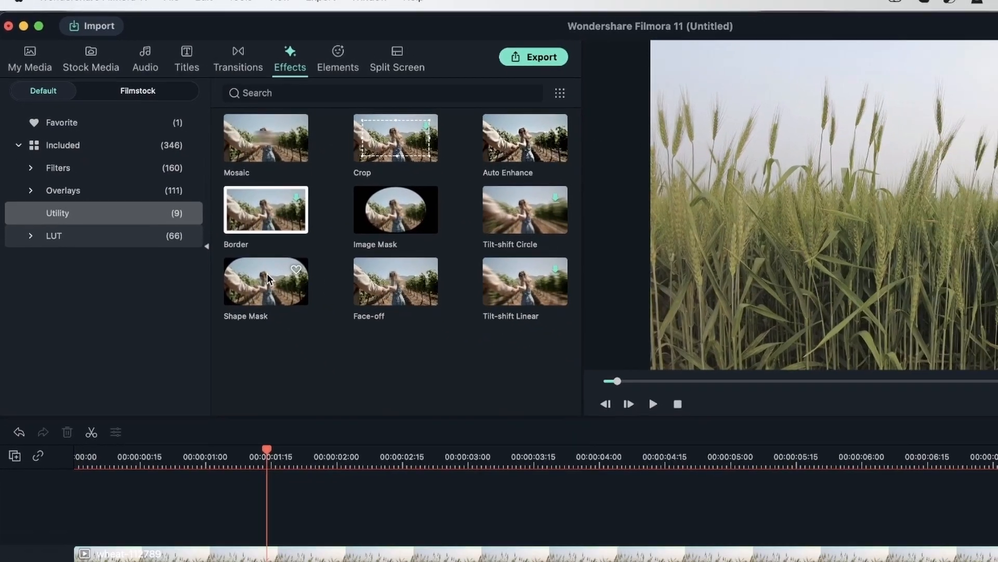
left_click_drag(349, 347, 185, 451)
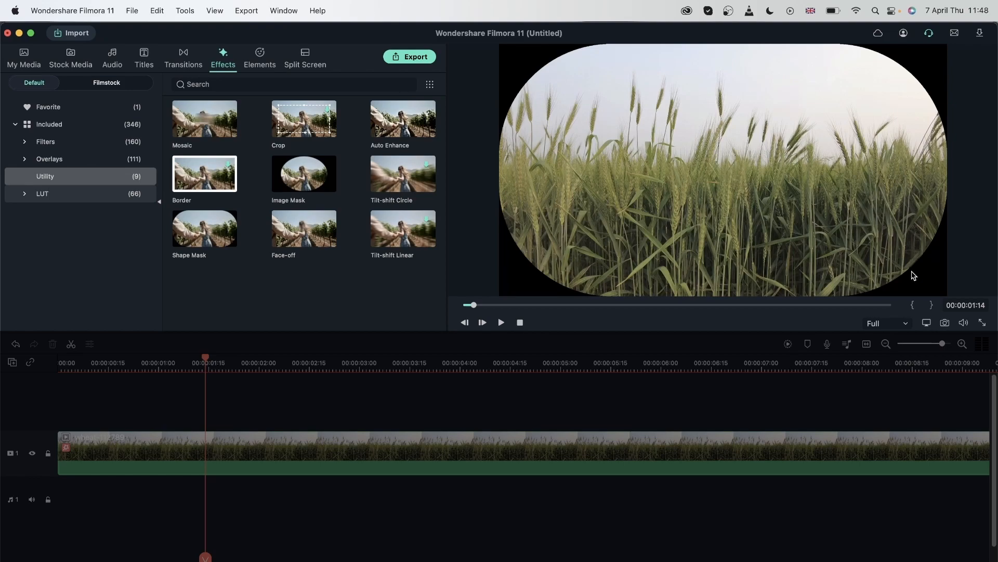
- In the clip's Shape Mask settings, try a Blur Strength of 100 and return it to 0
left_click(281, 474)
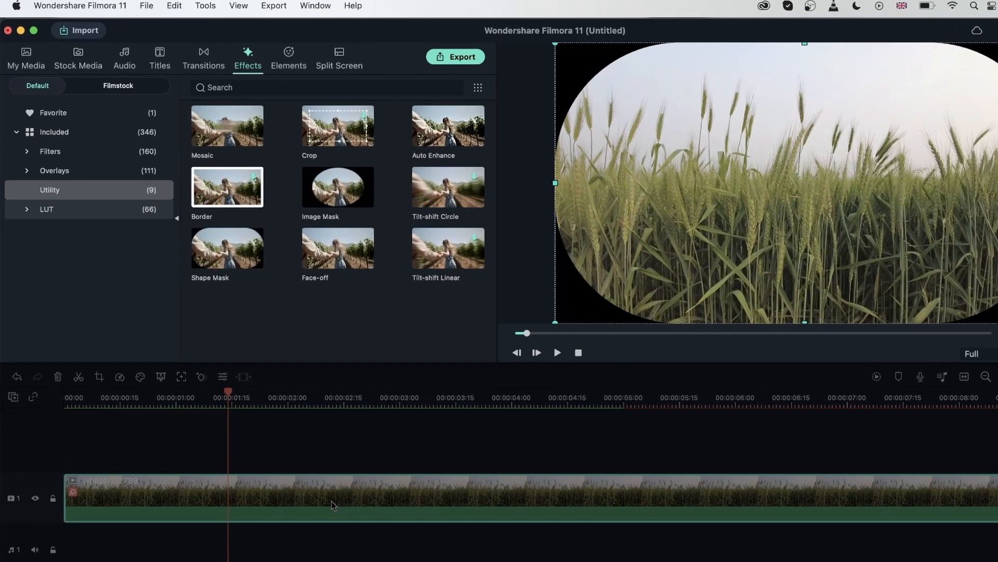
double_click(299, 461)
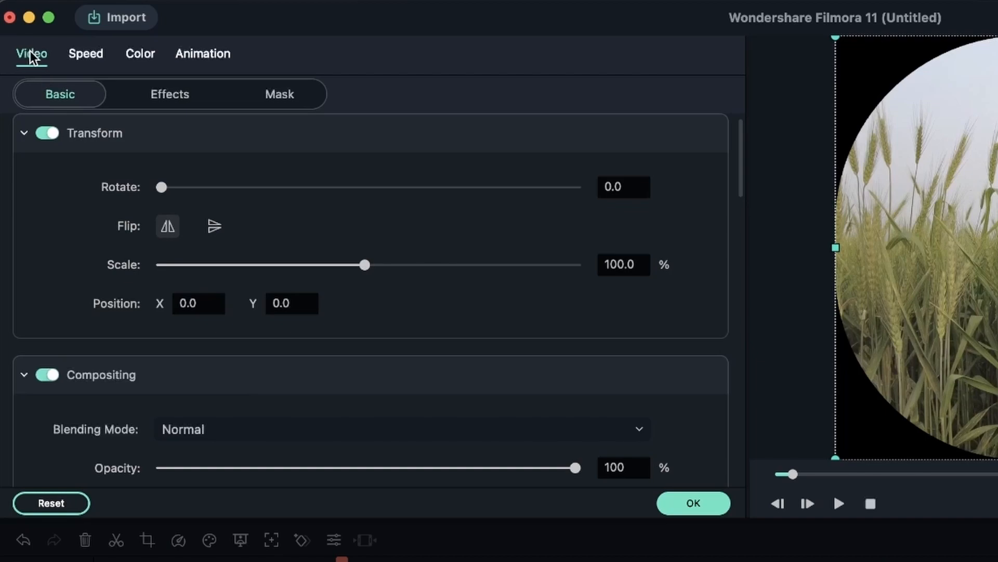
left_click(191, 95)
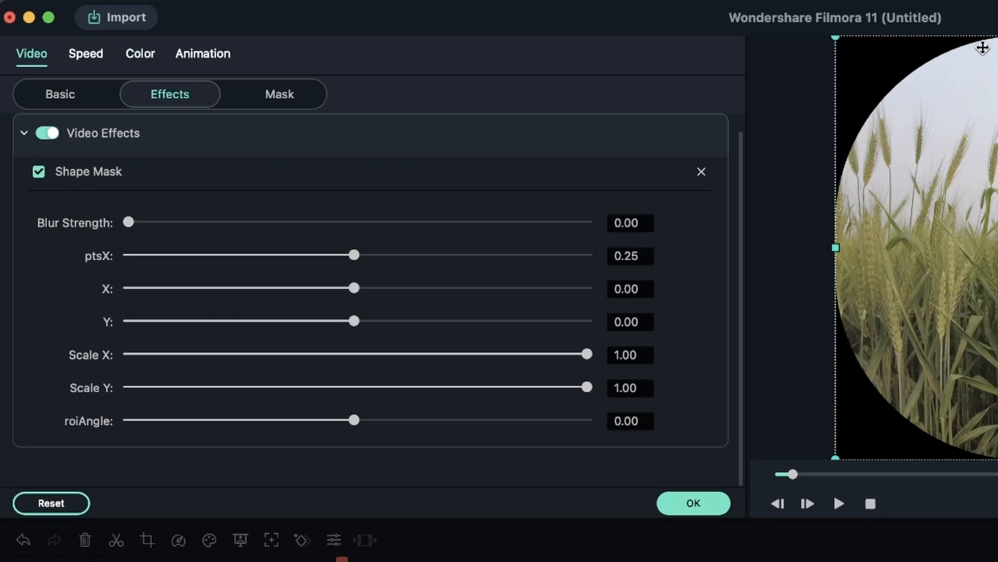
left_click_drag(129, 223, 729, 268)
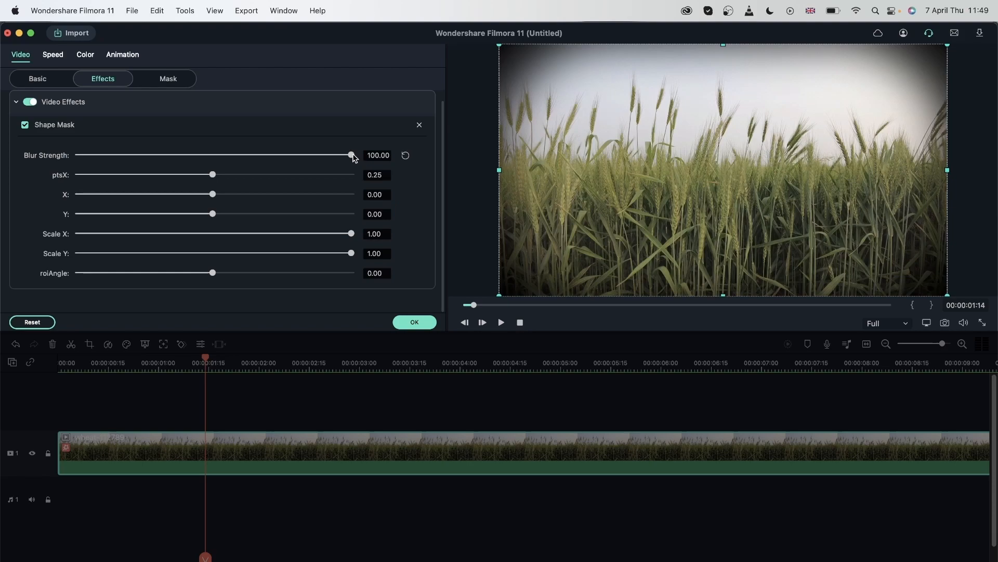
left_click_drag(353, 157, 51, 158)
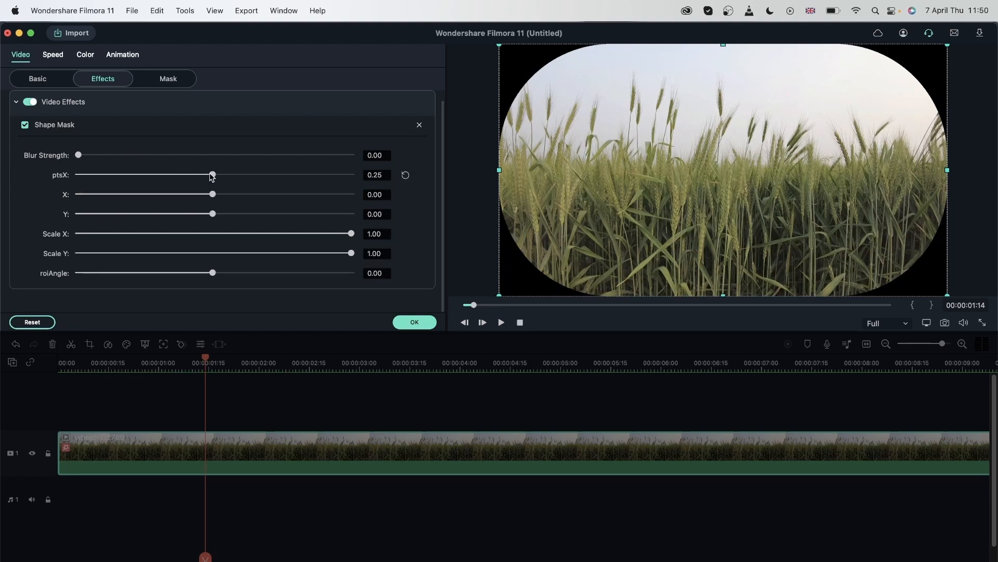
- Try the Shape Mask's ptsX corner rounding from minimum to maximum and set it to 0.14
left_click_drag(213, 176, 63, 179)
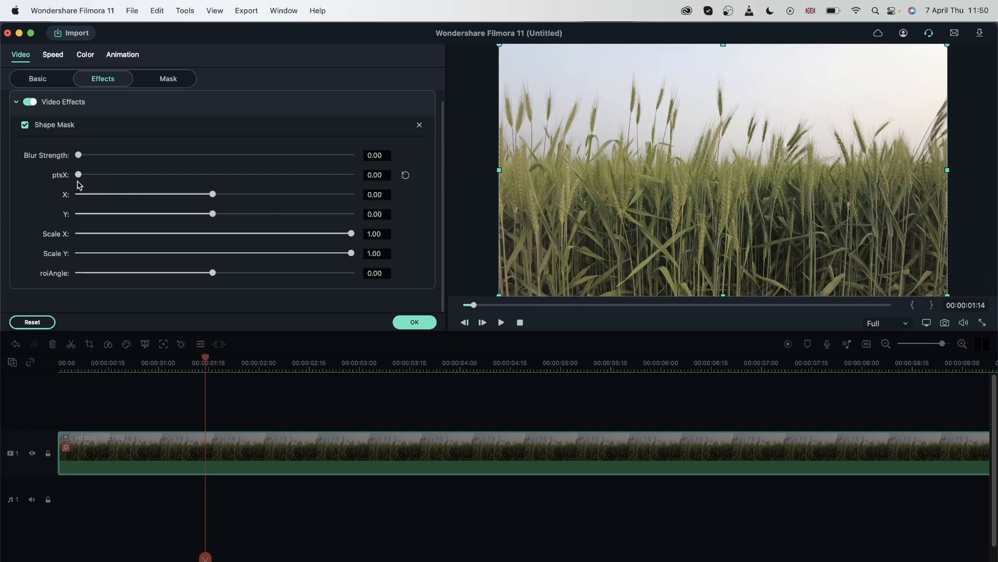
left_click_drag(79, 179, 354, 180)
left_click(255, 175)
left_click(151, 175)
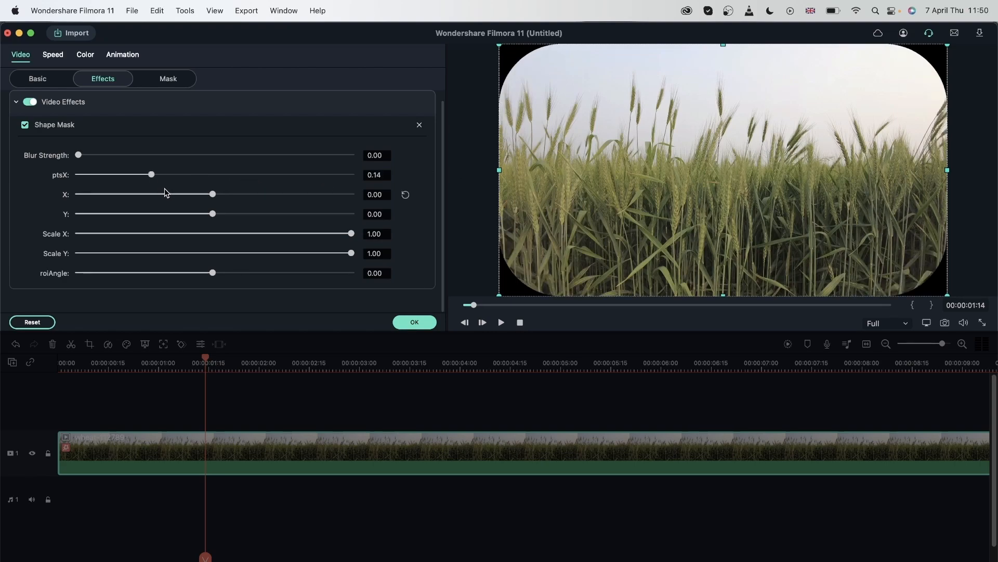
- Try shifting the Shape Mask along X and Y, resetting each offset to 0
left_click_drag(212, 195, 218, 216)
left_click(405, 195)
mouse_move(212, 216)
left_mouse_down()
mouse_move(373, 231)
mouse_move(218, 240)
mouse_move(80, 217)
mouse_move(28, 218)
mouse_move(281, 226)
mouse_move(224, 217)
left_mouse_up()
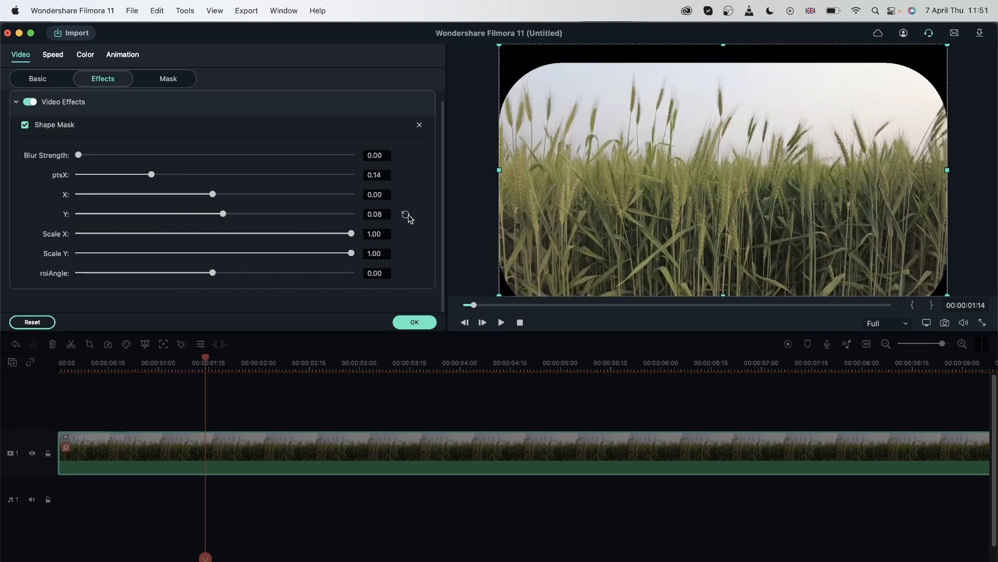
left_click(406, 215)
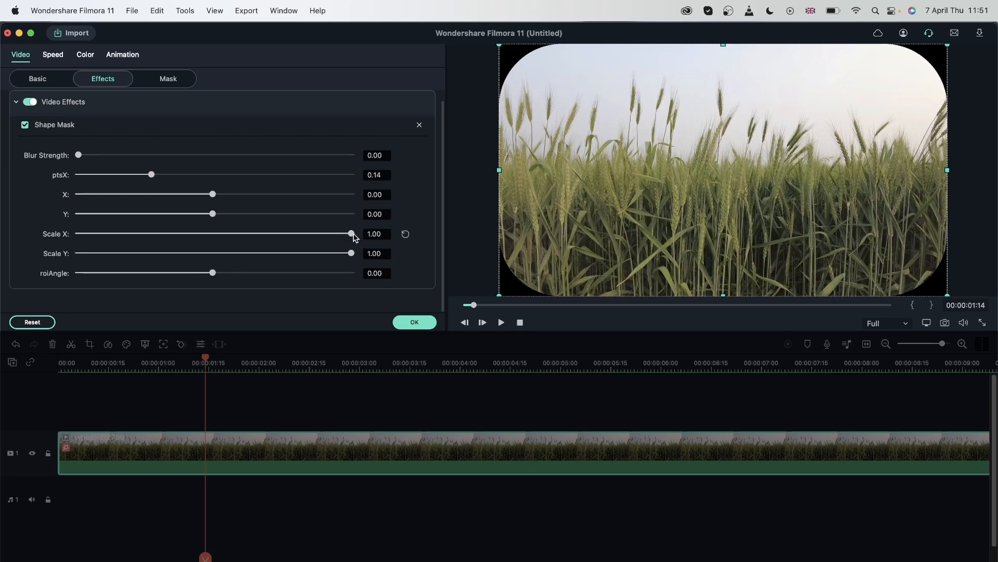
- Try different Shape Mask proportions, finishing with Scale X at 0.64 and Scale Y at 0.66
left_click_drag(353, 237, 130, 235)
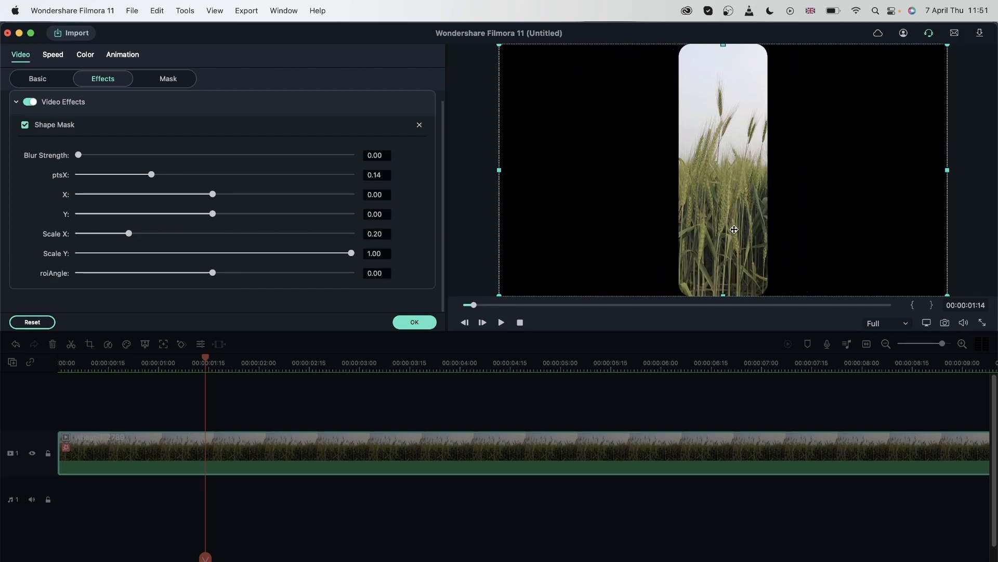
left_click_drag(129, 233, 386, 243)
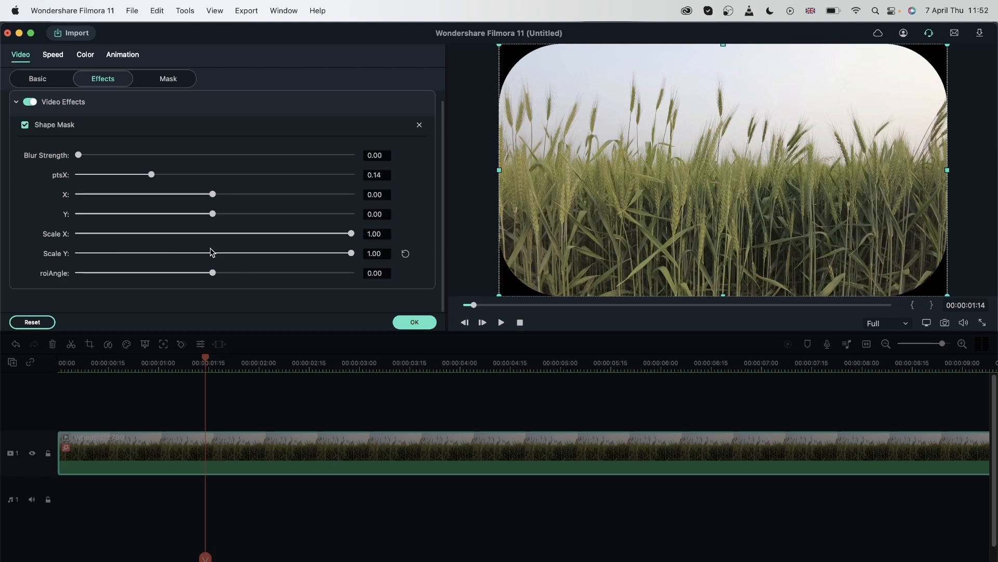
left_click_drag(352, 255, 68, 258)
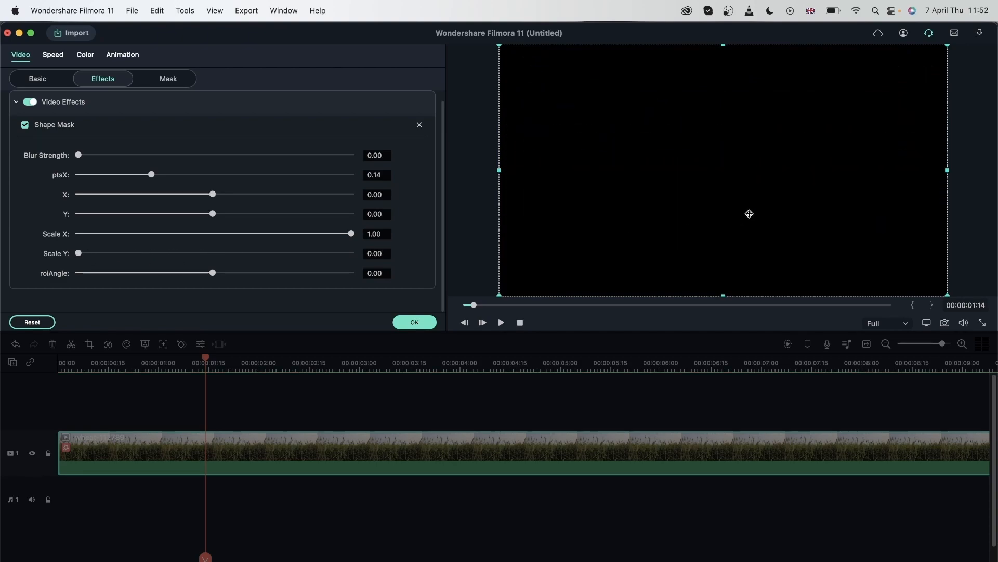
left_click(172, 254)
left_click_drag(172, 256, 230, 265)
left_click_drag(351, 233, 257, 254)
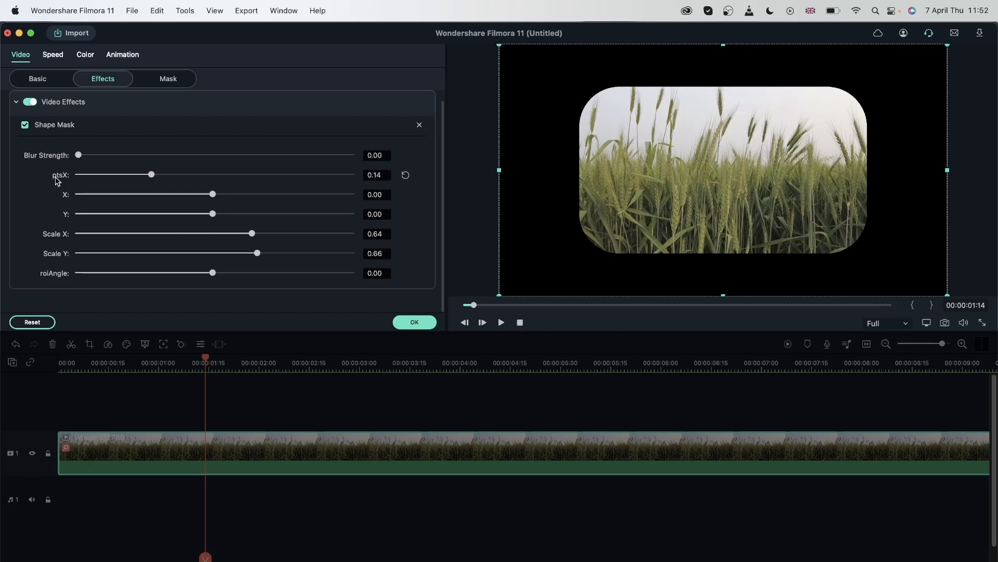
- Set the Shape Mask's ptsX to 0.50 and Blur Strength to 100, and rotate it through roiAngle to -360
left_click_drag(151, 174, 351, 176)
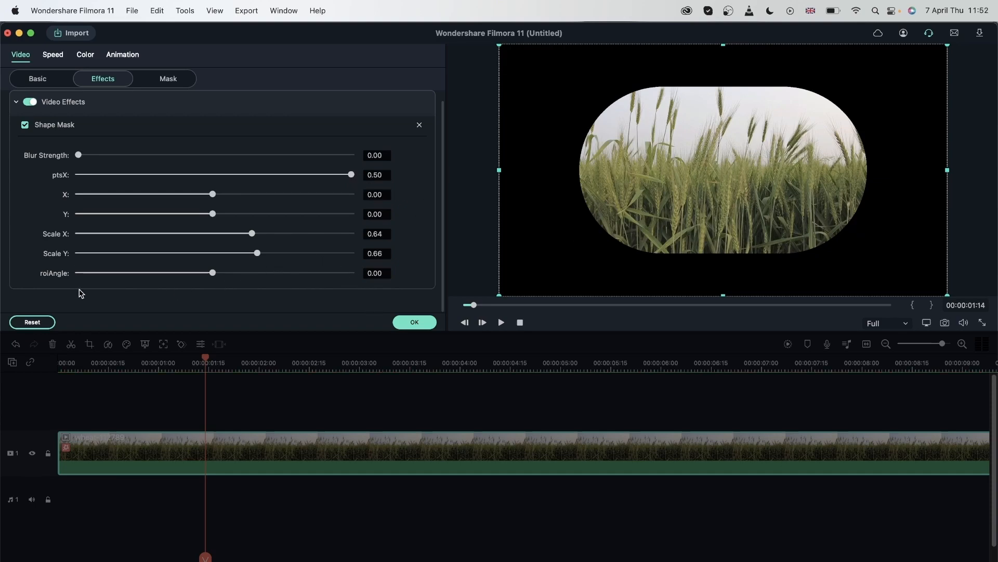
left_click_drag(213, 272, 116, 272)
left_click_drag(79, 156, 442, 159)
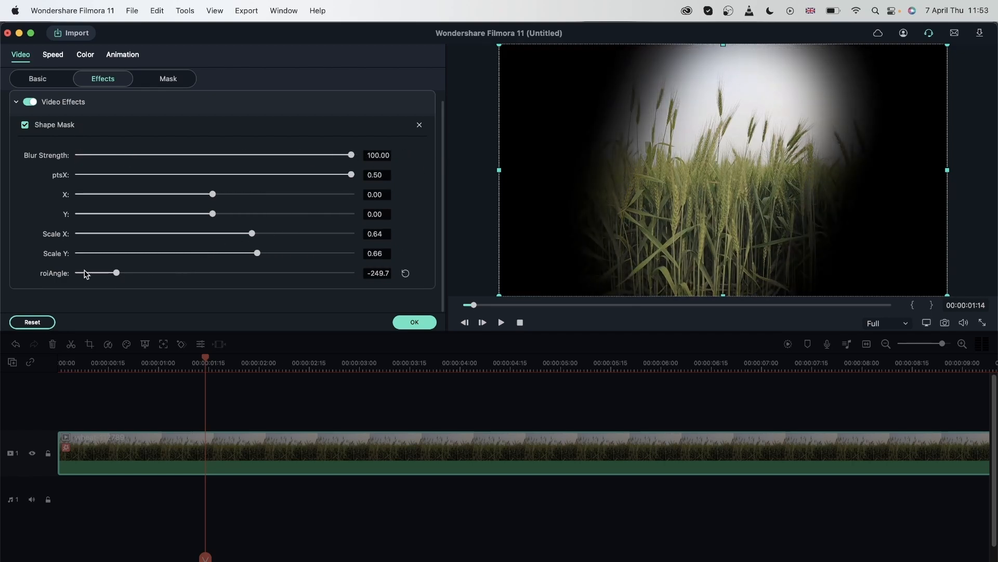
left_click_drag(117, 273, 435, 274)
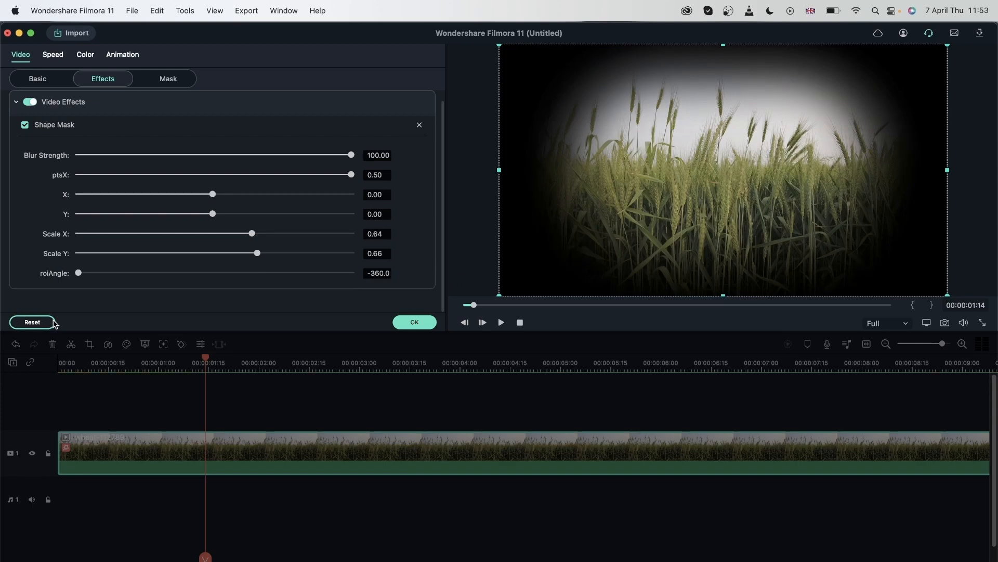
- Reset the Shape Mask parameters and remove the effect from the wheat clip
left_click(32, 322)
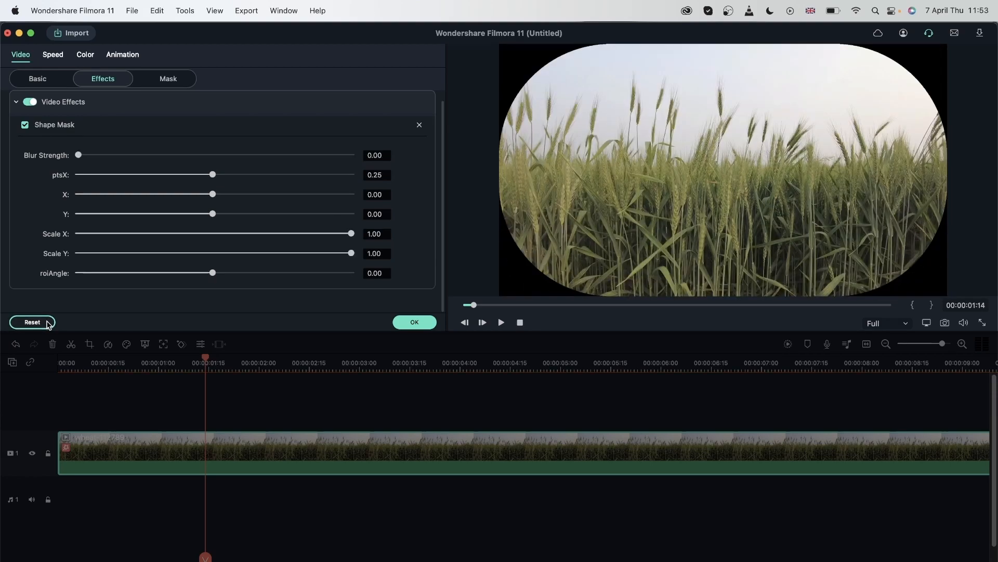
left_click(25, 125)
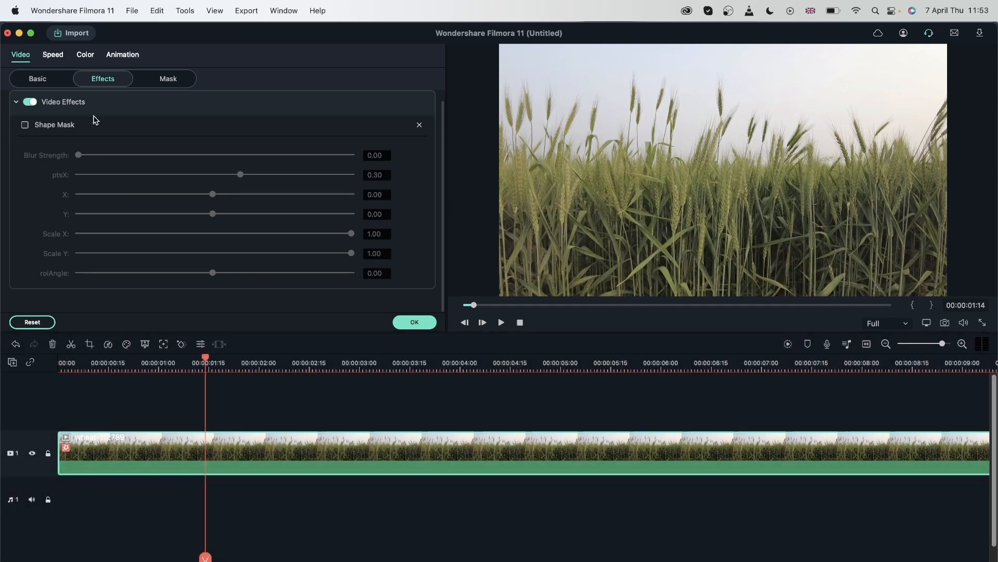
left_click(420, 128)
left_click(414, 322)
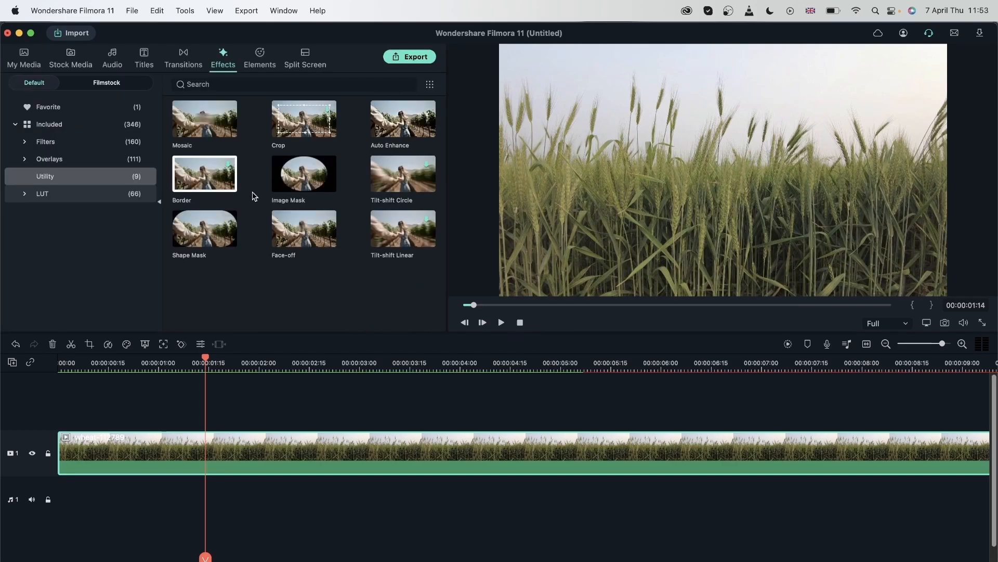
- Apply the Image Mask effect to the wheat clip and open its path settings
left_click_drag(319, 180, 204, 455)
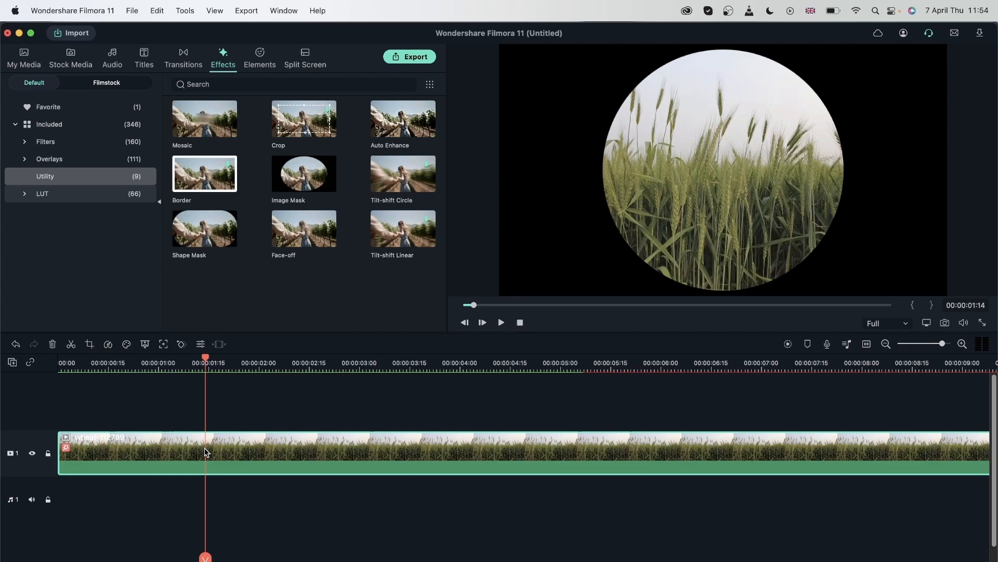
double_click(226, 452)
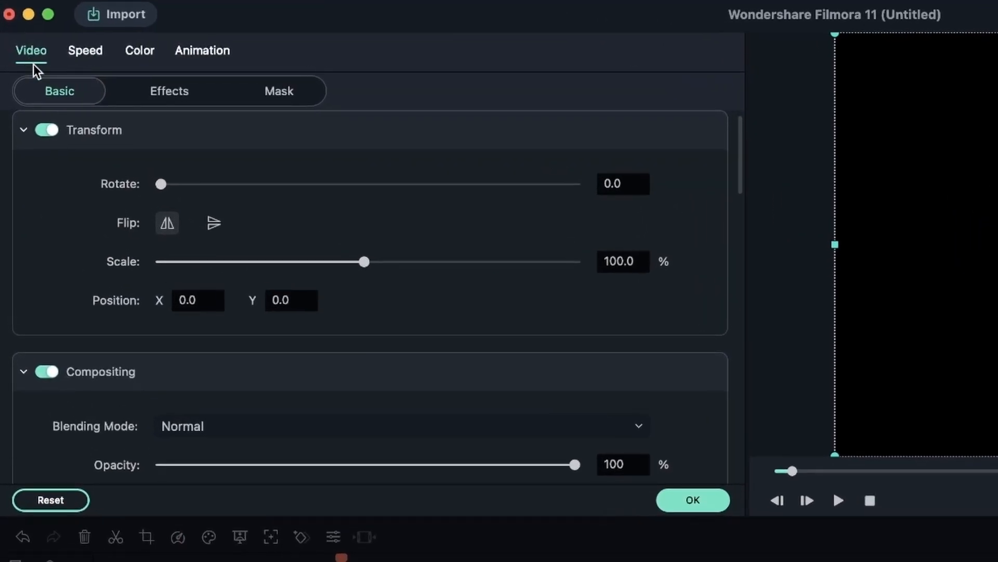
left_click(109, 82)
scroll(379, 301, "down", 1)
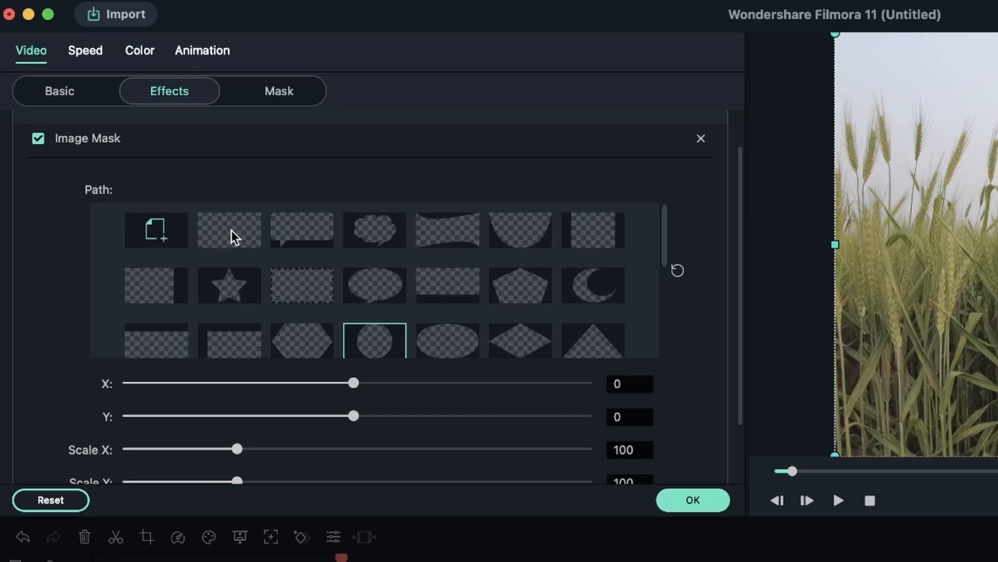
- Try the first row of Image Mask path shapes on the wheat clip, from the full rectangle through speech bubble and cloud to the centred rectangle
left_click(248, 232)
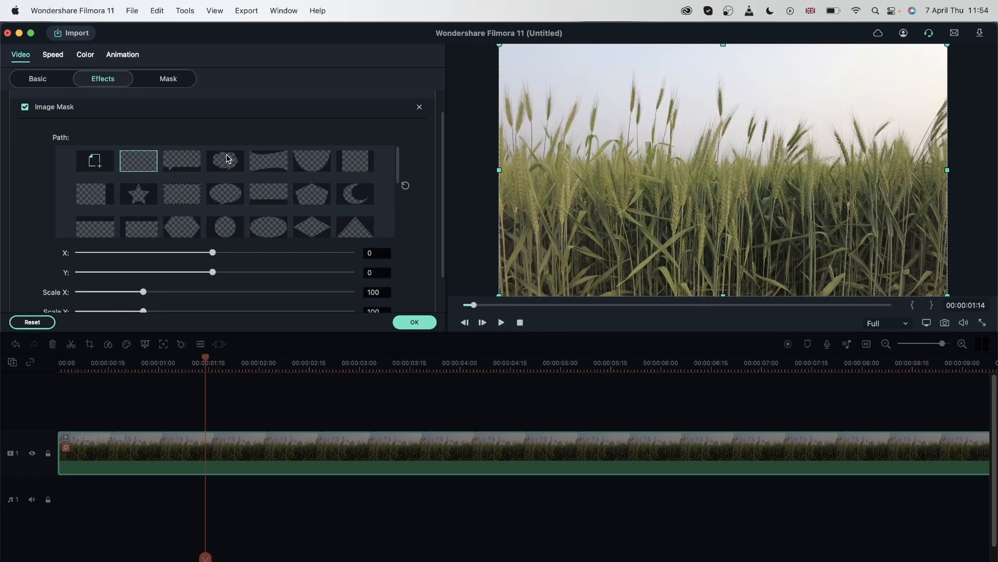
left_click(206, 170)
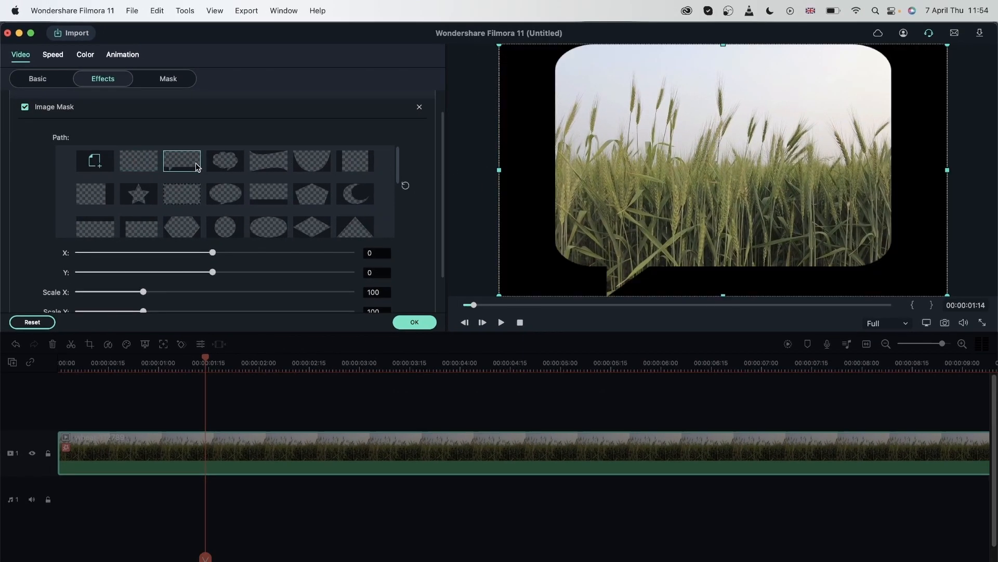
left_click(243, 167)
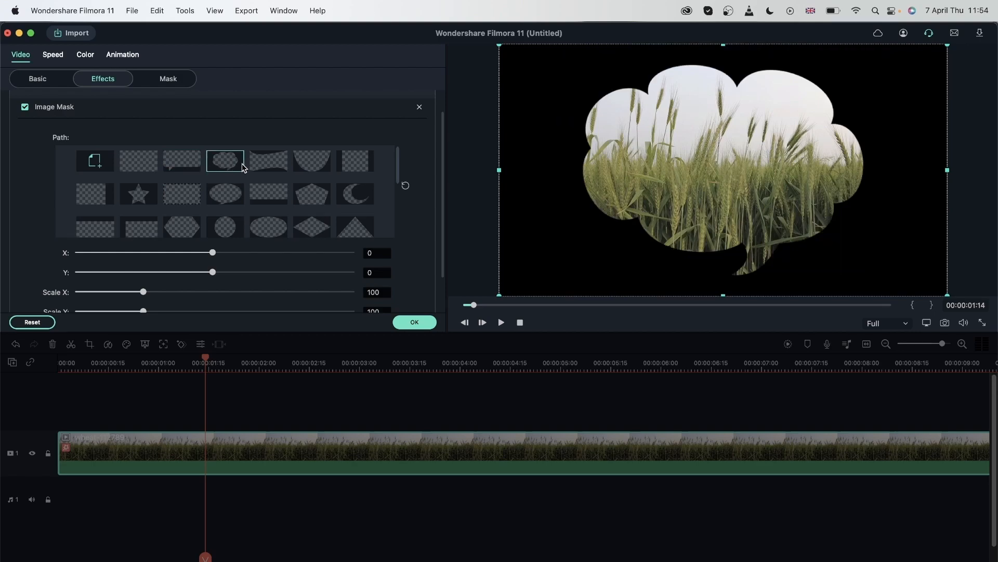
left_click(286, 163)
left_click(301, 165)
left_click(343, 161)
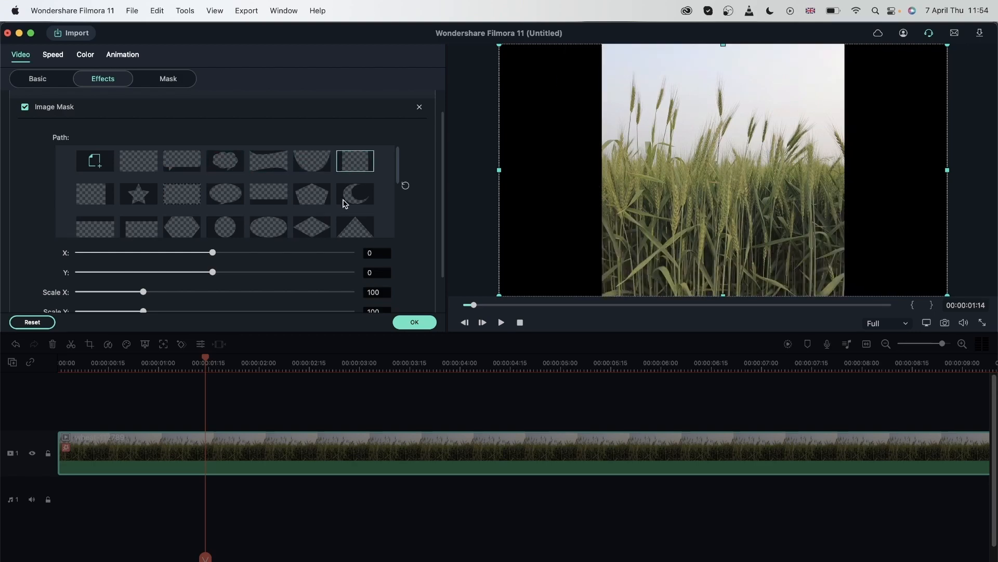
- Try the second row of mask shapes, from the crescent through the pentagon, oval speech bubble and star to the off-centre rectangle
left_click(344, 199)
left_click(303, 196)
left_click(259, 197)
left_click(211, 197)
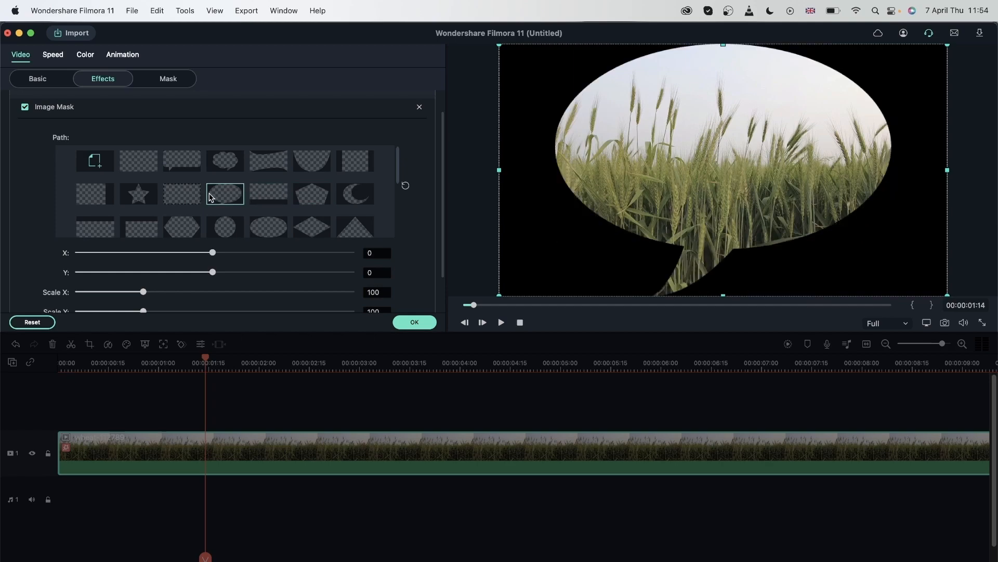
left_click(165, 201)
left_click(139, 196)
left_click(103, 197)
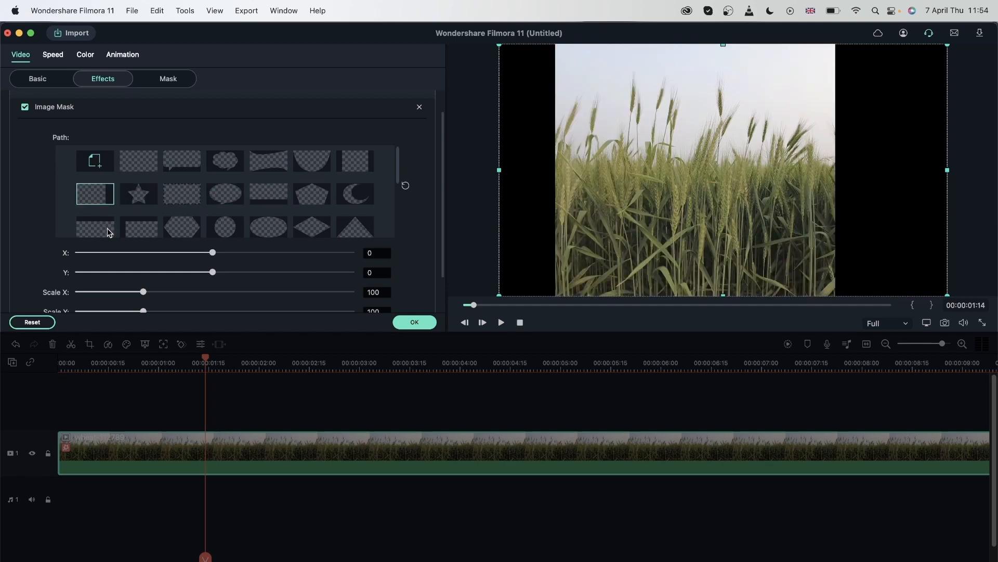
- Try the third row of mask shapes, including the hexagon, circle, ellipse and diamond, finishing with the triangle
left_click(107, 227)
left_click(134, 229)
left_click(186, 228)
left_click(238, 228)
left_click(270, 227)
left_click(315, 228)
left_click(350, 229)
- Try mask shapes from further down the path list, including the clover and the flower, finishing with the arrow
scroll(335, 202, "down", 5)
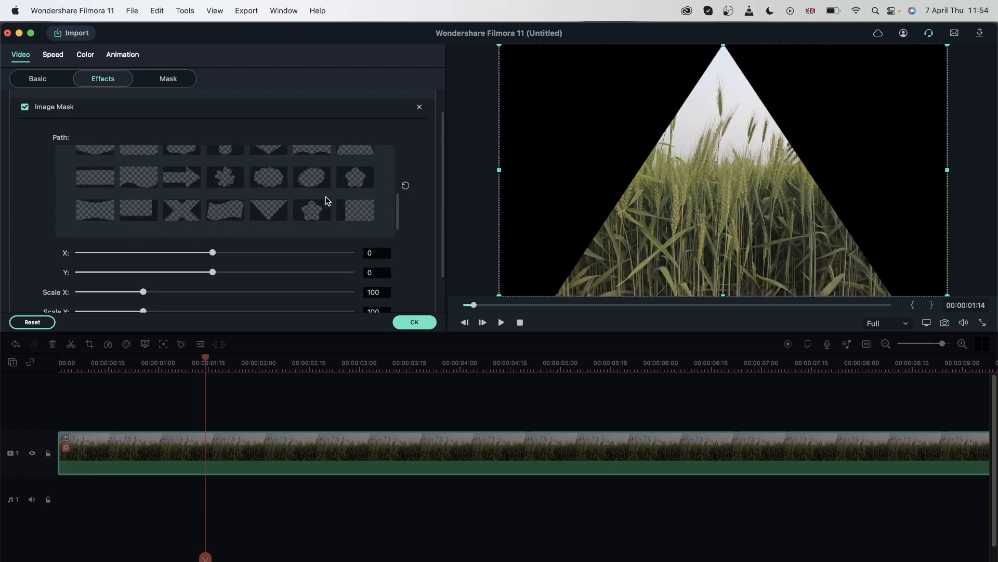
left_click(328, 223)
left_click(217, 196)
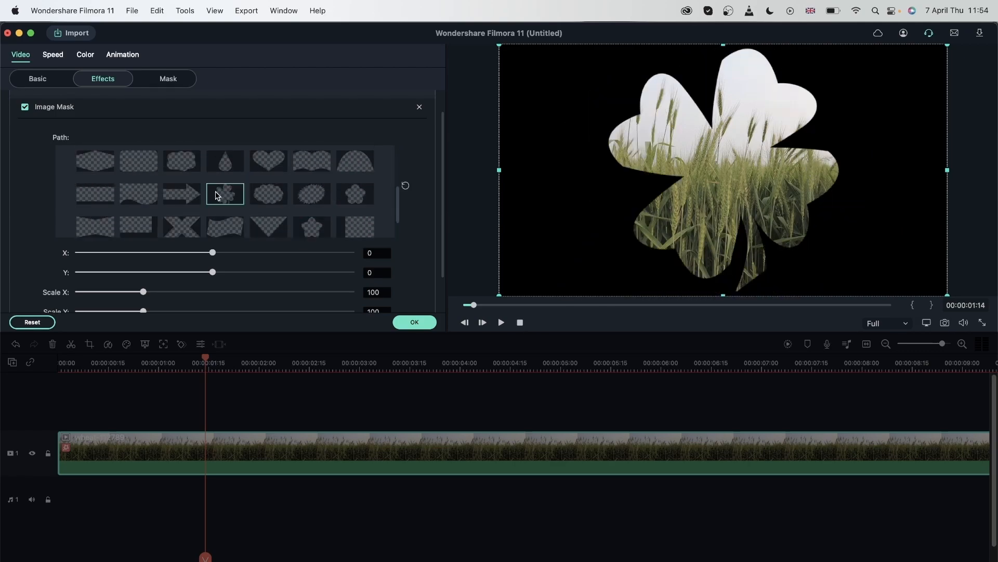
left_click(359, 196)
scroll(280, 205, "down", 2)
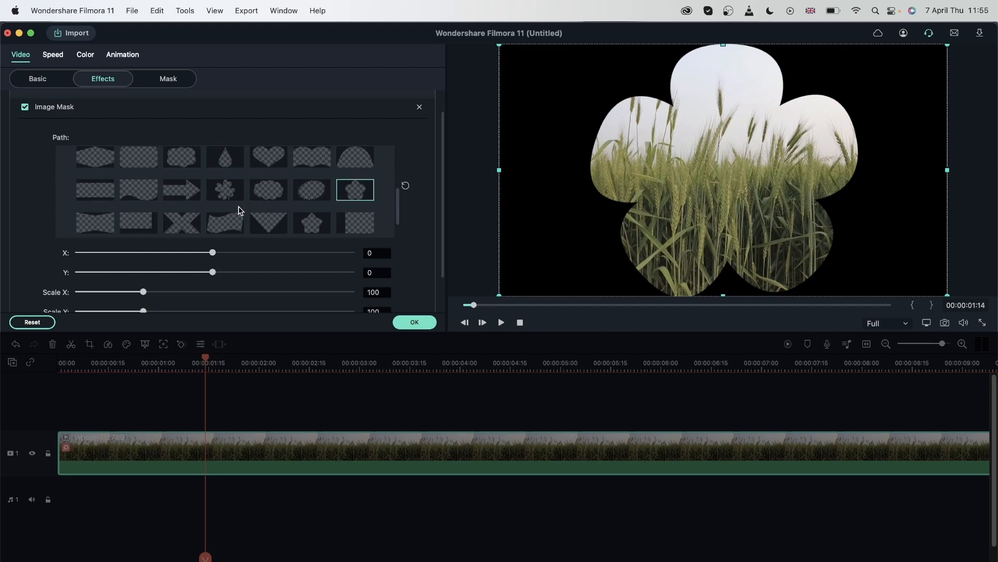
left_click(199, 195)
left_click(192, 172)
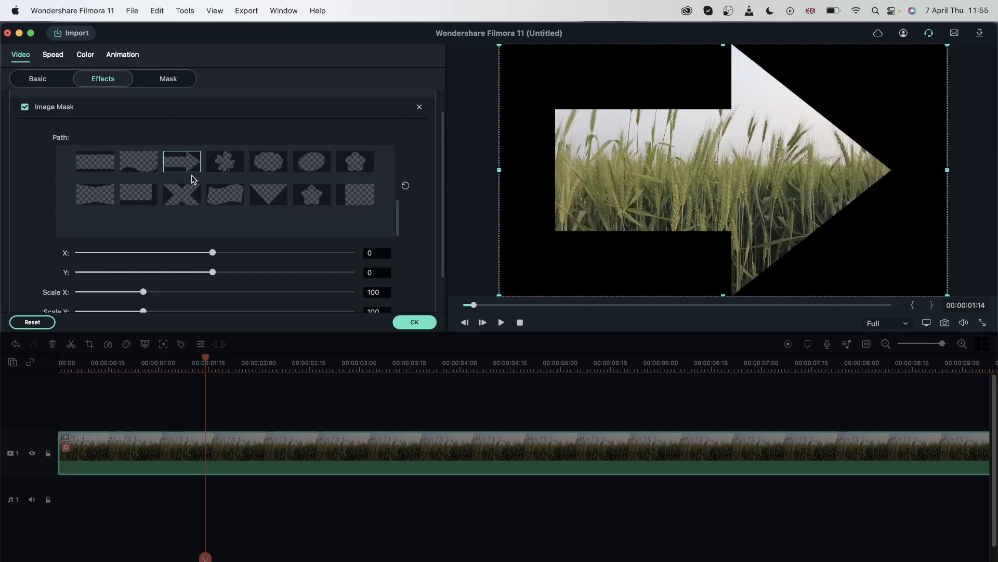
- Try the centred rectangle mask again, and switch the Image Mask path to the crescent
scroll(244, 185, "up", 3)
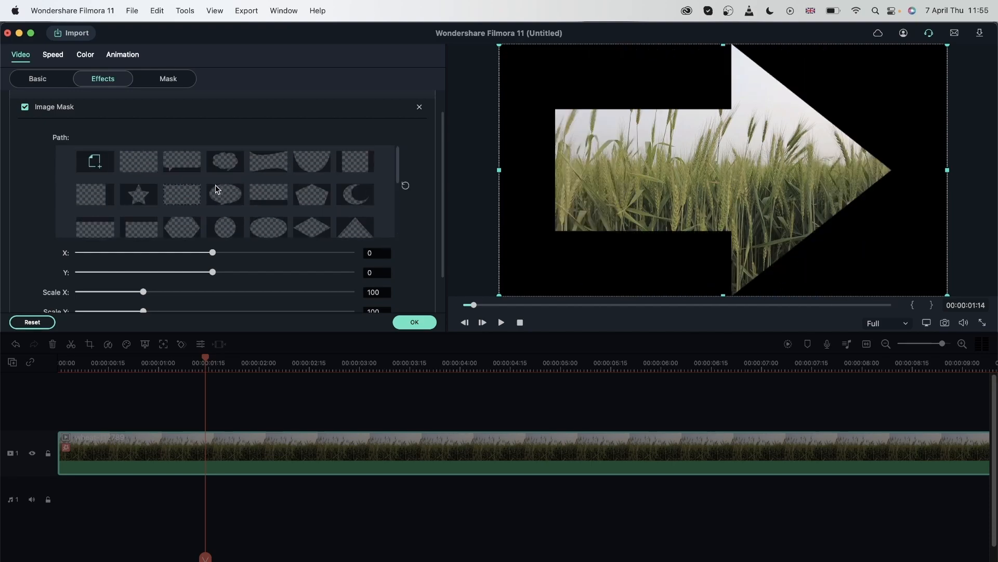
left_click(356, 165)
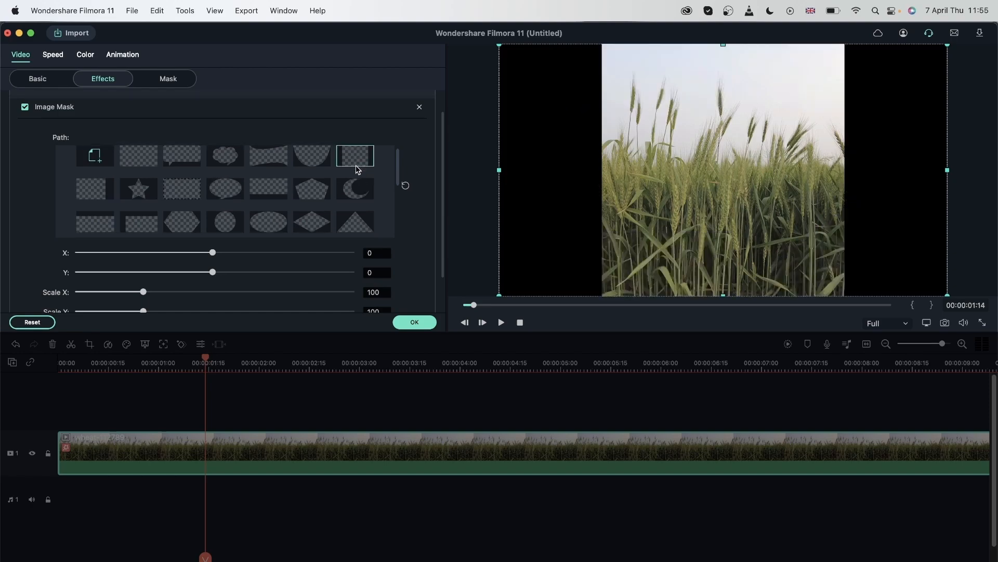
left_click(351, 194)
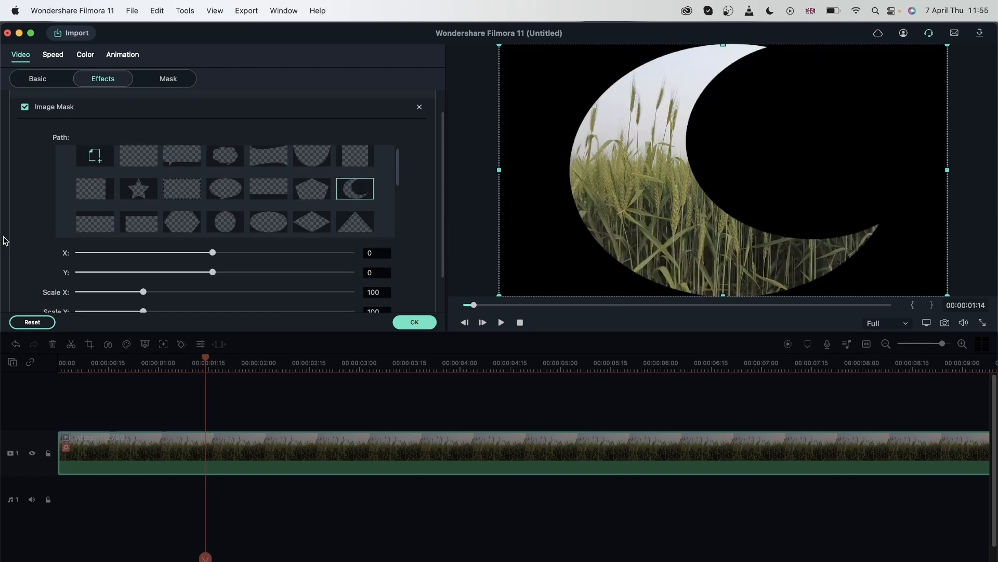
- Try the crescent mask's X position at -999 and 97, reset X, and shift the mask along Y
scroll(4, 240, "down", 2)
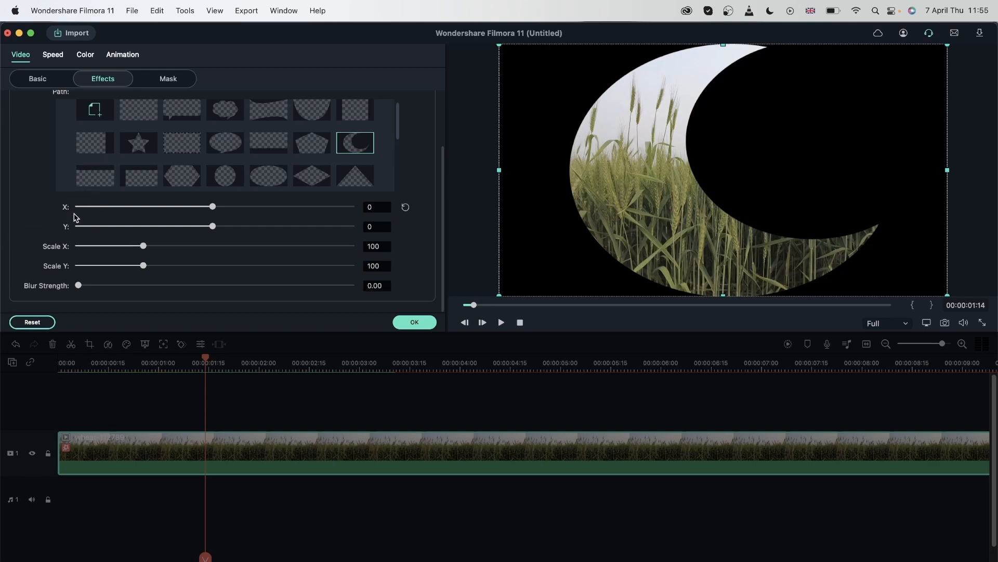
left_click_drag(211, 208, 75, 216)
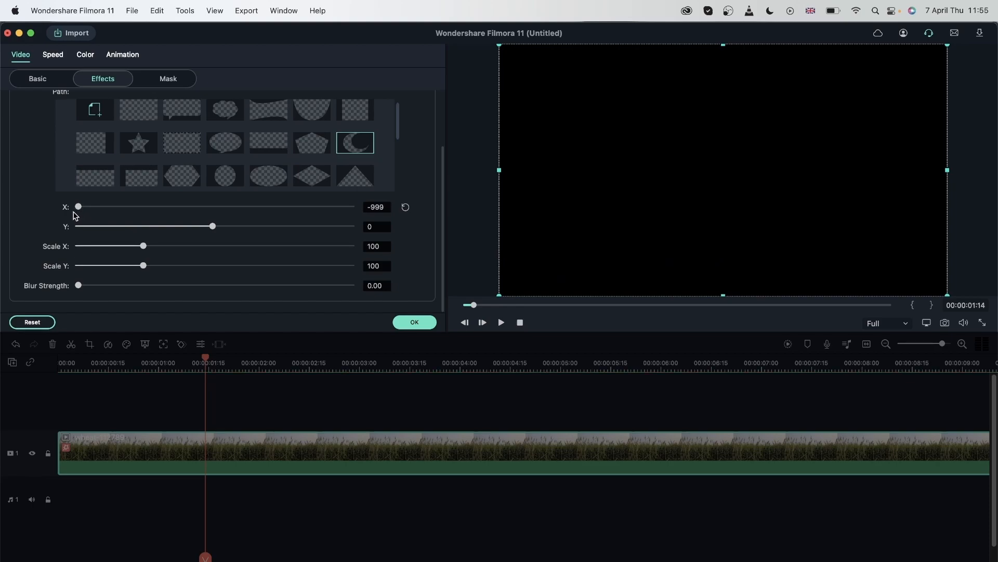
left_click_drag(75, 216, 227, 208)
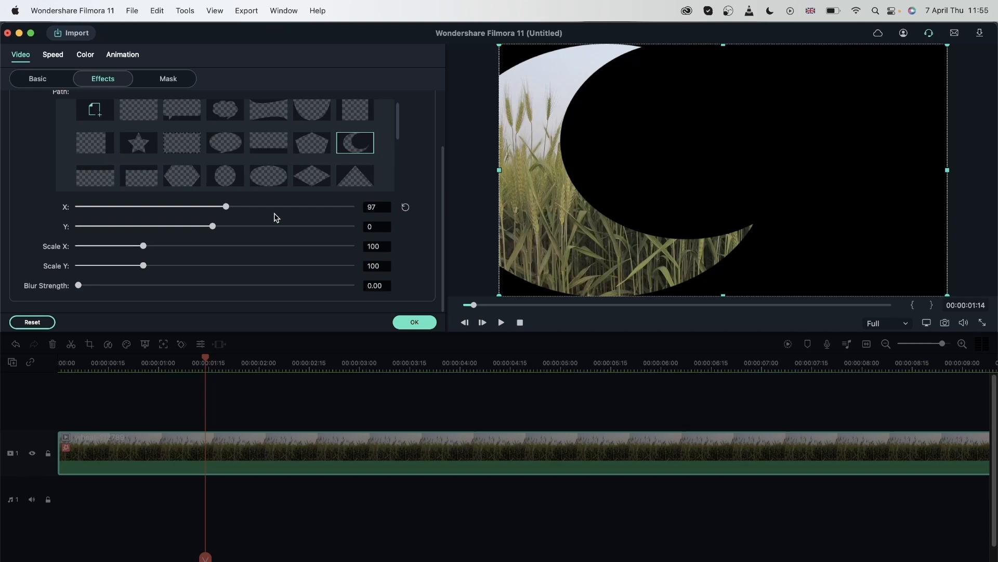
left_click(407, 209)
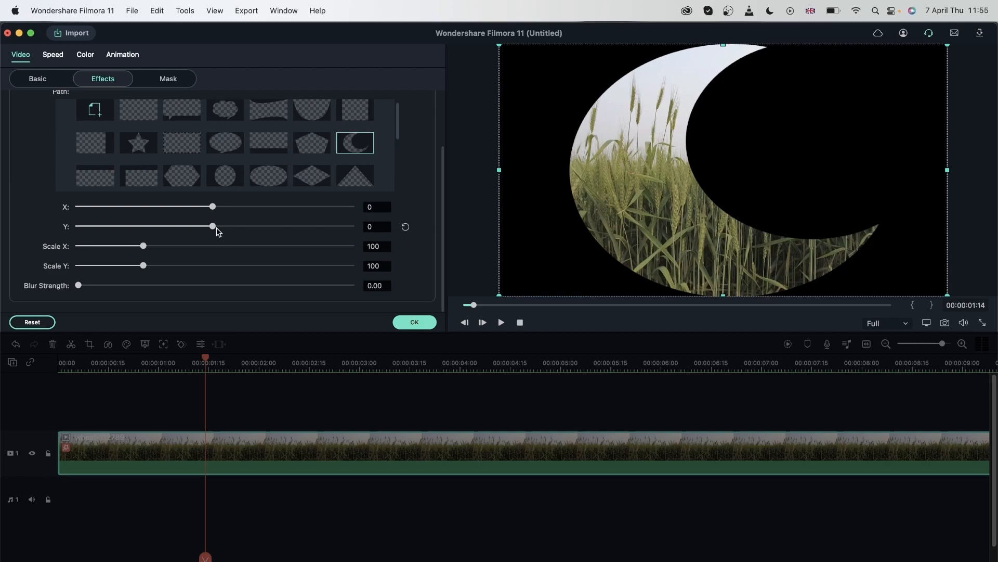
left_click_drag(213, 226, 347, 229)
- Try the crescent's Scale X at 0 and a different Scale Y, resetting each, and set Blur Strength to 87.89
left_click_drag(144, 247, 61, 259)
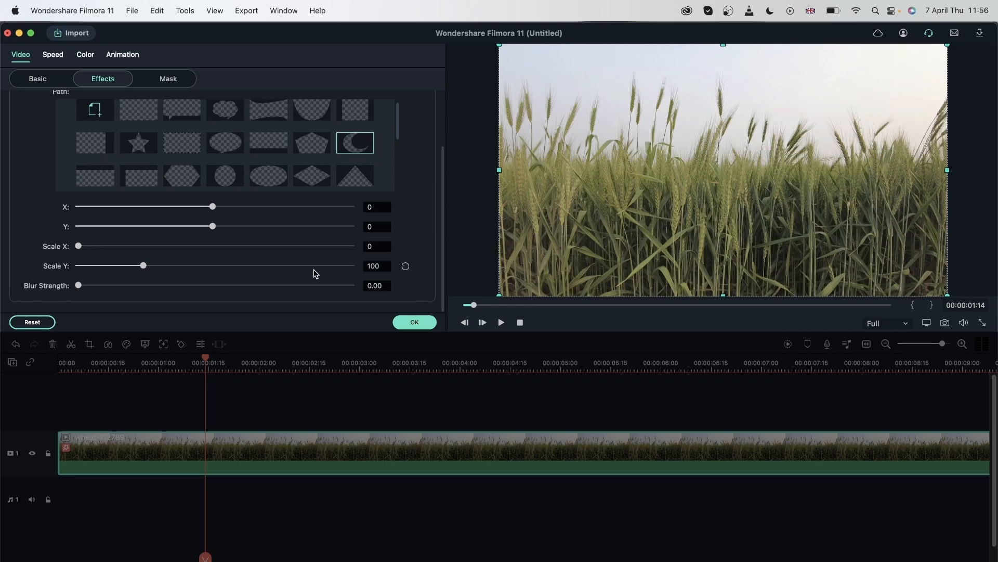
left_click(405, 246)
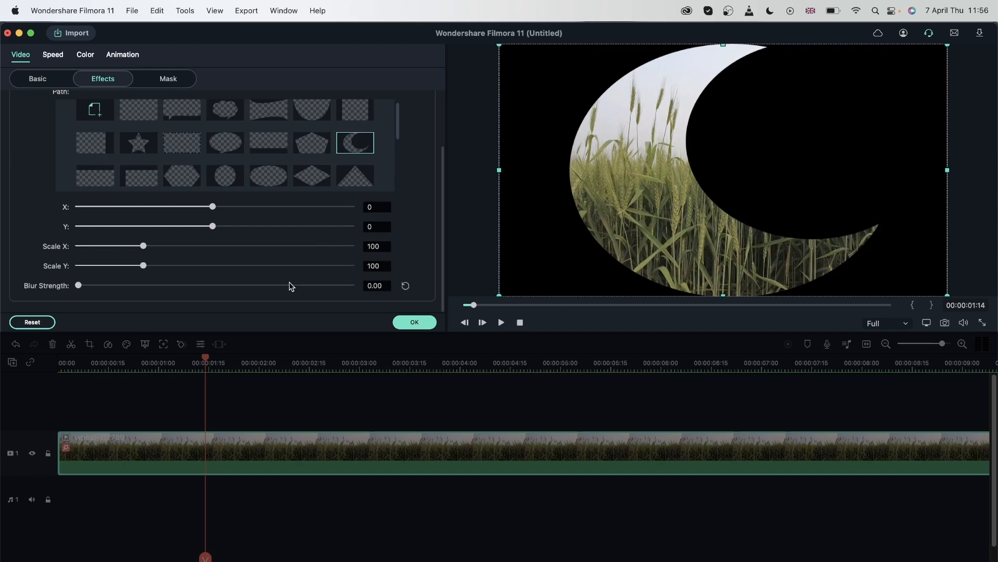
left_click_drag(143, 265, 414, 276)
left_click(405, 266)
left_click_drag(78, 285, 317, 285)
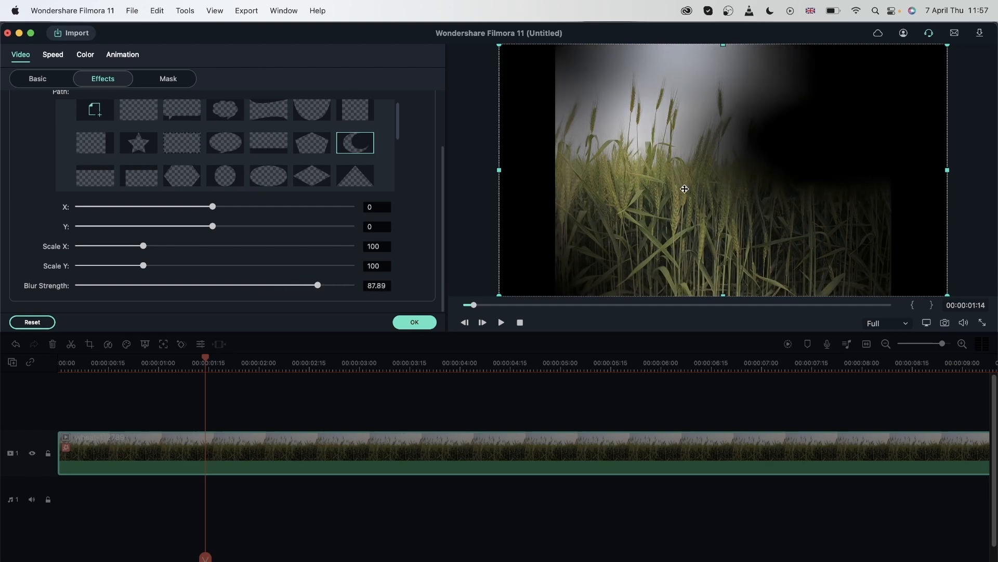
- Switch to the oval speech bubble mask and set X to 352, Scale X to 278, Scale Y to 226 and Blur Strength to 67.08
left_click(225, 142)
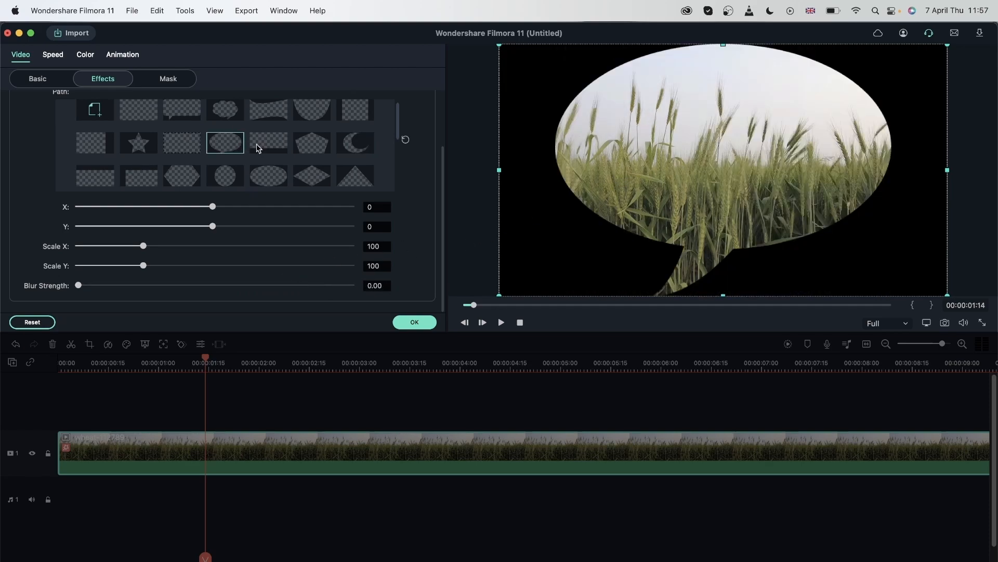
left_click_drag(261, 207, 262, 207)
left_click(266, 246)
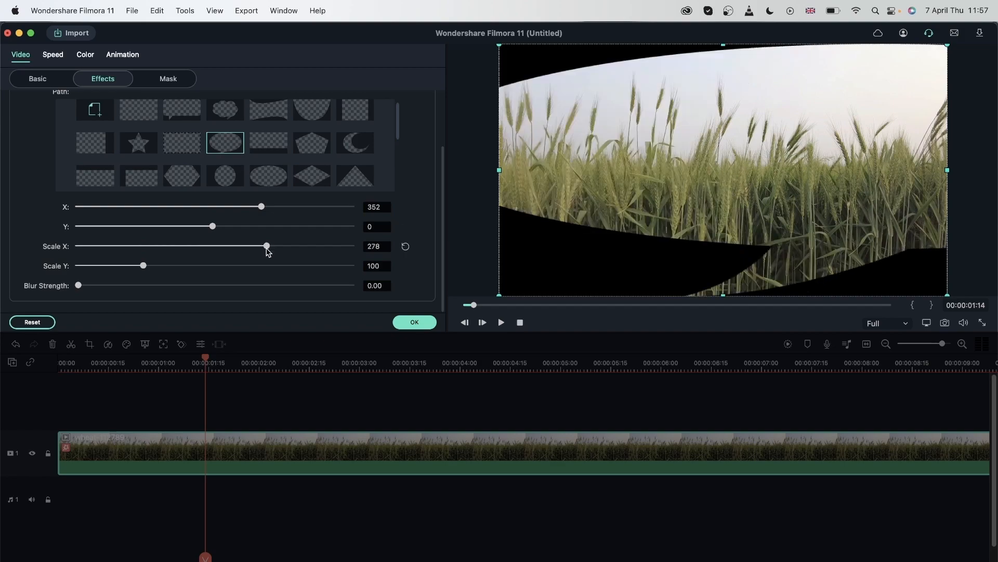
left_click(260, 285)
left_click(111, 266)
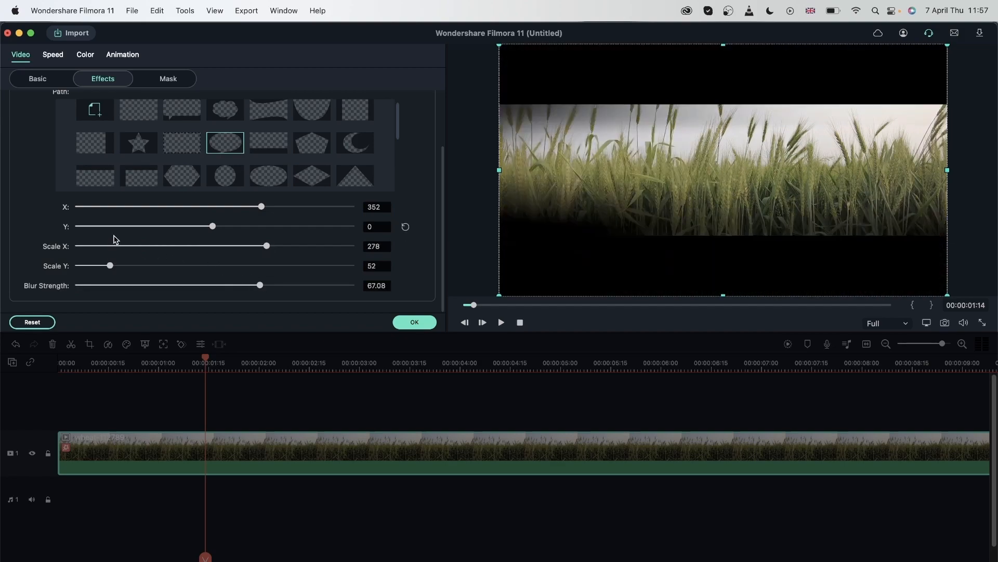
left_click(230, 266)
- Reset the Image Mask parameters and try the star, pentagon, crescent, diamond and neighbouring shapes, finishing with the triangle
scroll(333, 218, "up", 2)
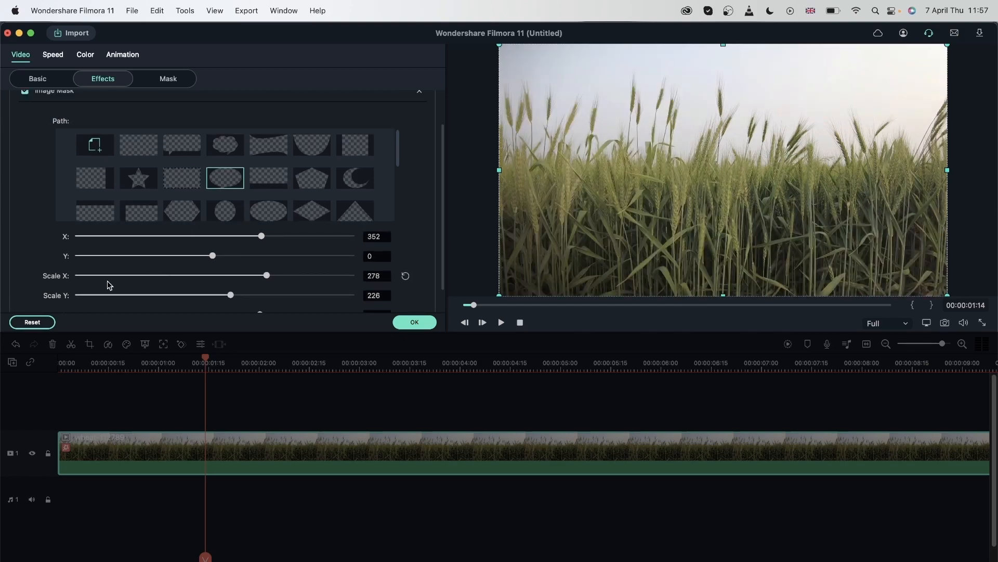
left_click(32, 322)
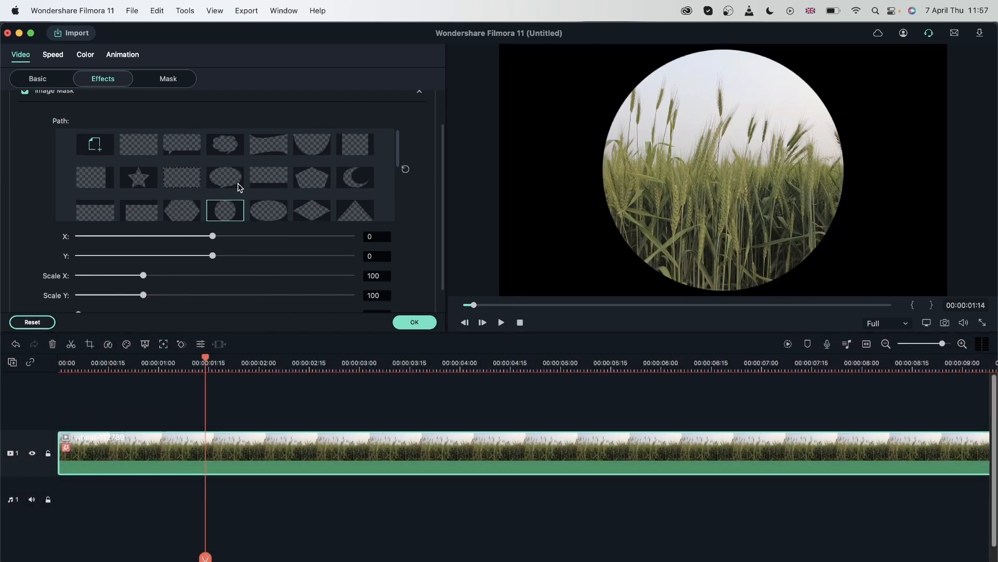
left_click(151, 177)
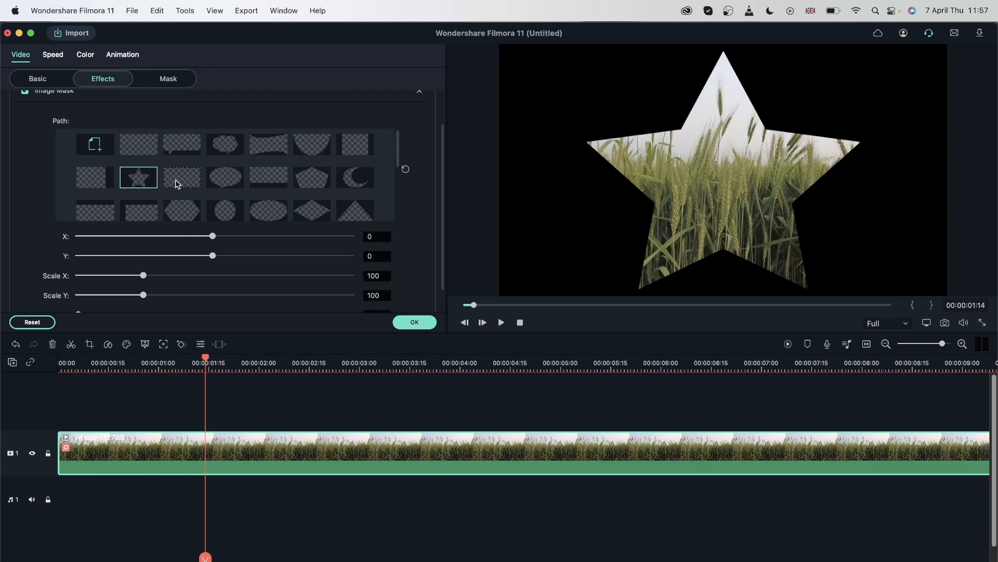
left_click(174, 179)
left_click(234, 181)
left_click(269, 177)
left_click(311, 178)
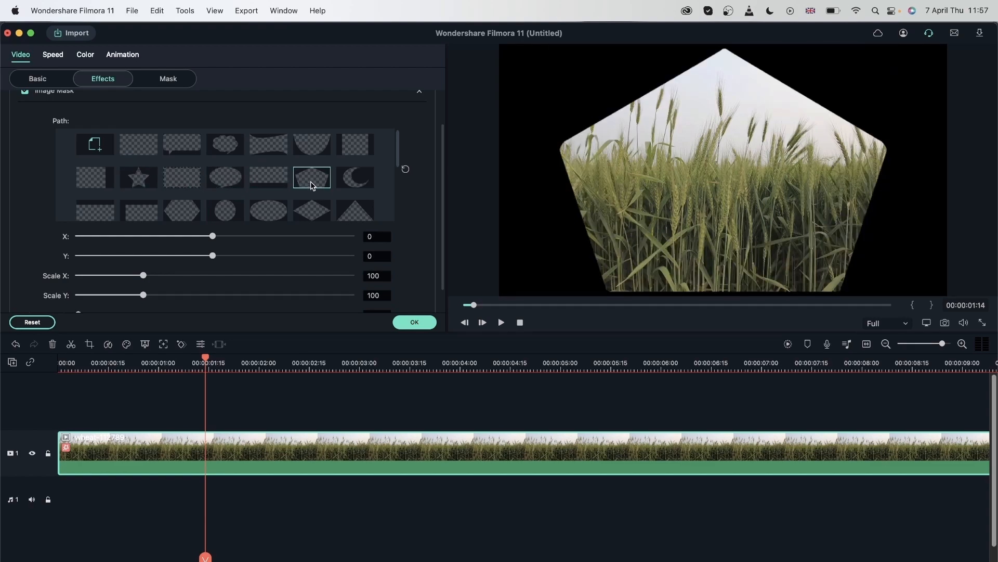
left_click(355, 178)
left_click(294, 209)
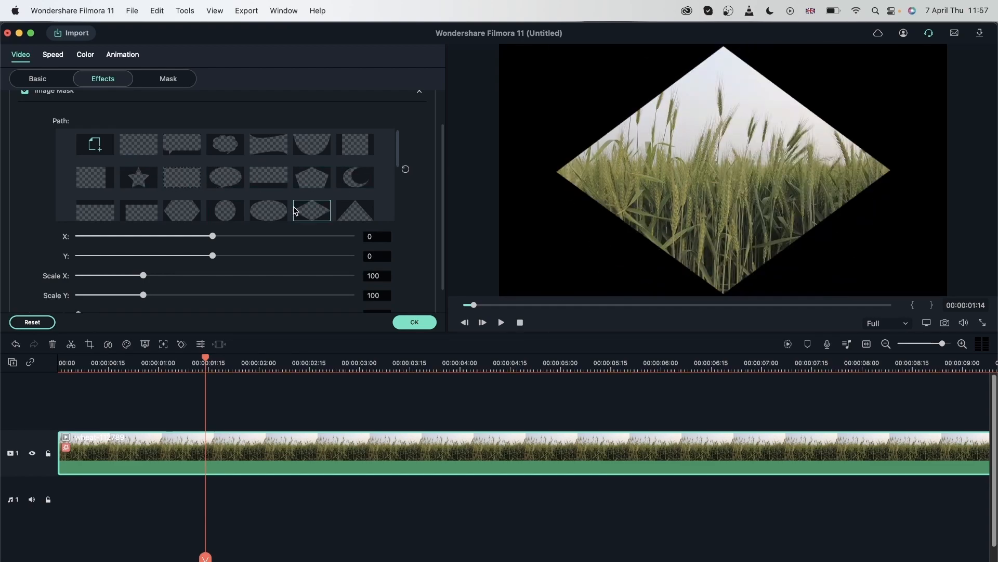
left_click(351, 208)
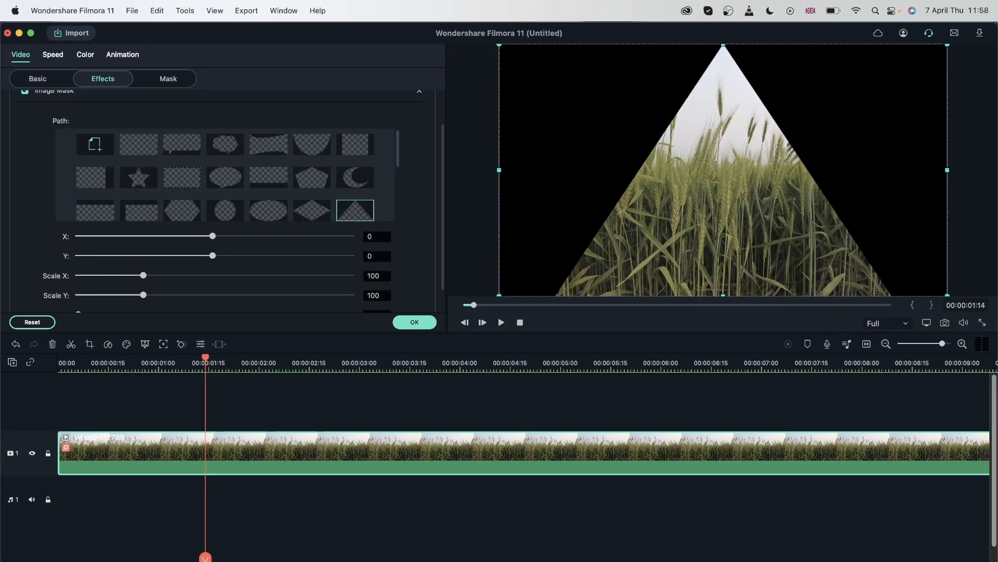
- Switch to Finder, open text.png from the Desktop to view the image, and close the preview and the Finder window
left_click(769, 560)
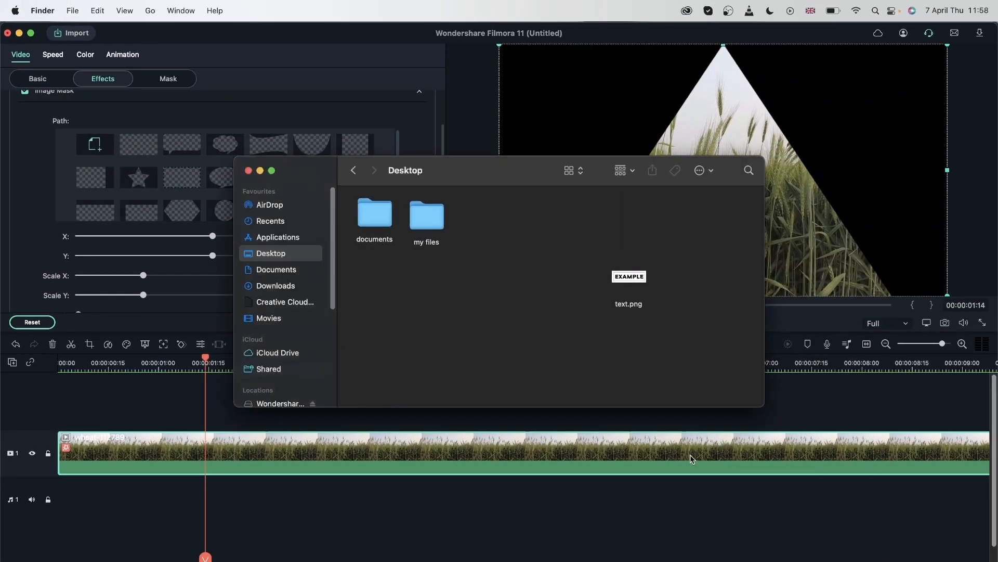
left_click_drag(643, 280, 528, 261)
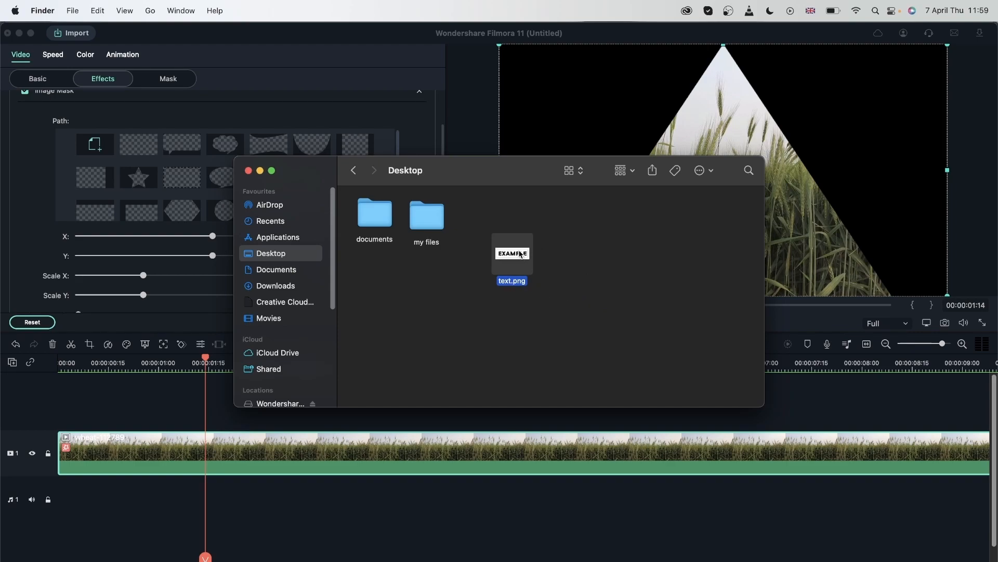
double_click(521, 255)
left_click_drag(132, 44, 329, 130)
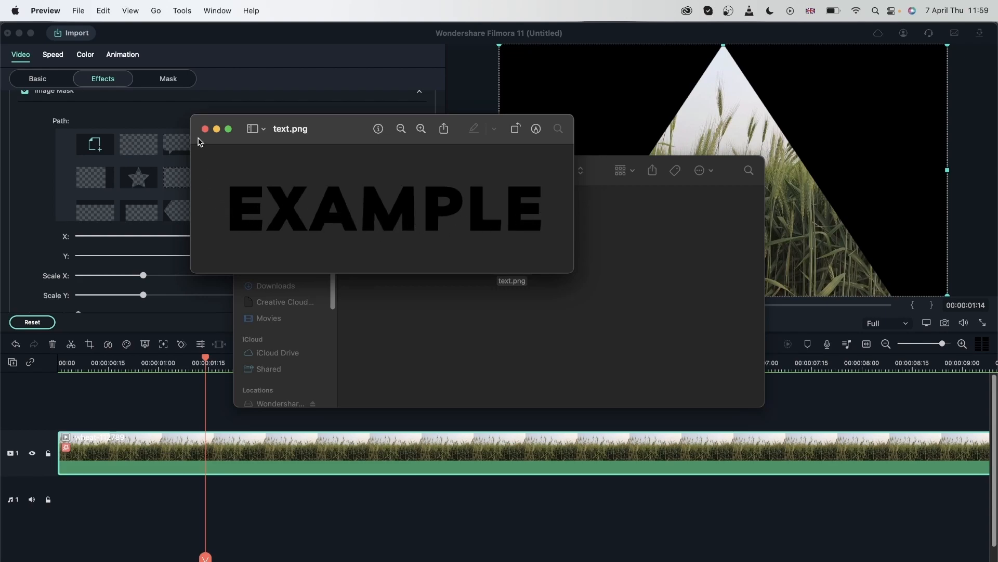
left_click(205, 128)
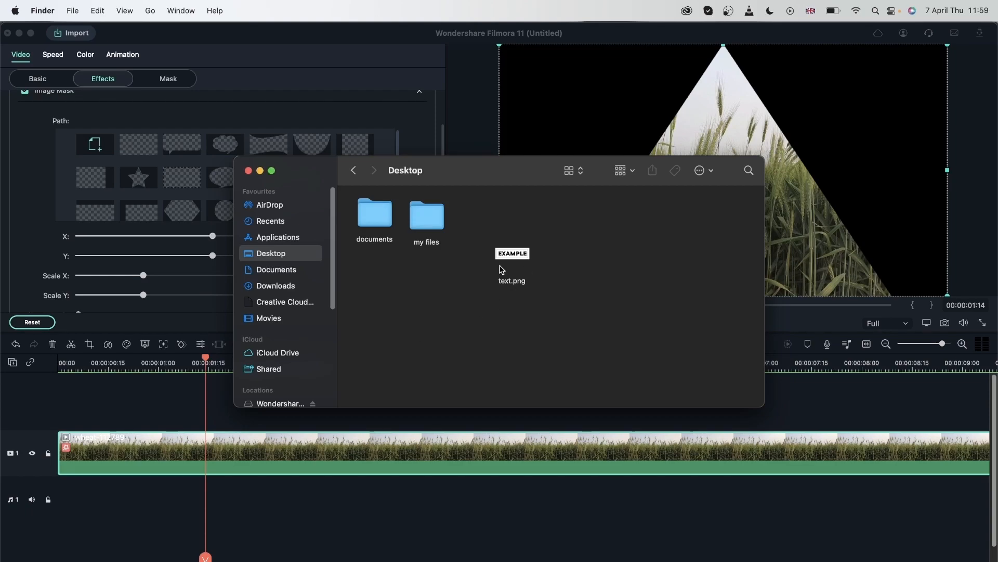
left_click(248, 170)
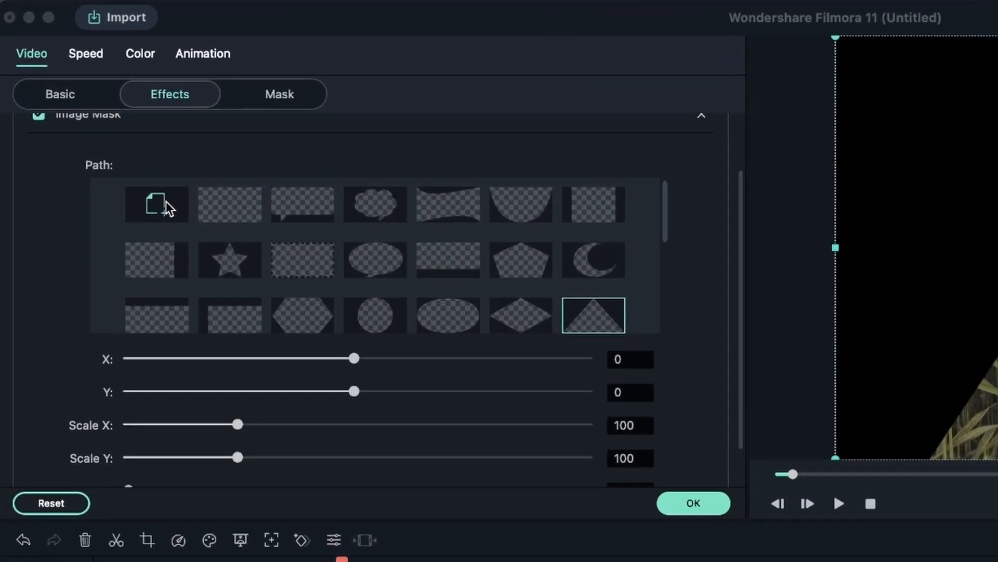
- Load text.png from the Desktop as the custom Image Mask shape for the wheat clip
left_click(159, 202)
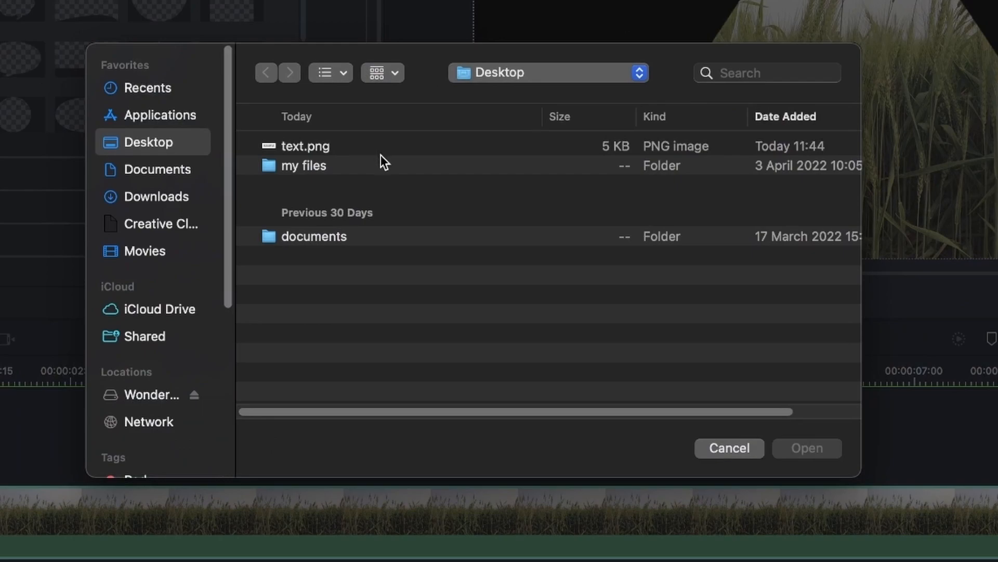
left_click(379, 146)
left_click(806, 448)
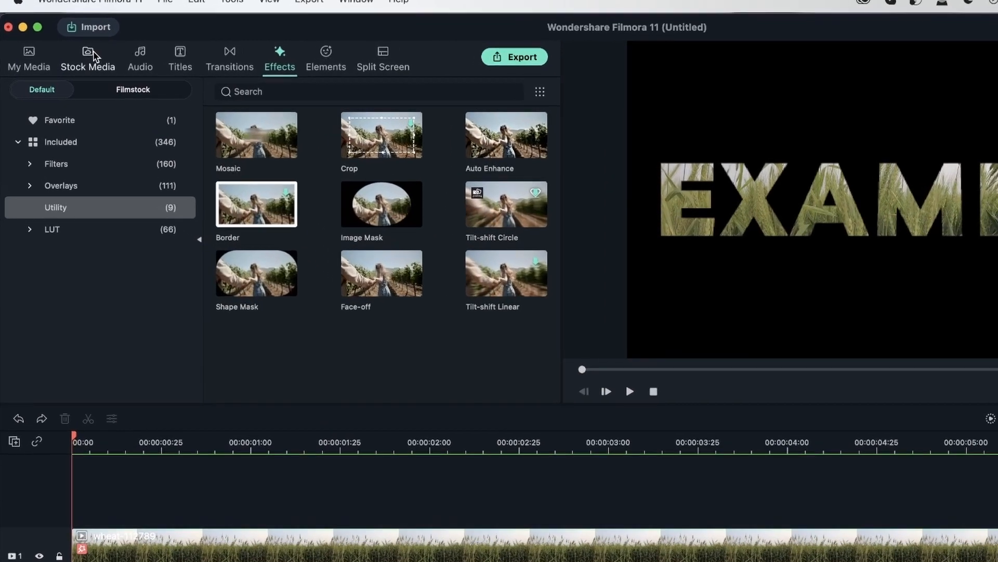
- Replace the masked wheat clip in the timeline with the fire clip from the downloaded stock media
left_click(75, 53)
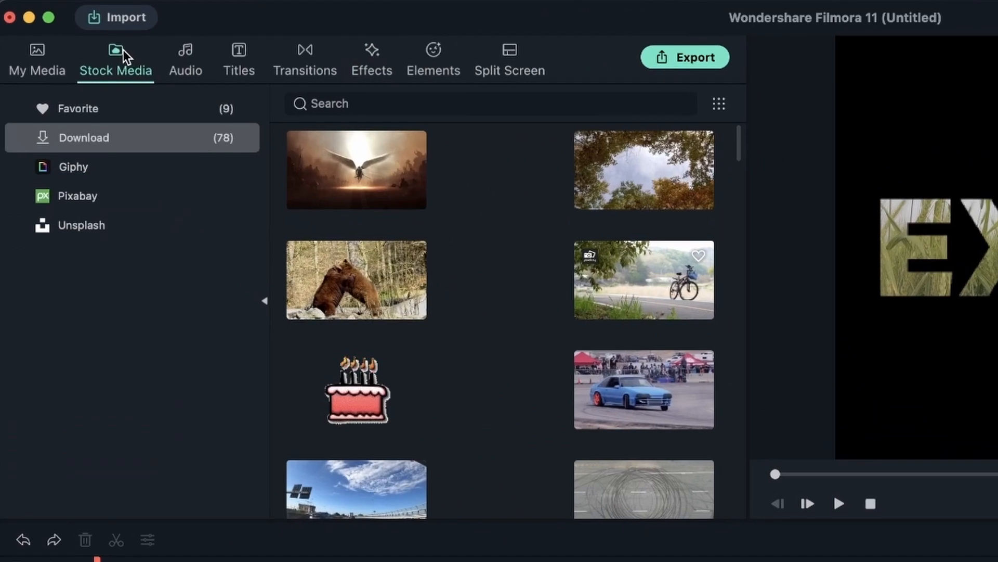
scroll(557, 439, "down", 5)
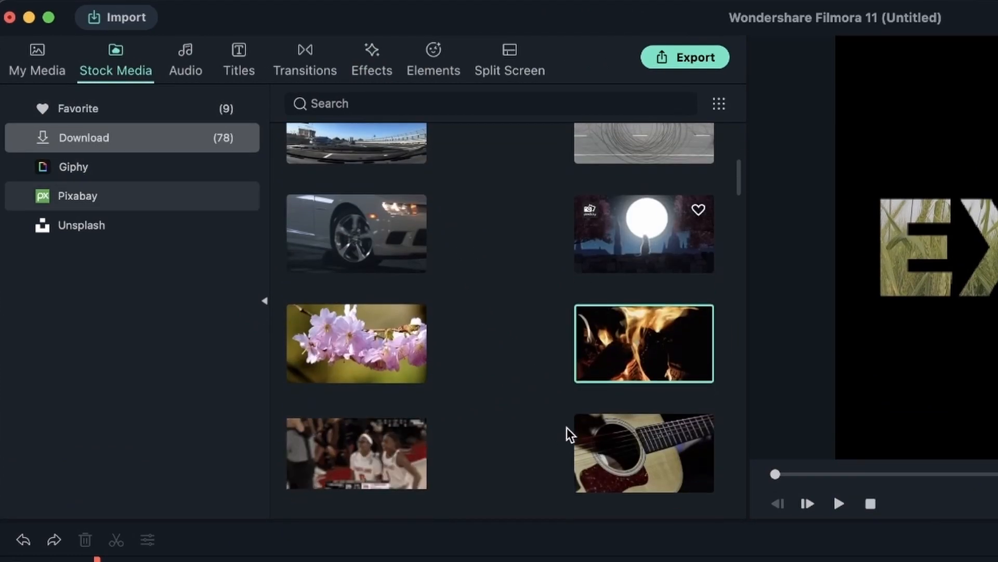
left_click(364, 561)
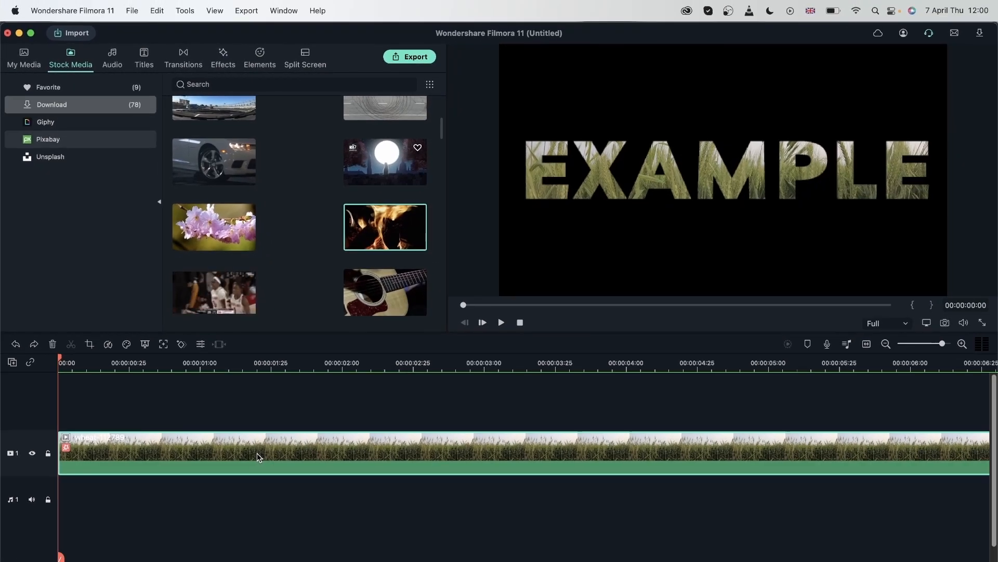
left_click_drag(380, 228, 242, 457)
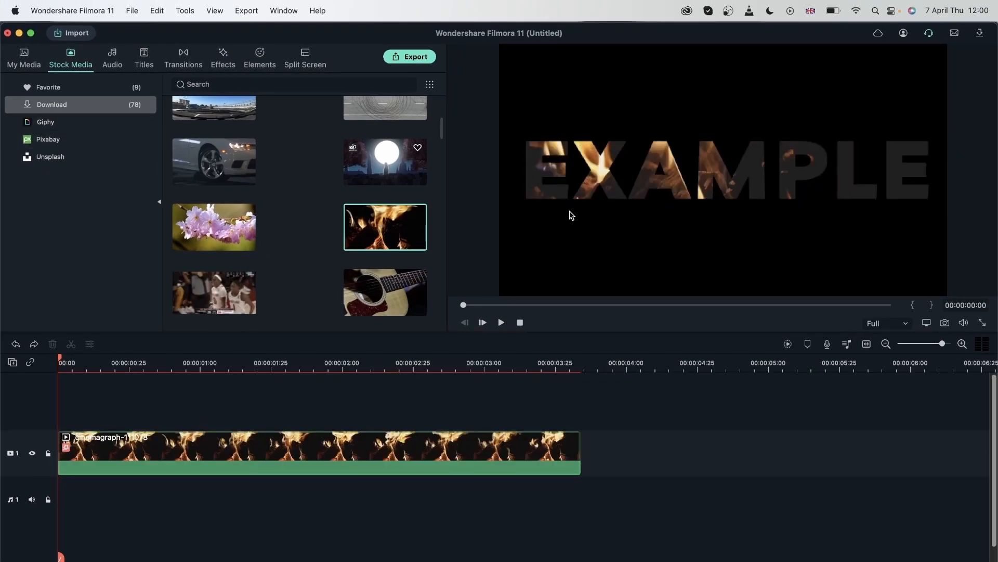
- Scrub and play through the masked fire clip to preview the flames inside the text
left_click(114, 359)
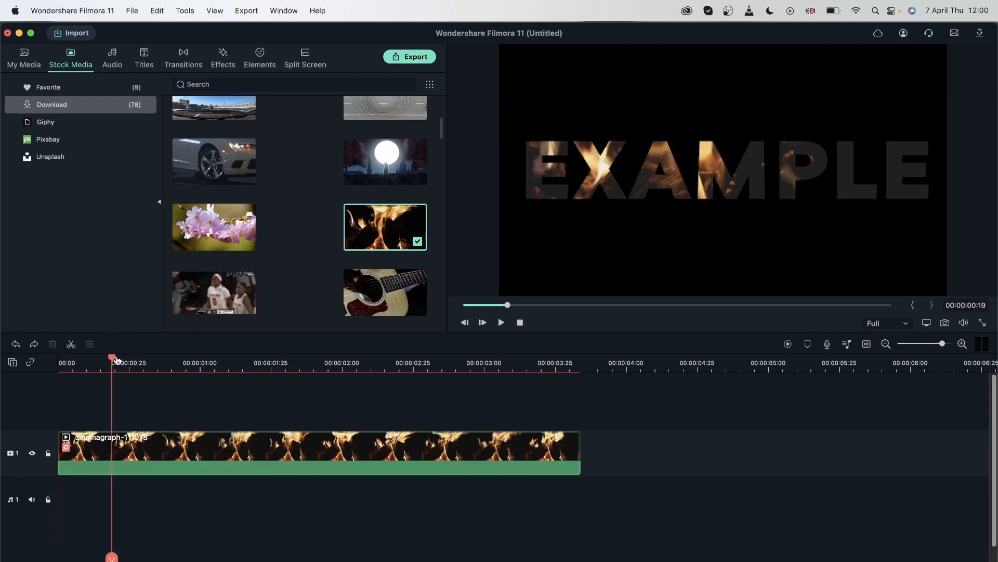
left_click_drag(113, 359, 532, 367)
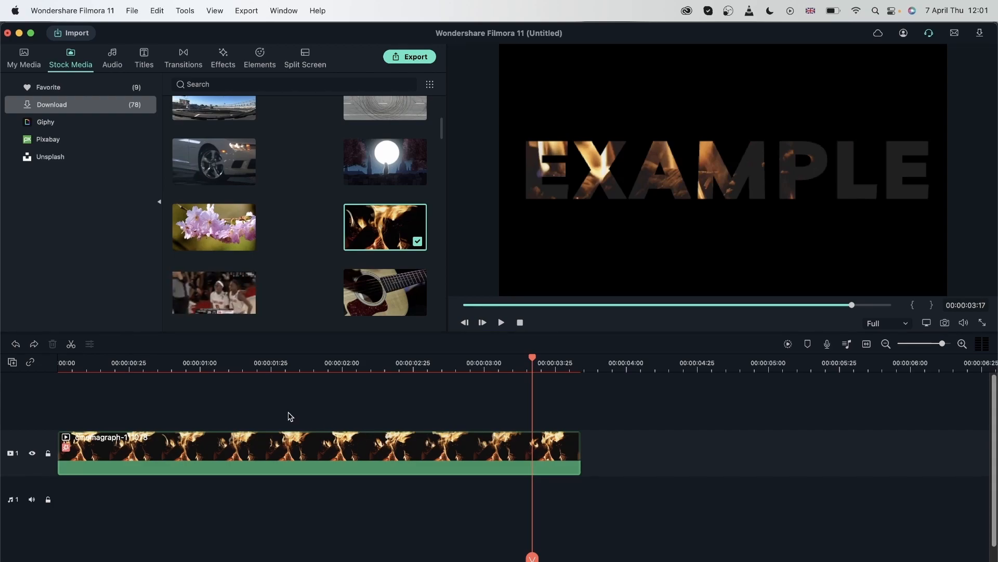
left_click(112, 362)
key("space")
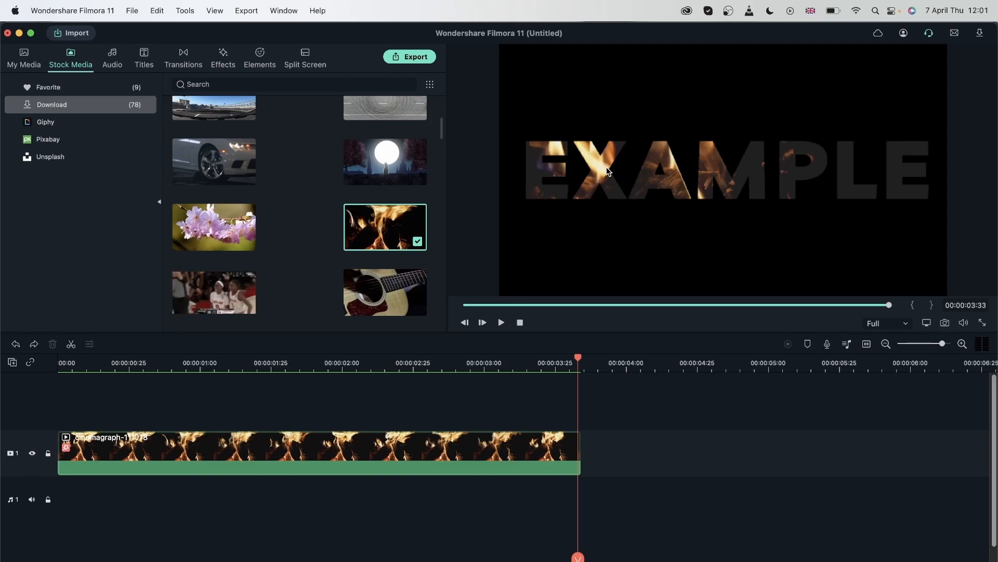
- Set the Image Mask's X to -31 and replace the fire clip with the cherry blossom stock clip
double_click(333, 449)
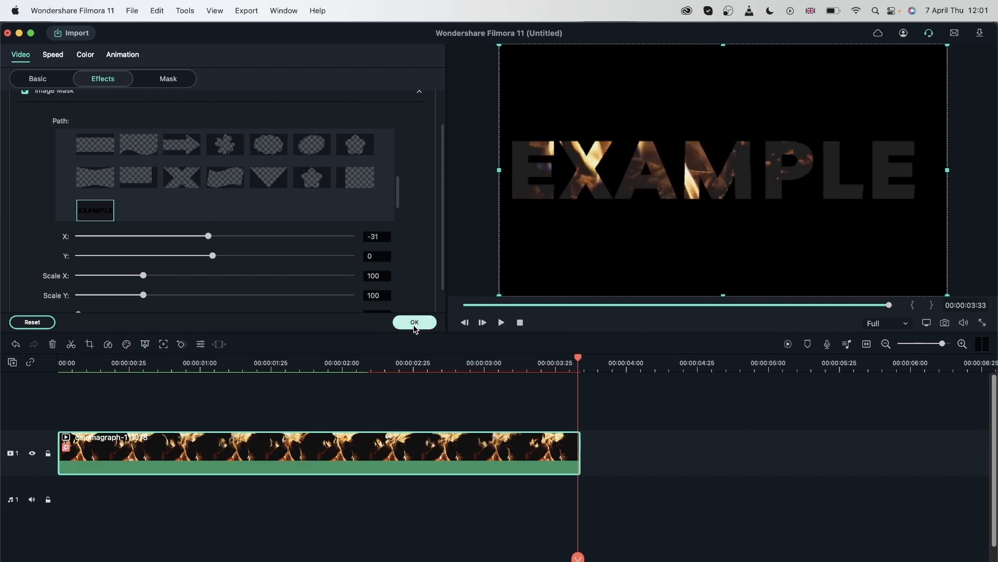
left_click(414, 323)
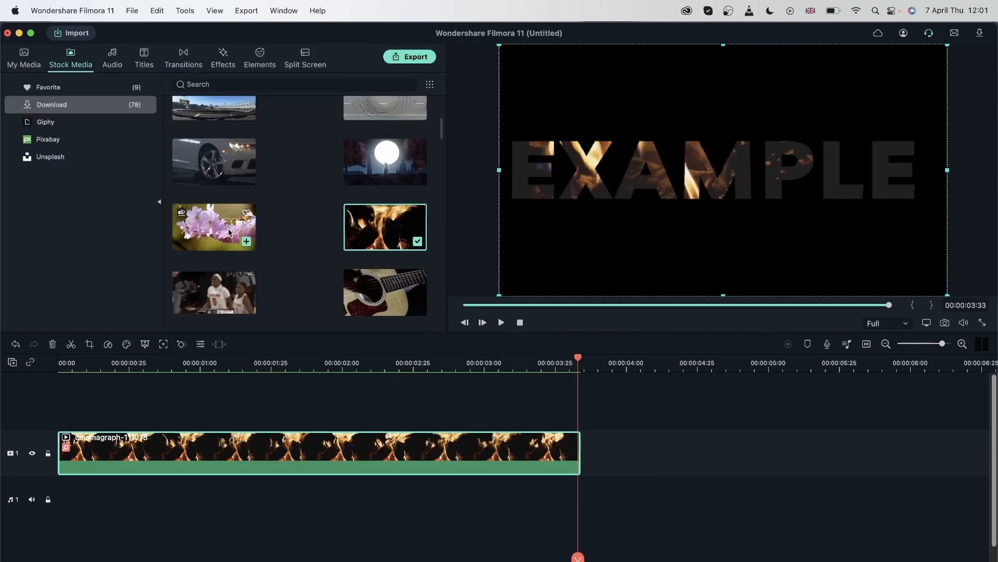
left_click_drag(218, 232, 199, 447)
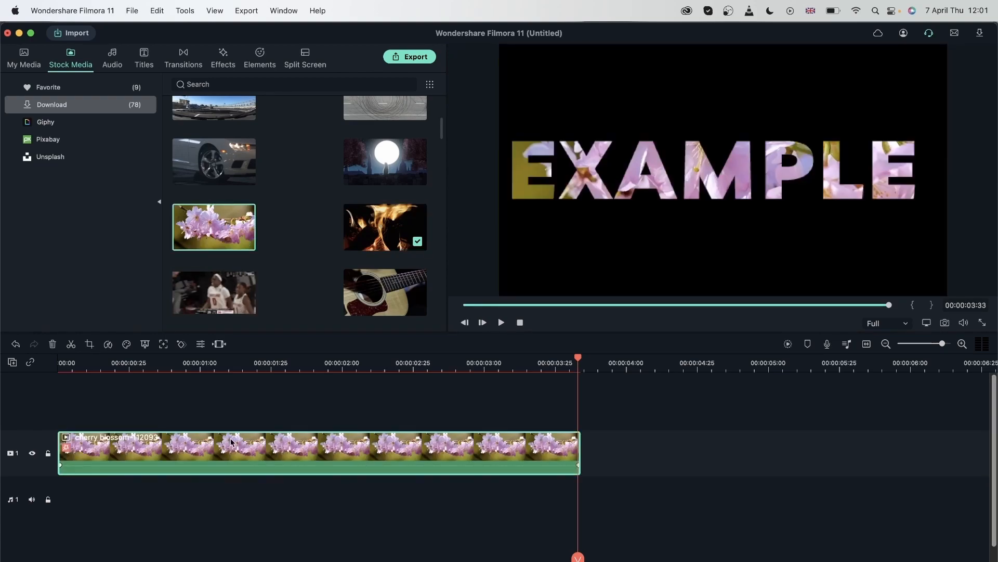
- Reset the text mask's X on the cherry blossom clip, try Y at 77 and reset it
double_click(266, 459)
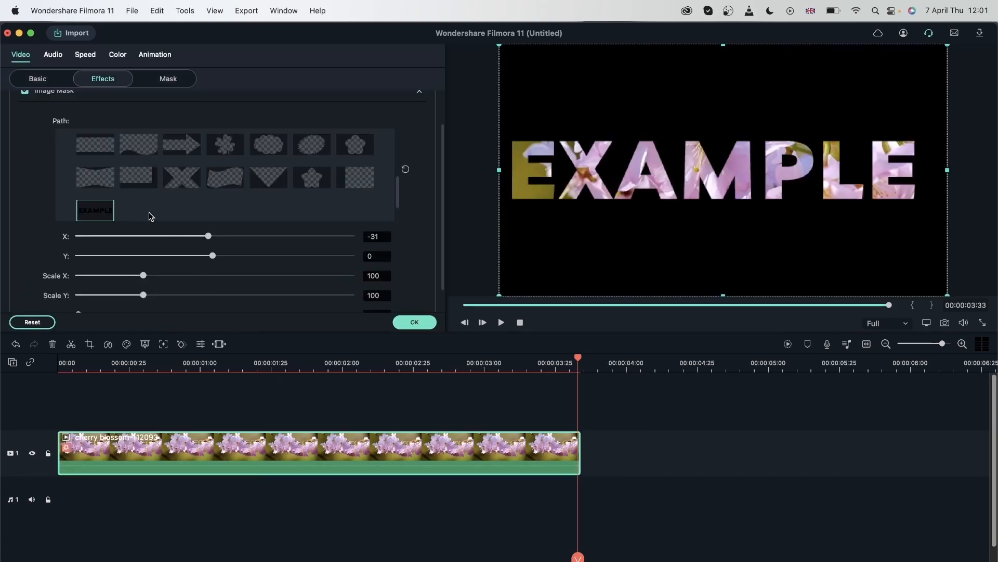
left_click_drag(207, 239, 231, 256)
left_click(406, 237)
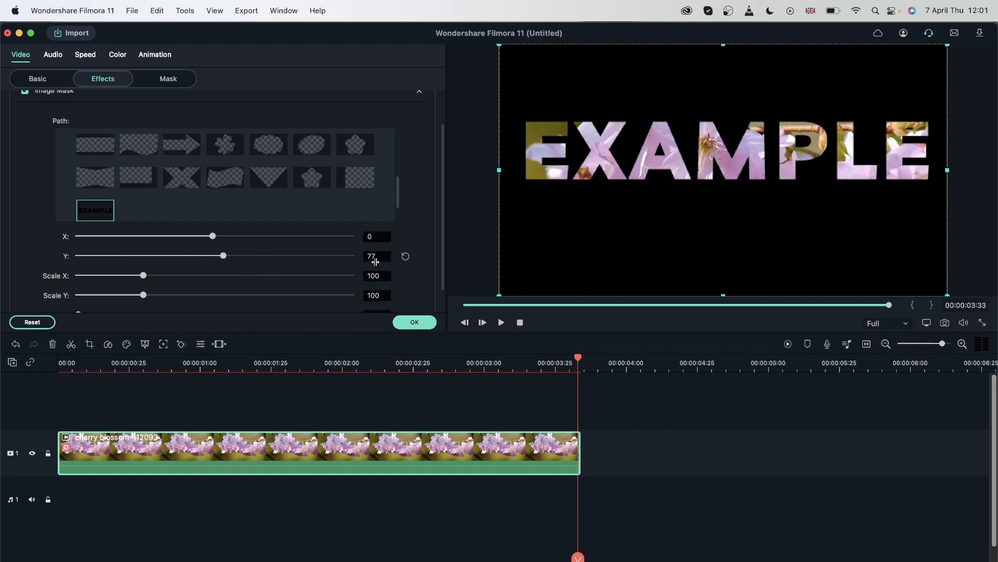
left_click(406, 256)
- Try the text mask's Scale X at 37 and Blur Strength at 9.50, resetting each value
mouse_move(145, 279)
left_mouse_down()
mouse_move(406, 279)
mouse_move(10, 272)
mouse_move(142, 275)
mouse_move(99, 275)
mouse_move(186, 297)
mouse_move(339, 296)
mouse_move(73, 293)
mouse_move(283, 295)
mouse_move(143, 296)
left_mouse_up()
scroll(306, 260, "down", 1)
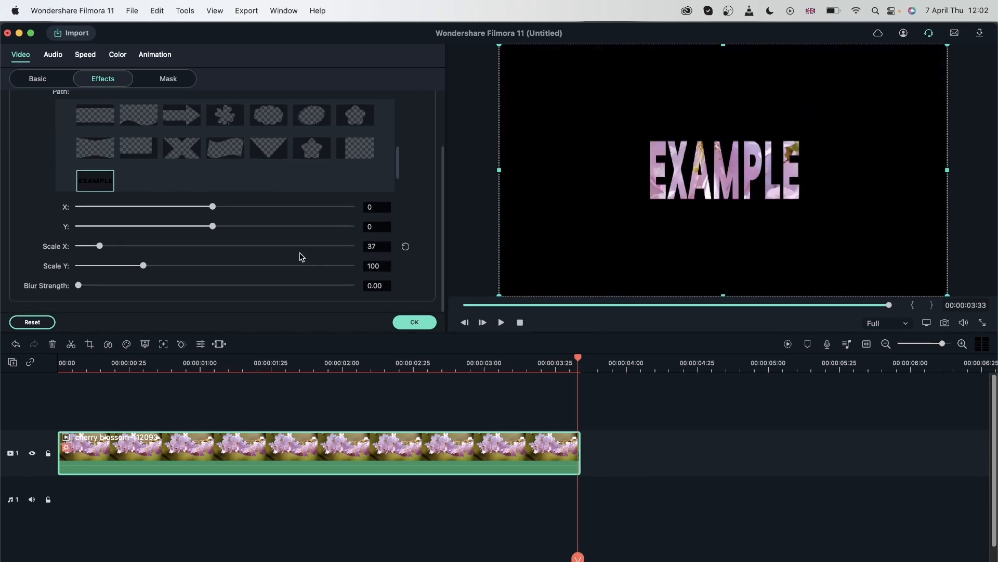
left_click(406, 246)
left_click_drag(78, 286, 100, 285)
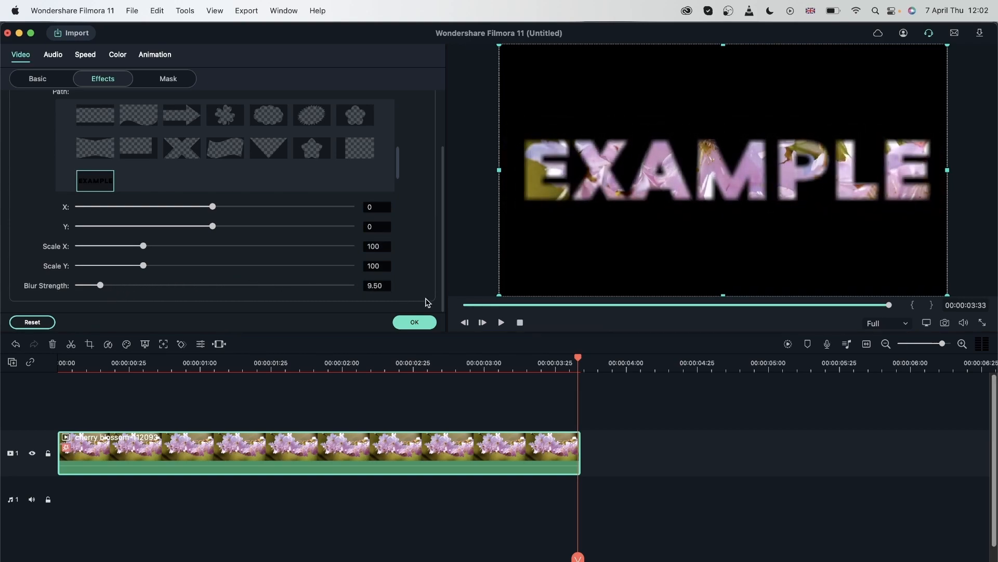
left_click(406, 286)
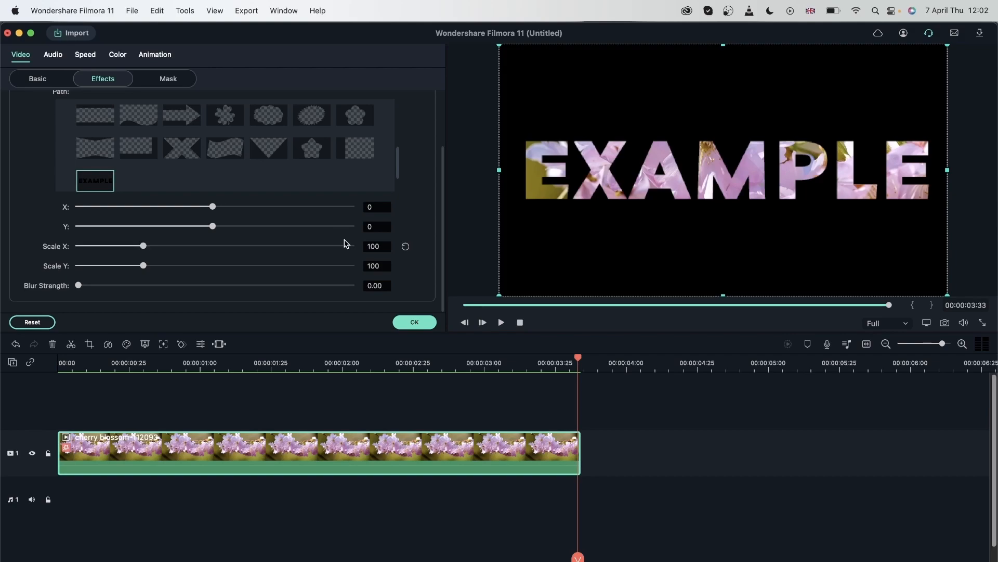
- Remove the Image Mask effect from the cherry blossom clip and open the clip's built-in mask settings
scroll(344, 243, "up", 3)
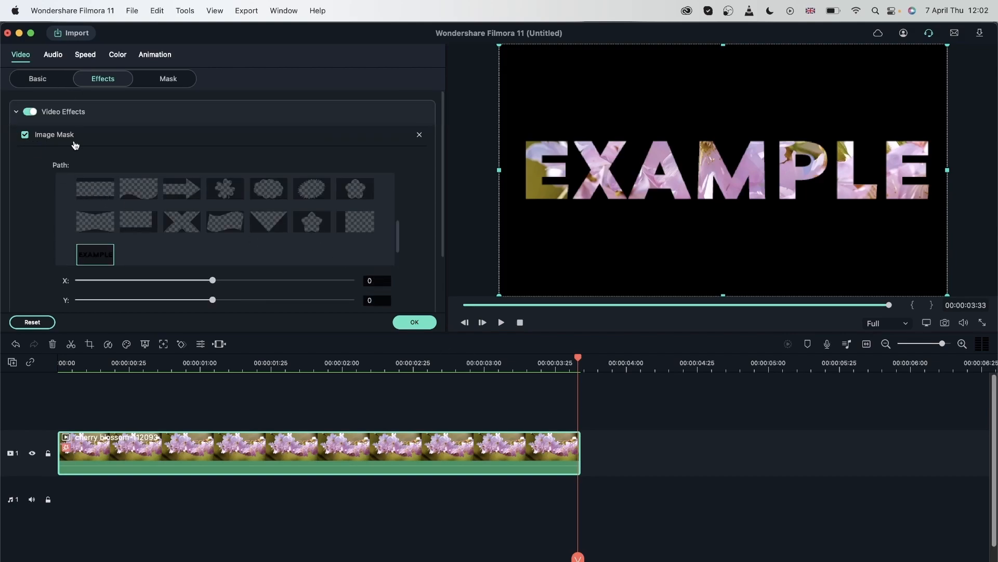
left_click(419, 135)
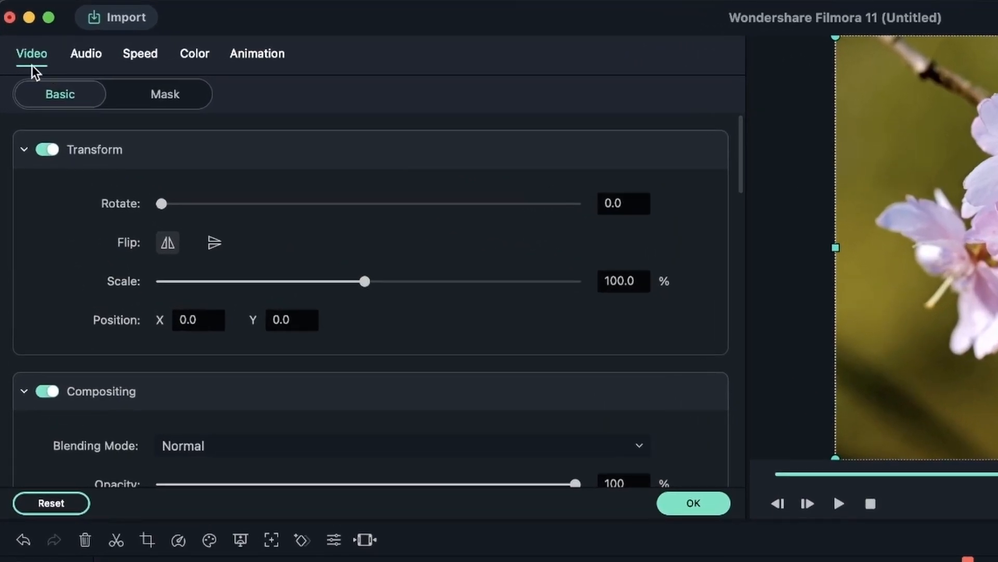
left_click(177, 103)
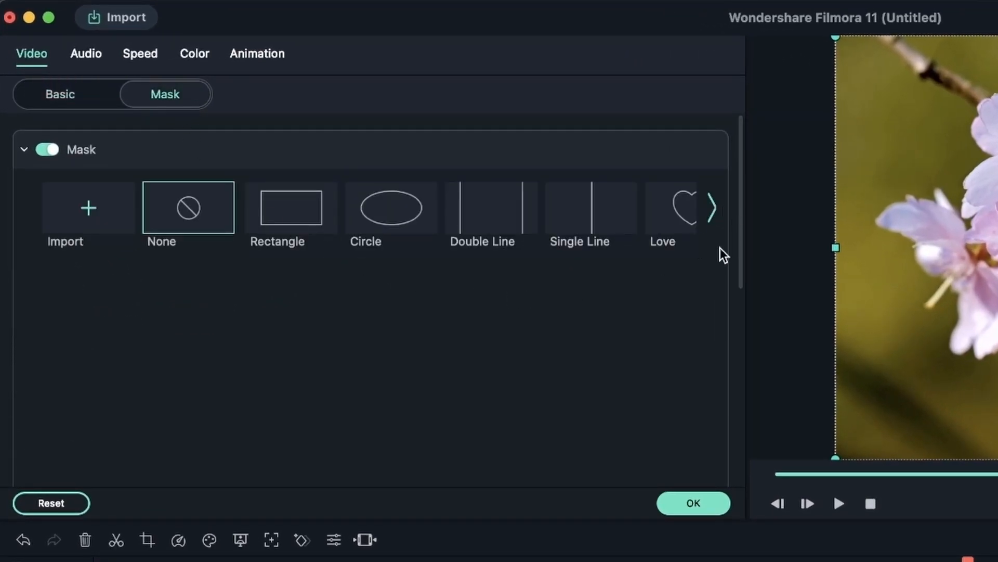
- Try the Rectangle, Circle, Double Line, Single Line and Love masks on the clip, finishing with Star
left_click(300, 215)
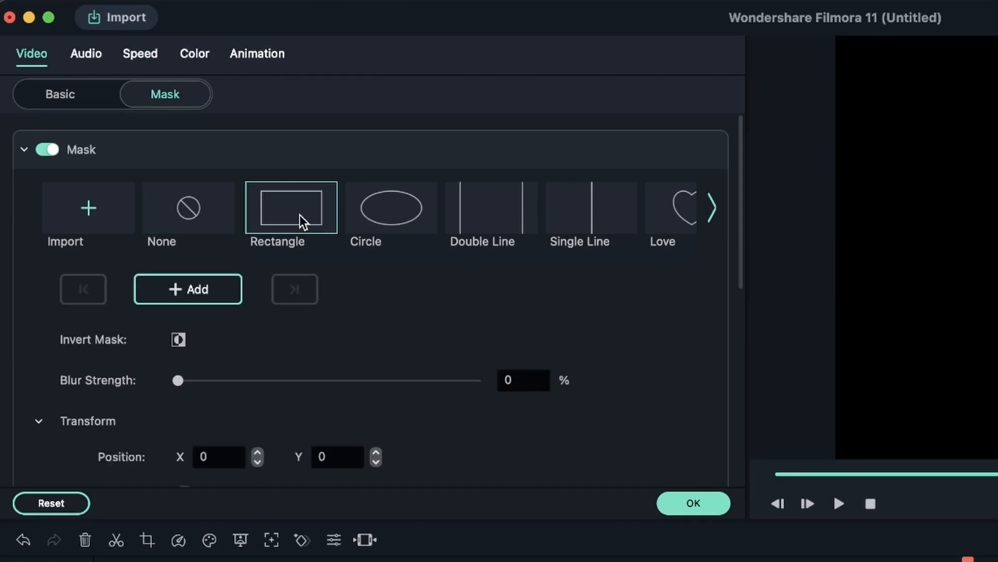
left_click(400, 221)
left_click(512, 217)
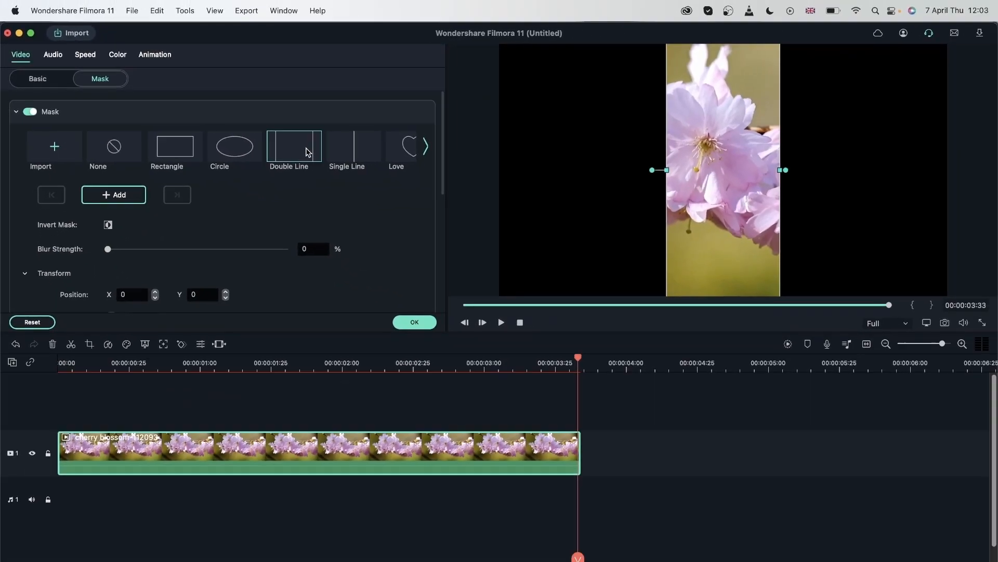
left_click(357, 149)
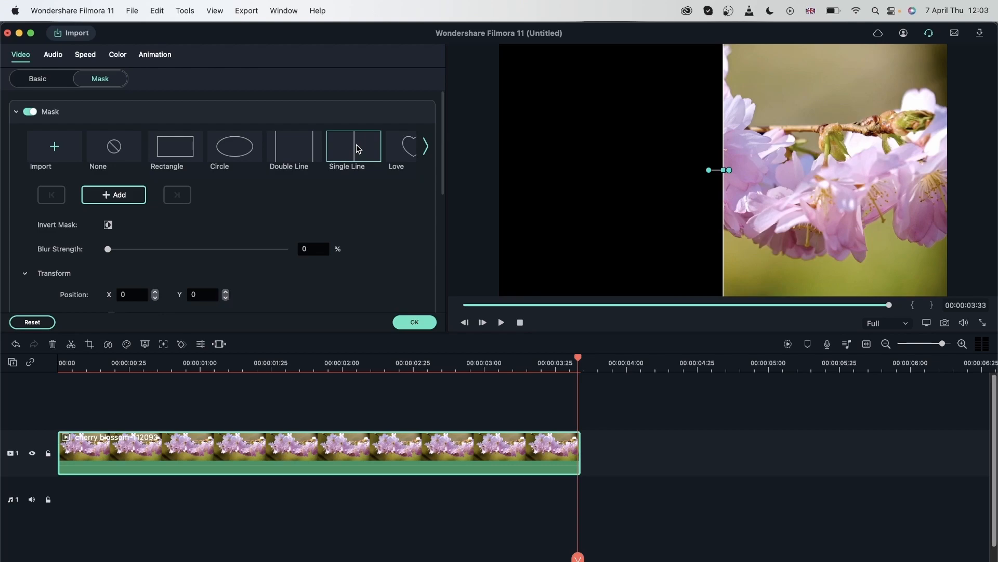
left_click(404, 151)
left_click(426, 150)
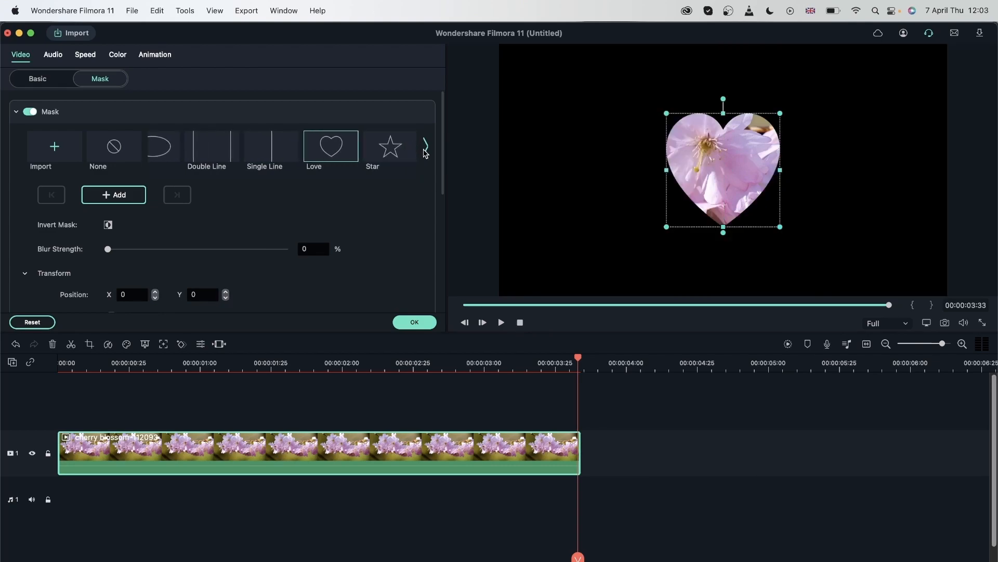
left_click(384, 157)
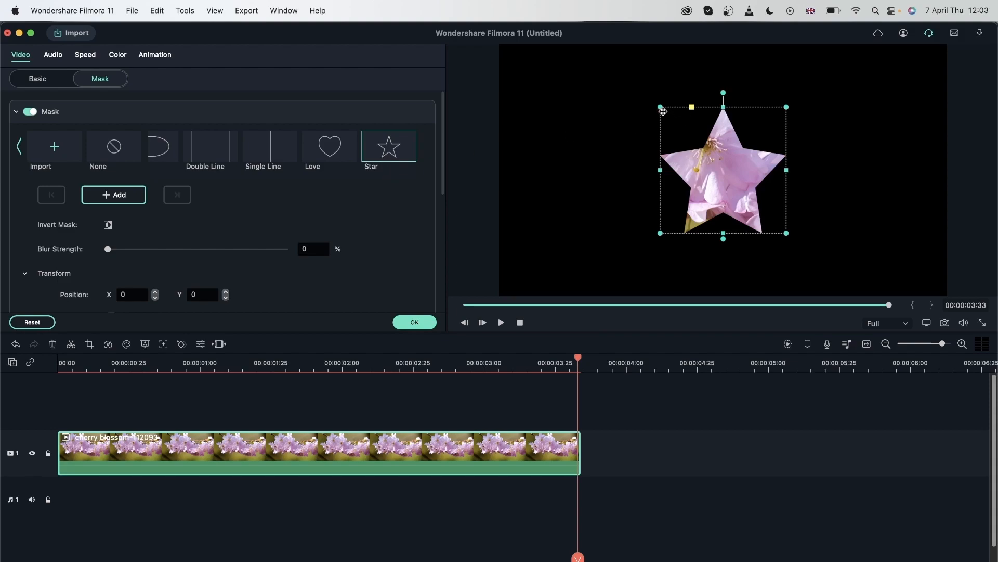
- Enlarge the star mask, sharpen its points and widen them again, and rotate it counter-clockwise
left_click_drag(661, 108, 598, 86)
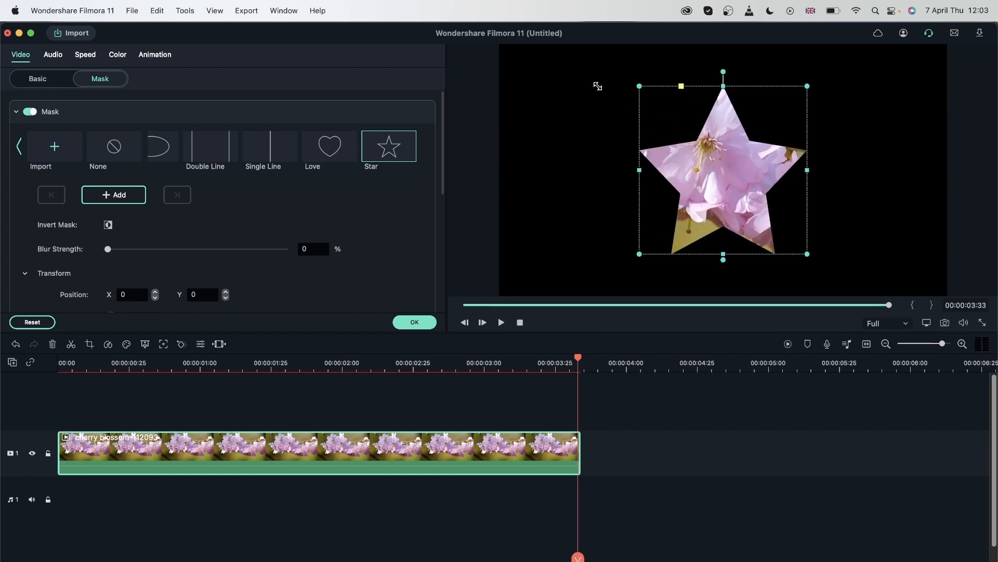
left_click_drag(681, 88, 657, 105)
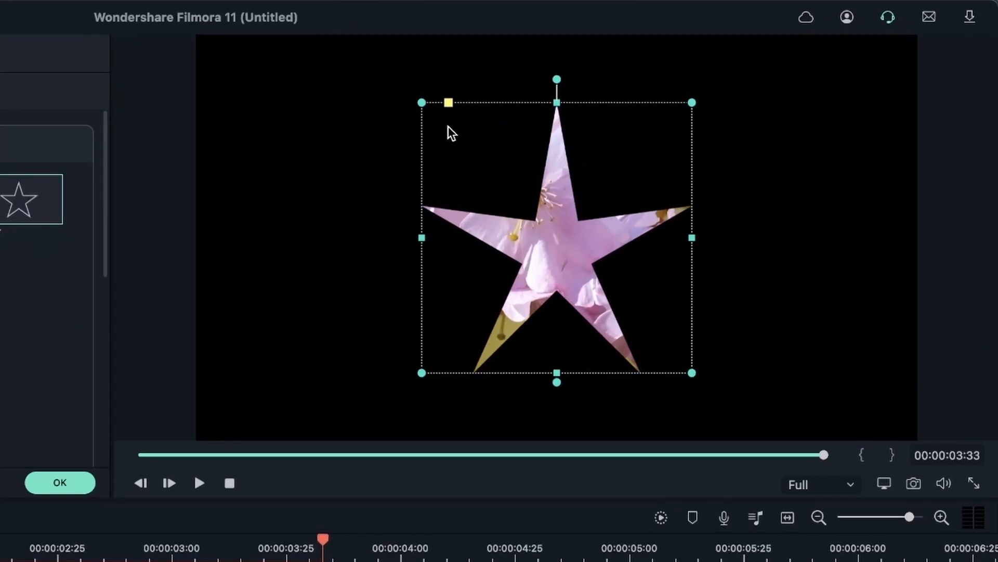
left_click_drag(447, 126, 501, 146)
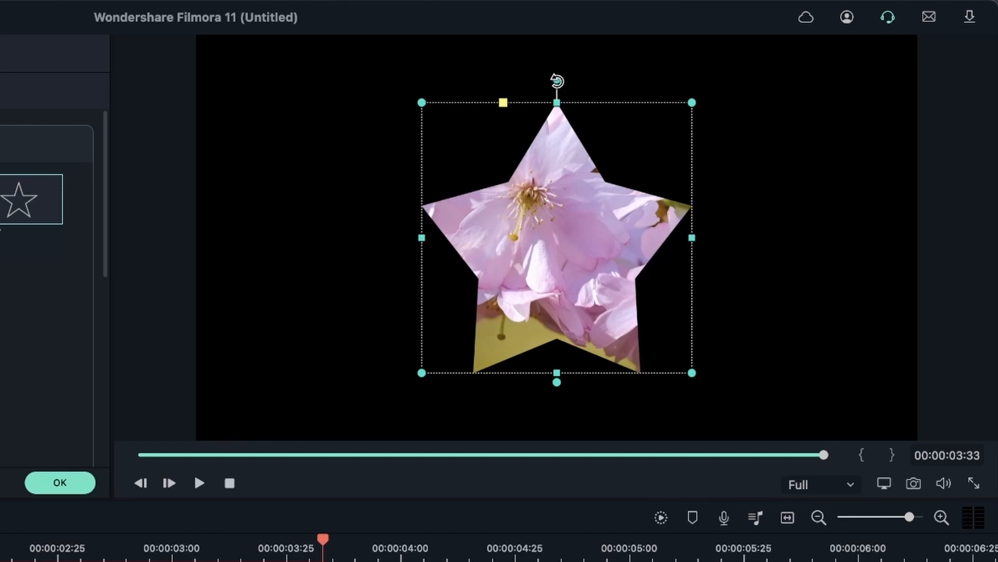
left_click_drag(557, 80, 356, 62)
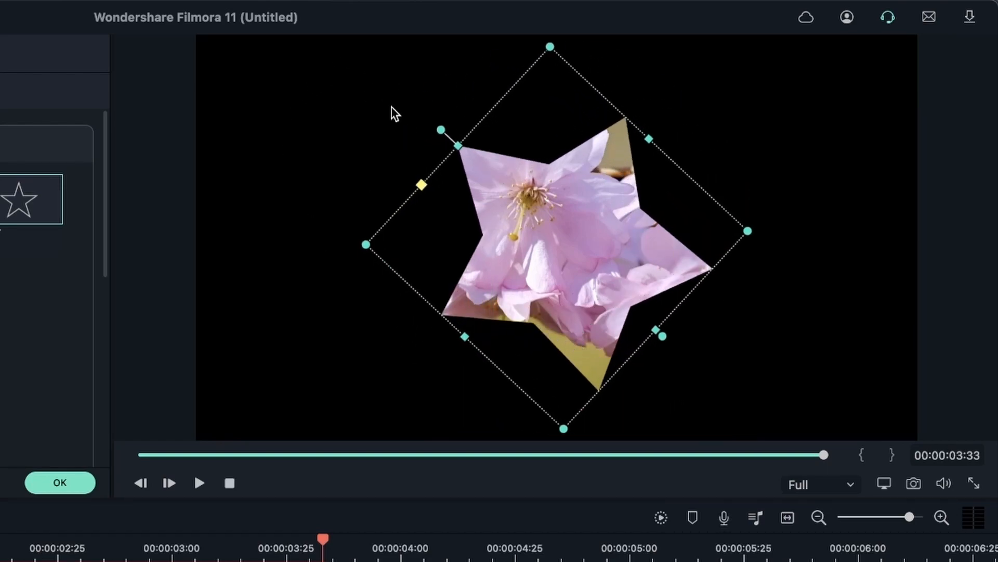
scroll(52, 304, "down", 5)
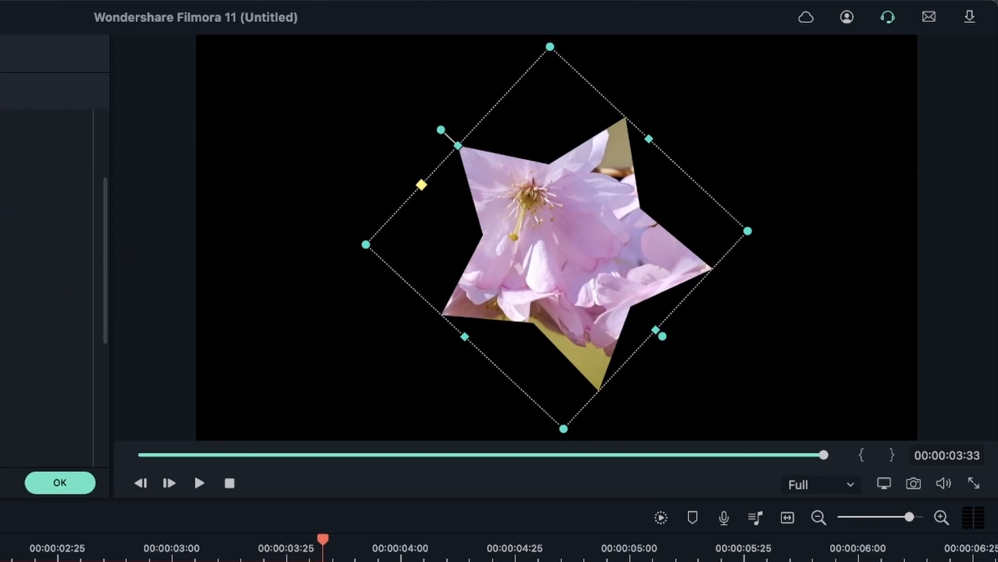
scroll(52, 260, "up", 3)
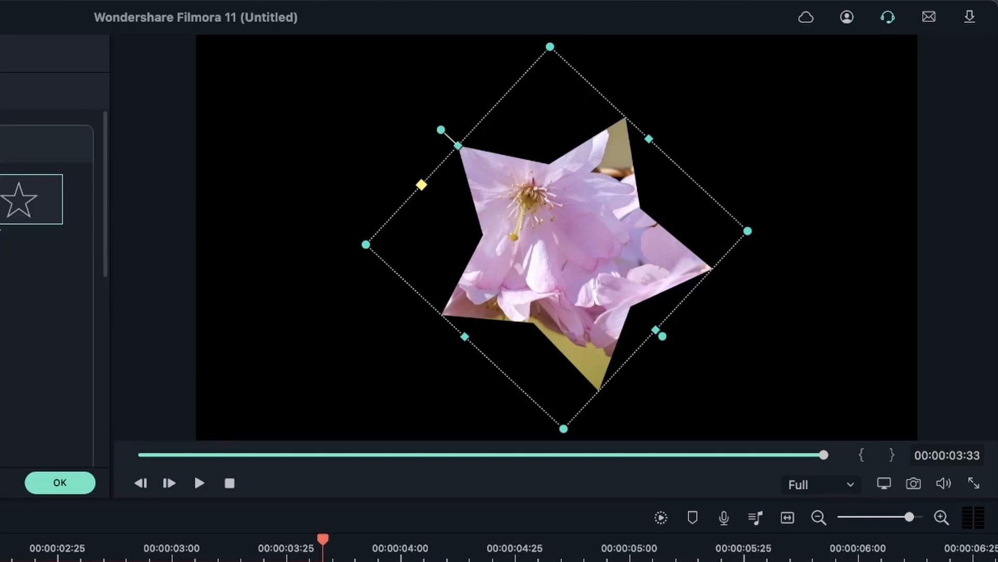
- Switch the clip's mask to Love and move the playhead to 00:00:00:10
left_click(323, 151)
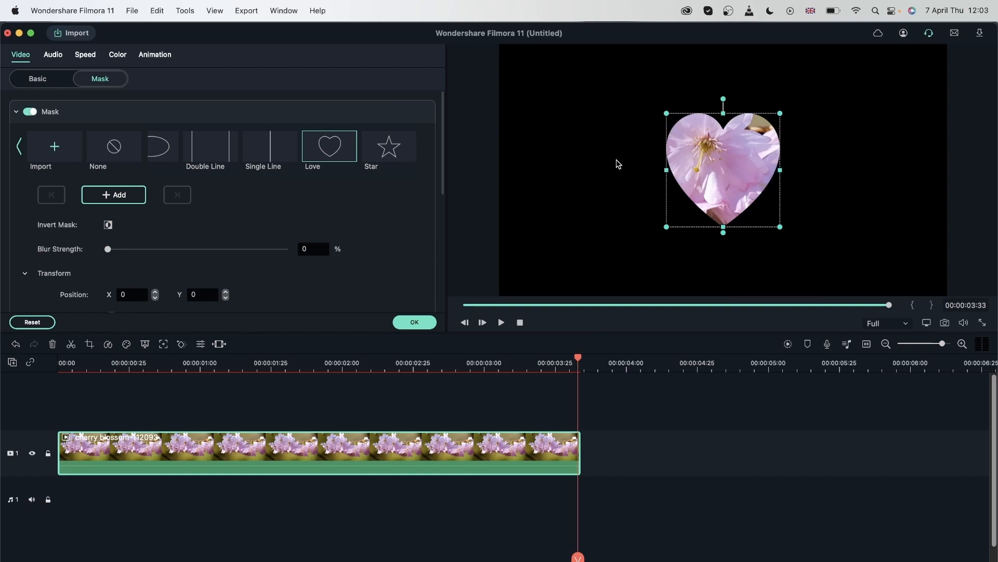
left_click(71, 366)
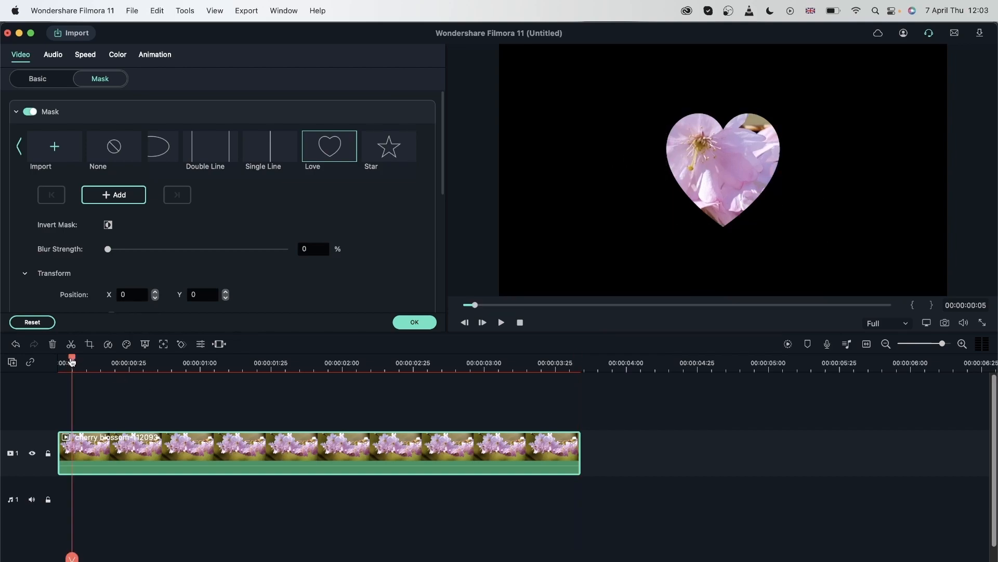
left_click_drag(71, 356, 52, 358)
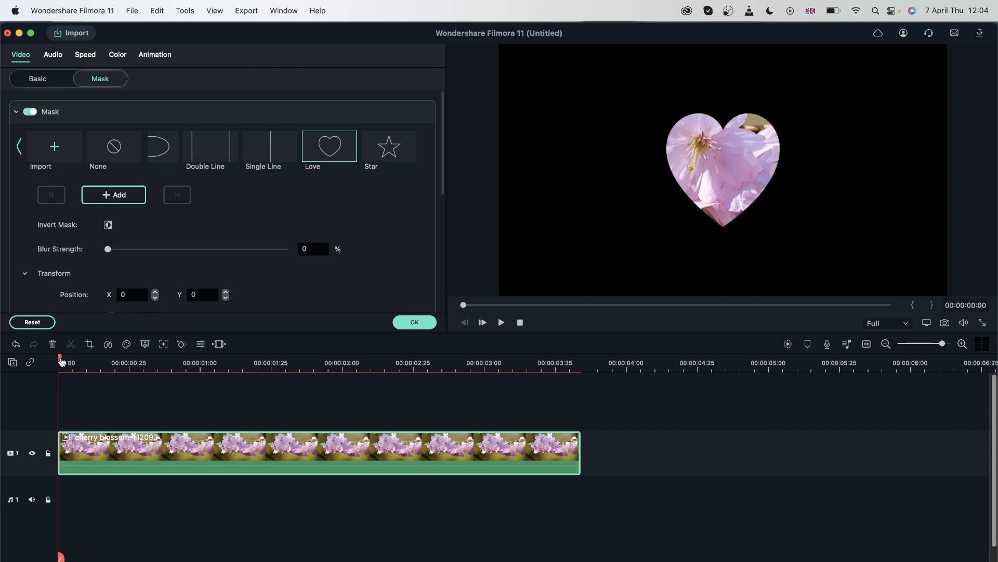
left_click_drag(61, 358, 86, 358)
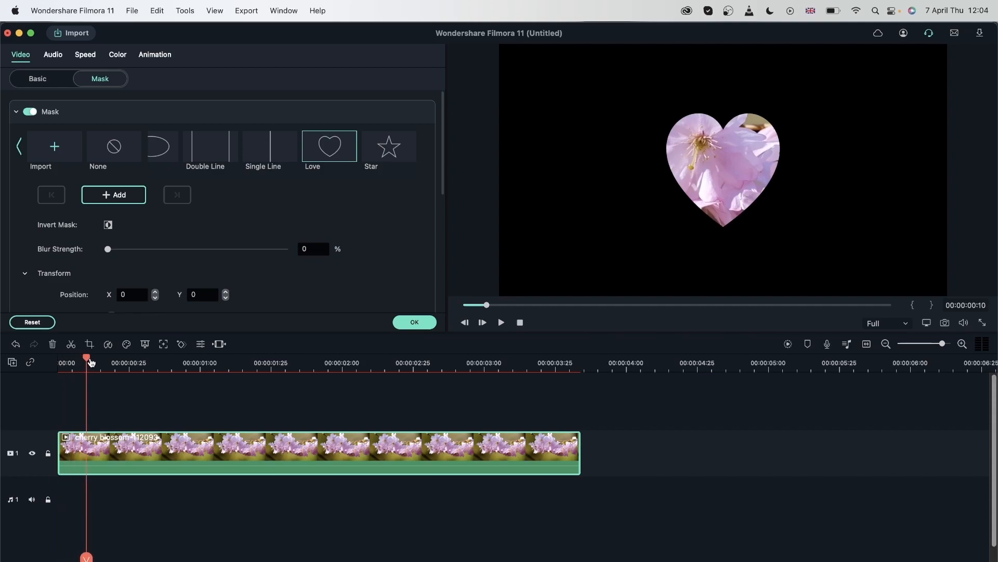
- Keyframe the heart mask's blur strength at 0% at 00:00:00:10, 22% at 00:00:00:49, and back to 0% on a third keyframe
left_click(122, 196)
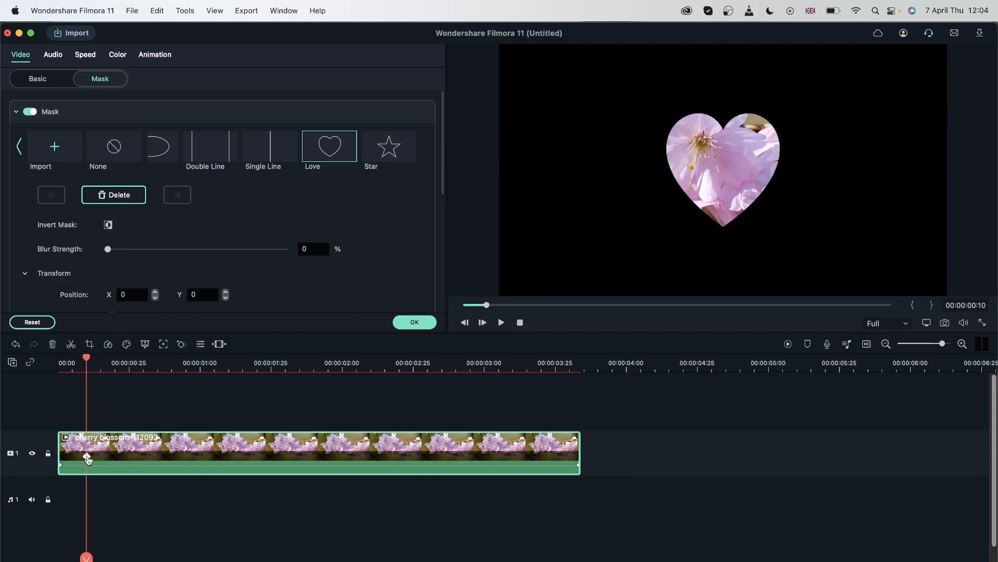
left_click_drag(87, 361, 202, 372)
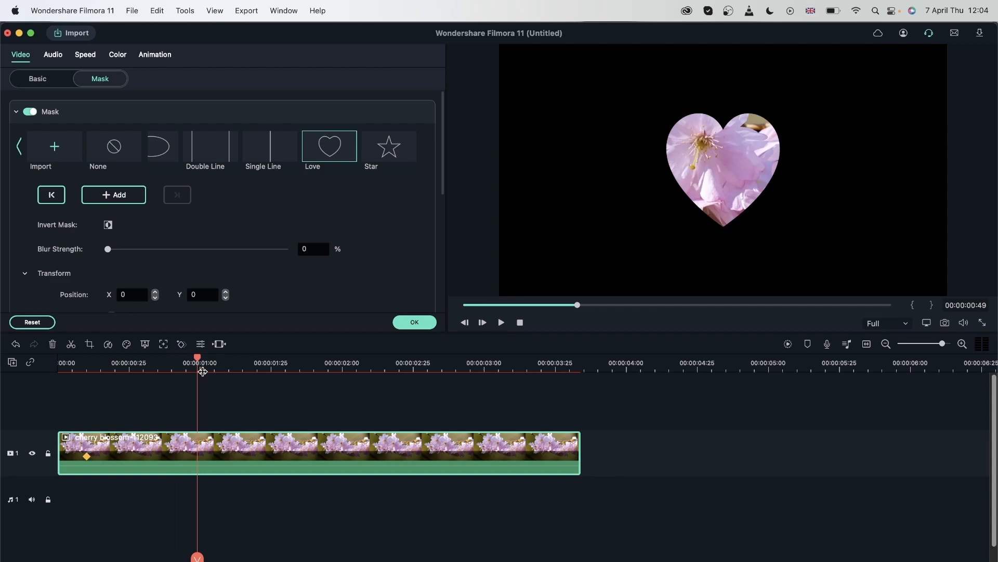
left_click_drag(109, 253, 145, 254)
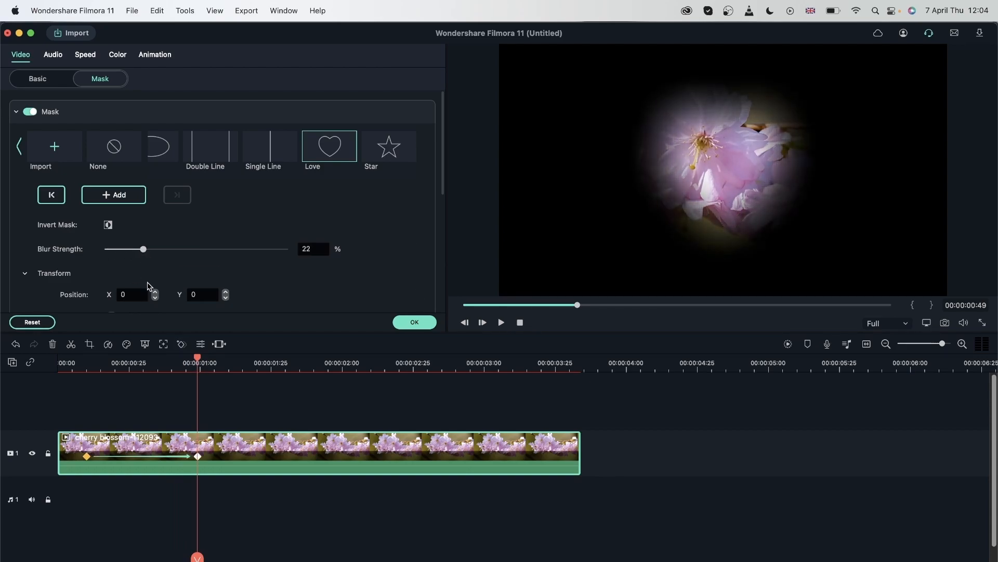
left_click(198, 457)
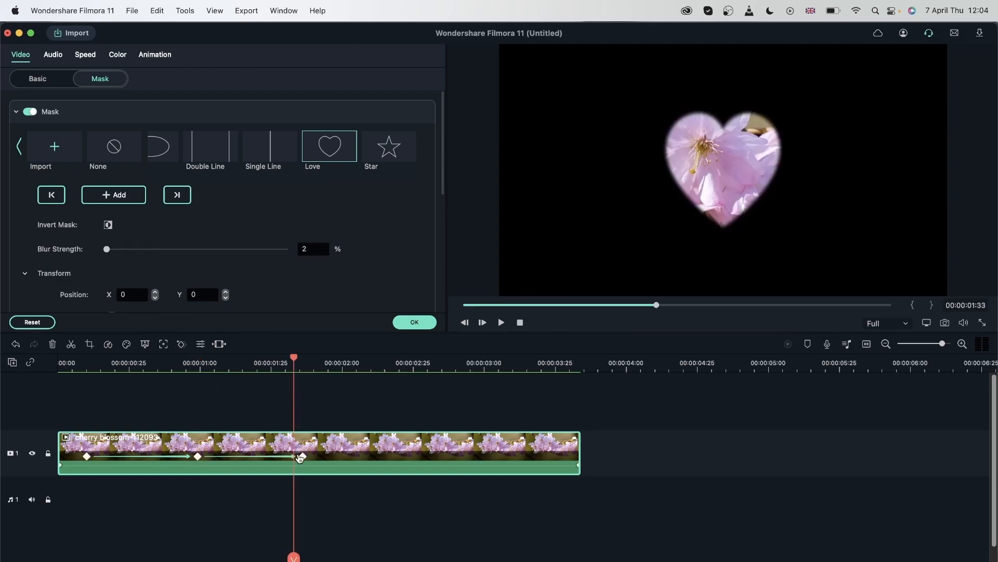
left_click(302, 457)
- At 00:00:02:06, keyframe the heart mask's position to X 310 and Y 243
left_click_drag(304, 359, 363, 359)
scroll(135, 226, "down", 3)
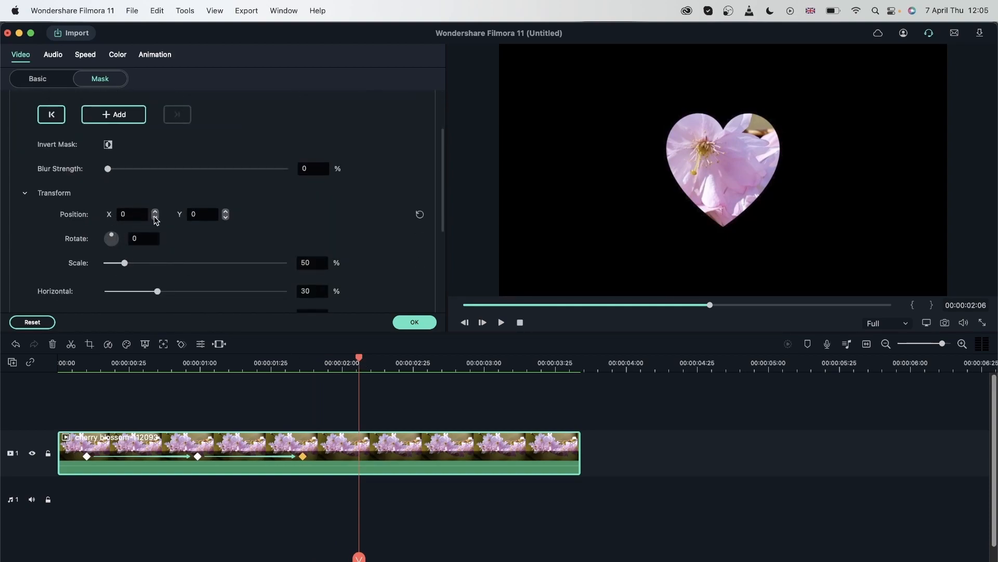
type("310")
left_click(196, 214)
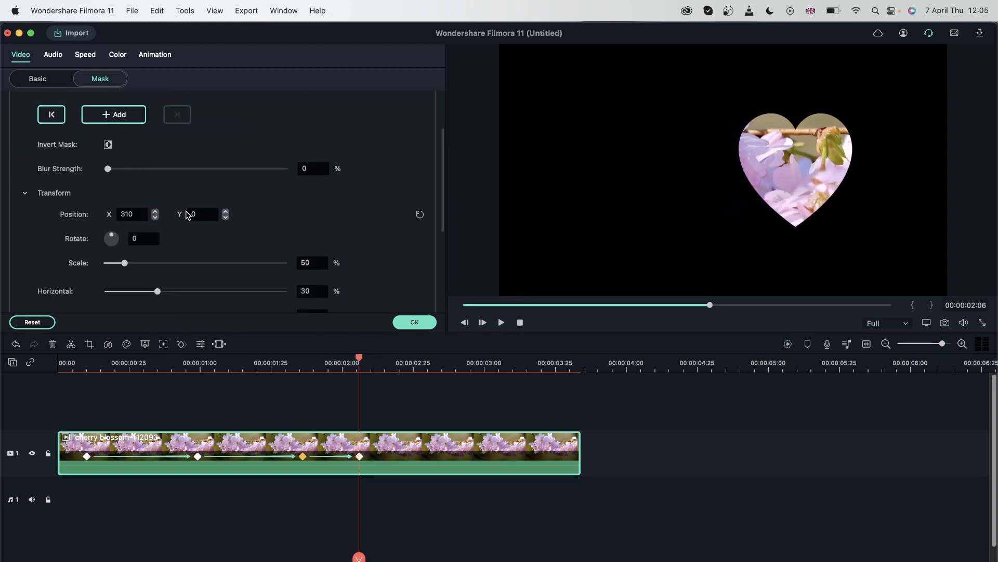
type("243")
key("Return")
- Rotate the heart mask to 132, scale it to 63%, and set its horizontal size to 26% and vertical size to 27%
left_click_drag(112, 235, 130, 246)
scroll(117, 245, "down", 1)
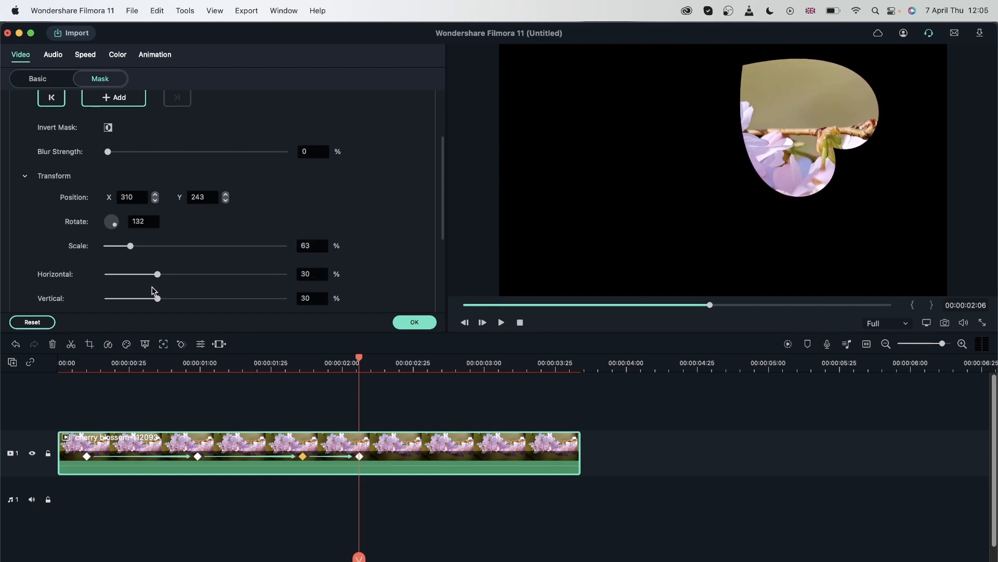
left_click_drag(158, 276, 151, 308)
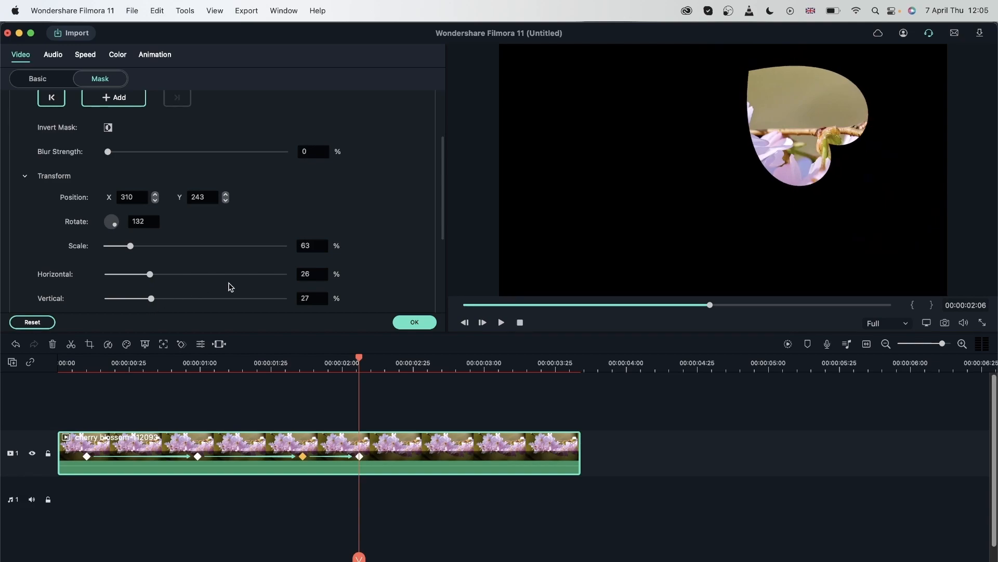
- Save the adjusted mask as a custom mask named heart
scroll(218, 287, "down", 3)
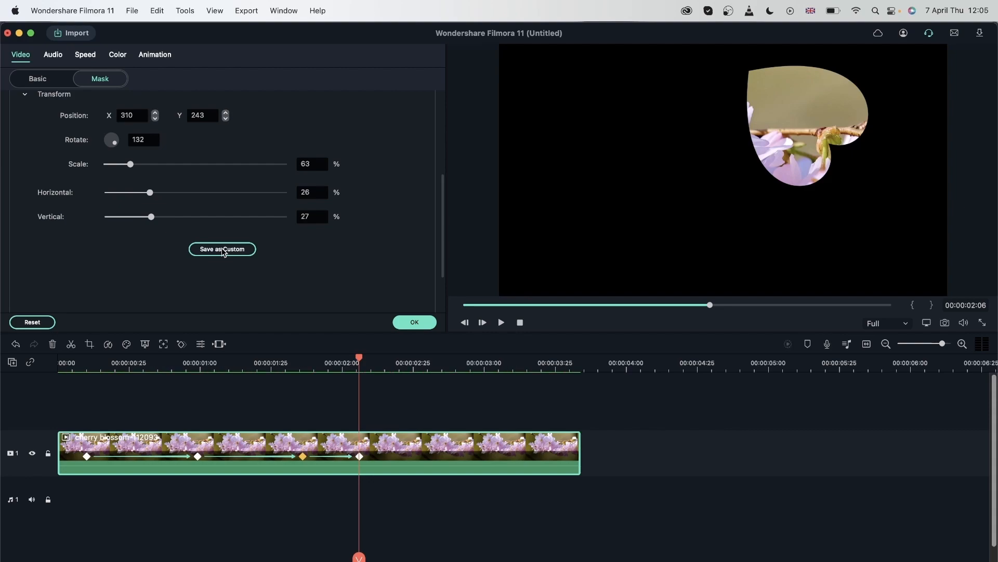
left_click(222, 250)
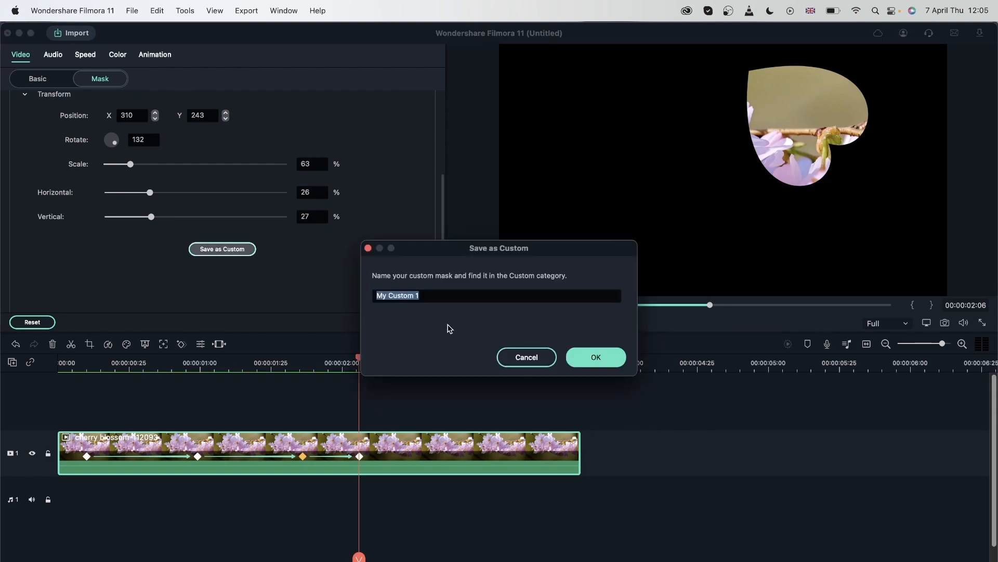
type("heart")
left_click(596, 357)
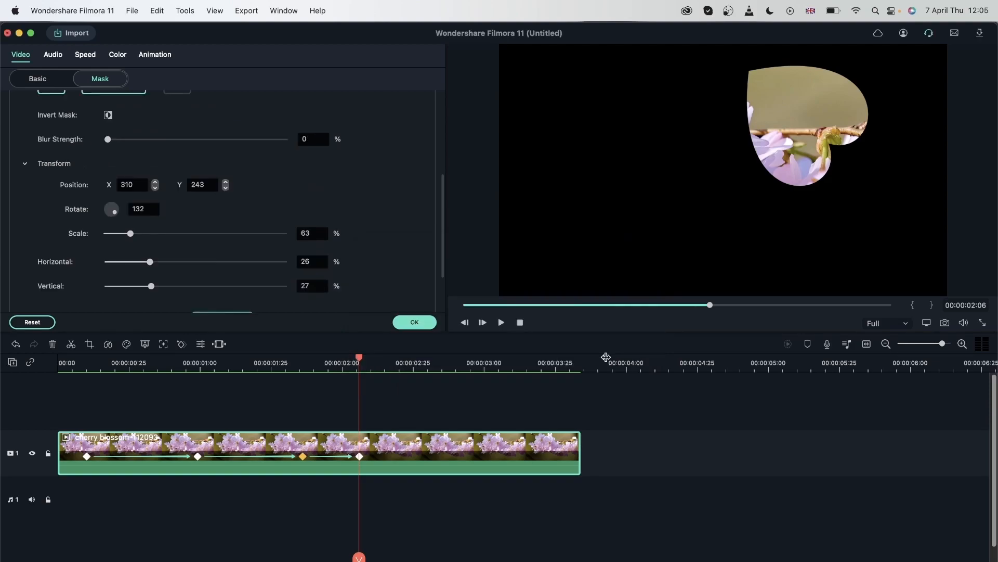
scroll(292, 229, "down", 3)
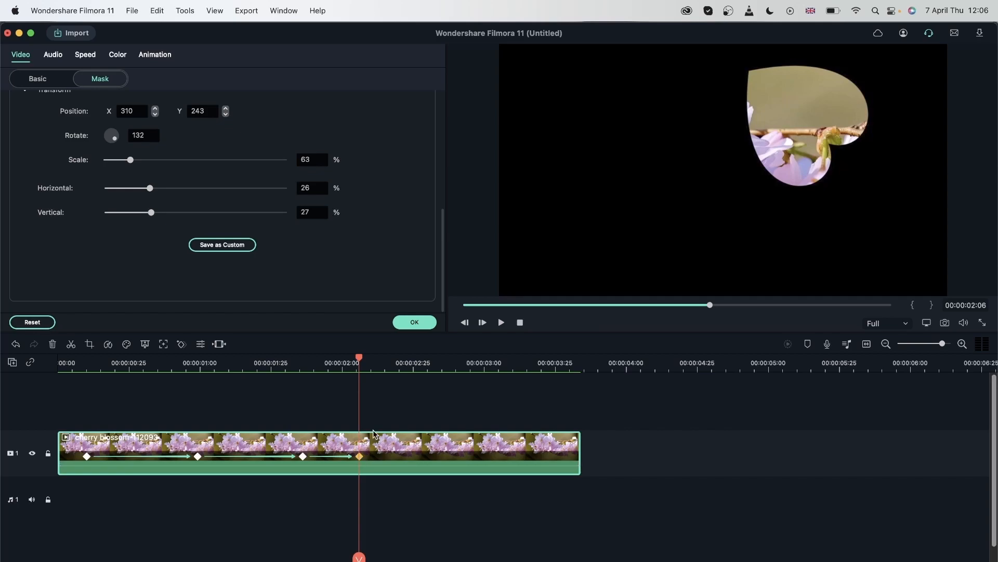
- Apply the saved heart mask to the clip, trying Star in between, and scrub through the accepted mask animation
left_click(410, 362)
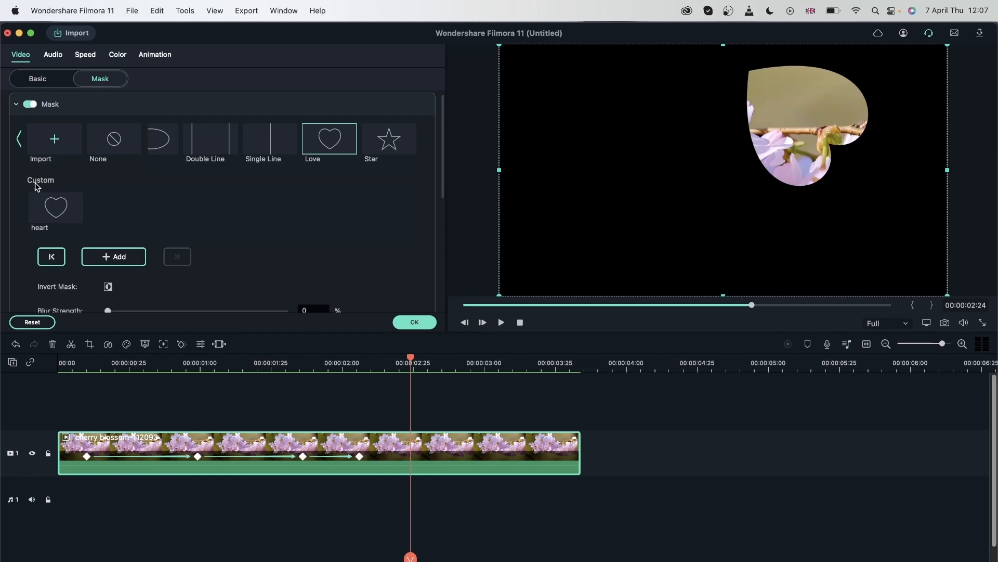
left_click(58, 221)
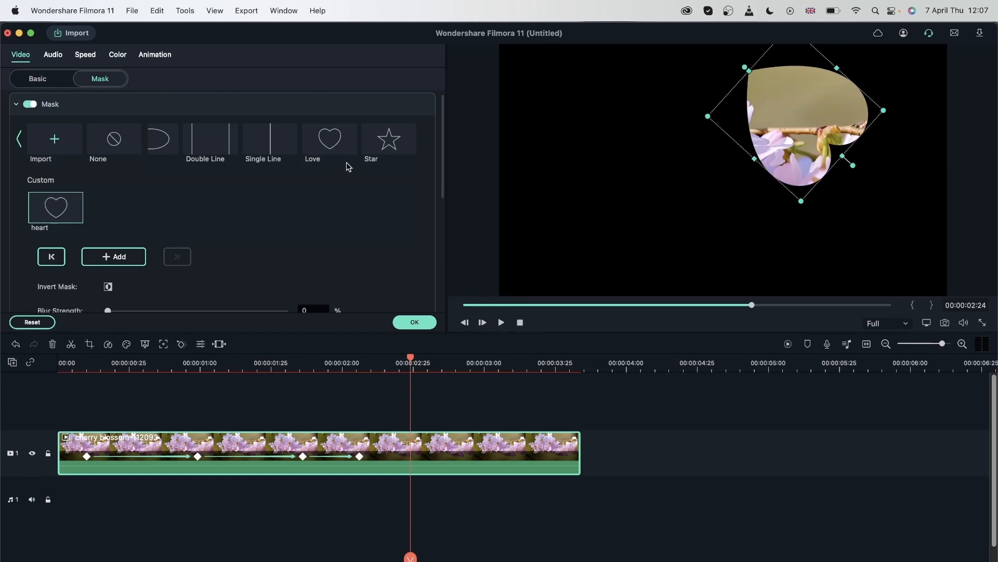
left_click(387, 151)
left_click(61, 213)
left_click(418, 324)
left_click(106, 362)
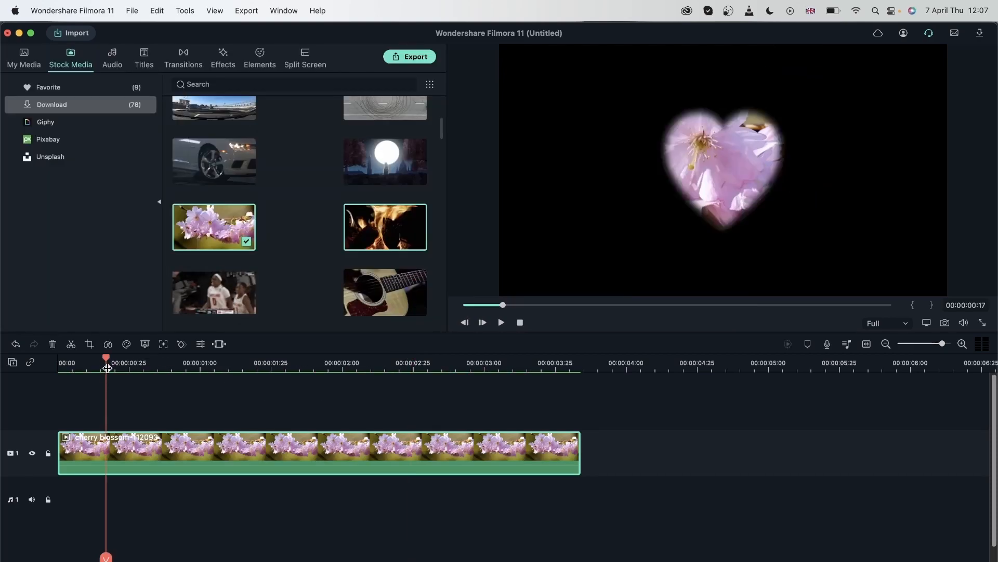
left_click_drag(106, 362, 14, 363)
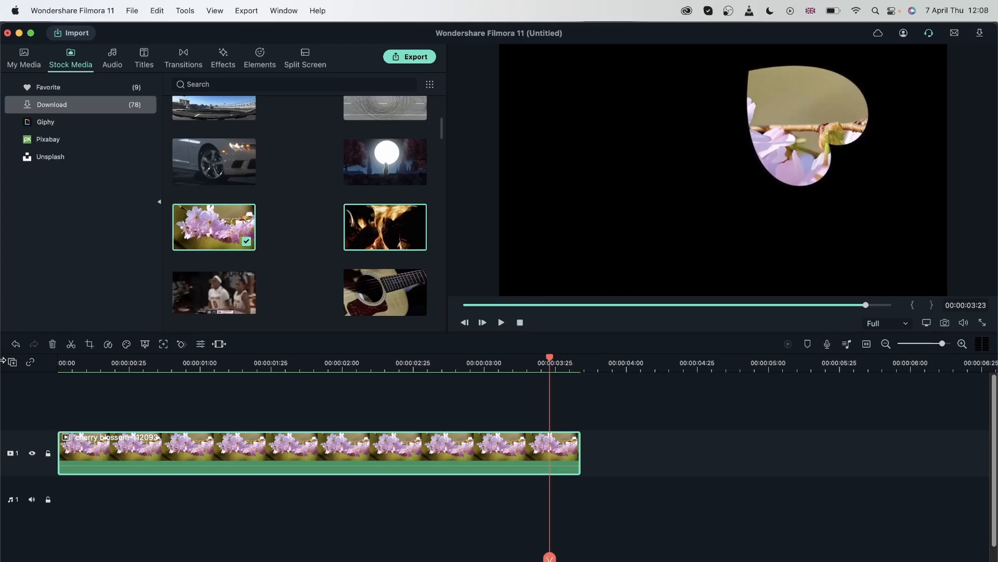
- Reopen the cherry blossom clip's mask settings and invert the custom heart mask
double_click(203, 452)
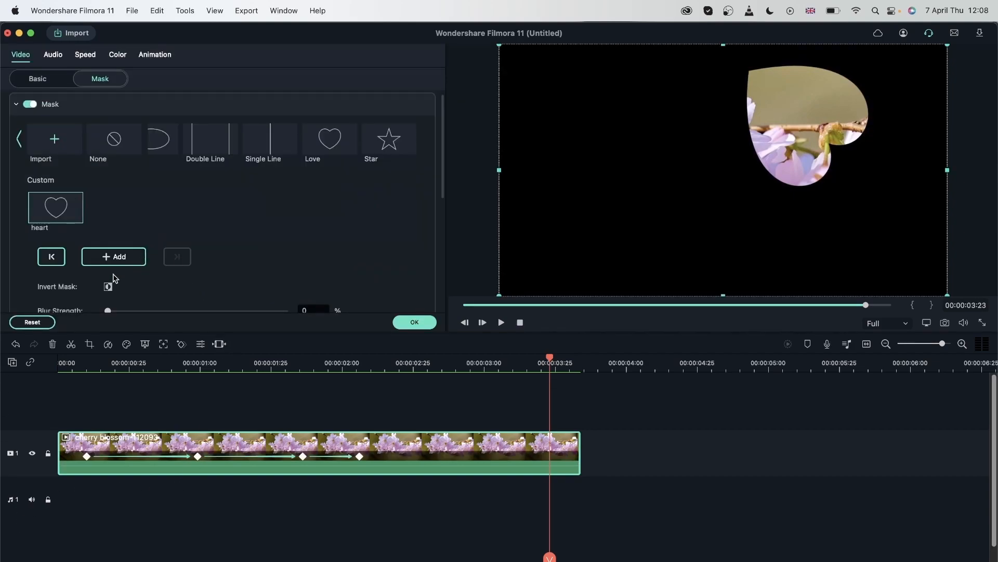
scroll(114, 279, "down", 3)
left_click(108, 229)
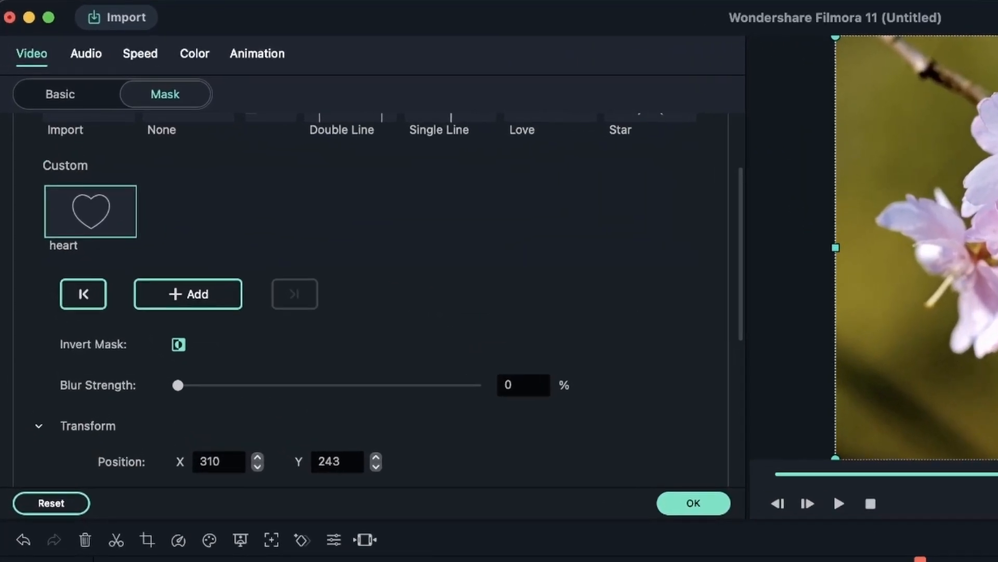
left_click(179, 344)
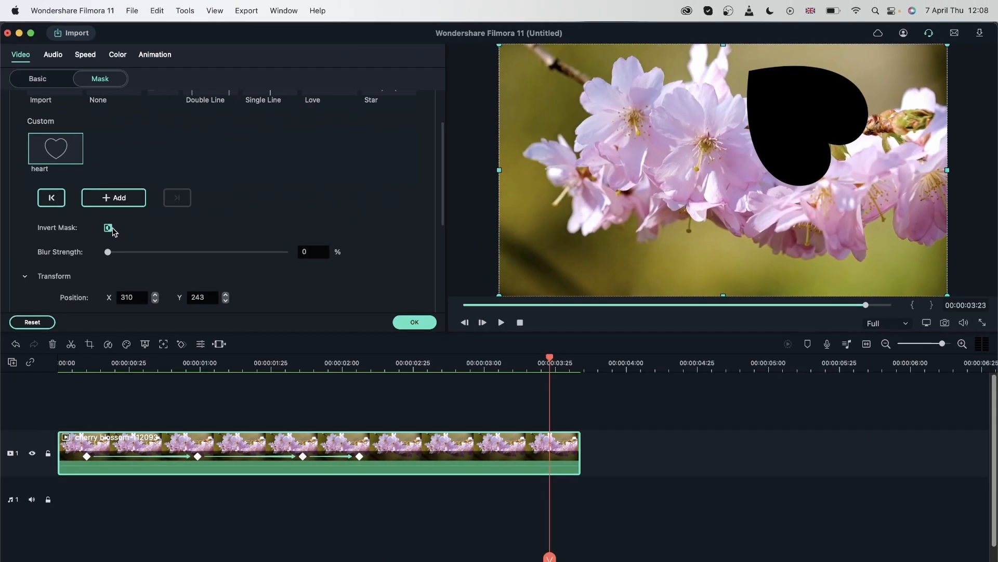
- Go back and forth through the mask keyframes to examine the inverted heart at each one, and accept the mask settings
left_click(43, 199)
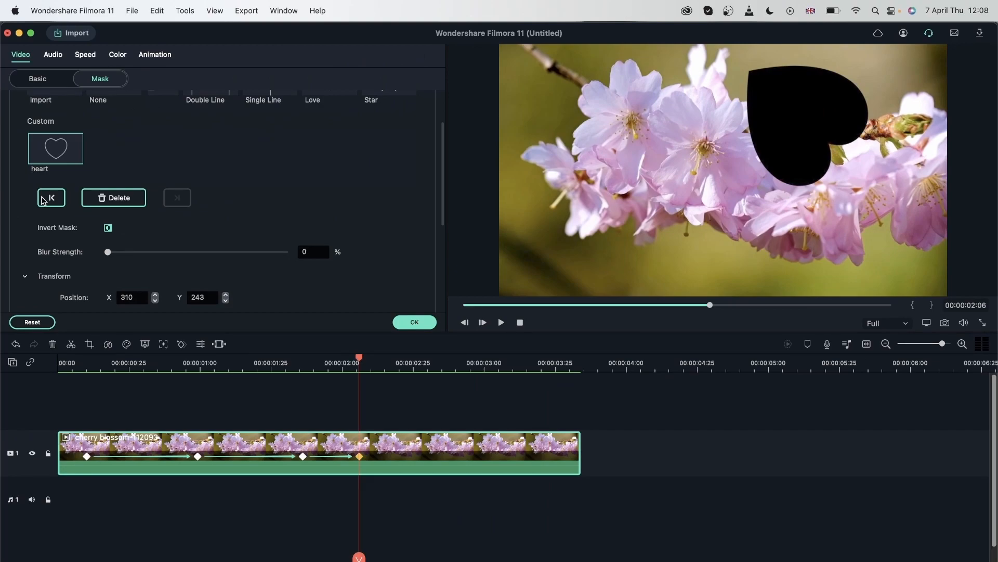
left_click(44, 199)
left_click(51, 200)
left_click(178, 205)
left_click(177, 205)
left_click(177, 206)
left_click(51, 199)
left_click(50, 199)
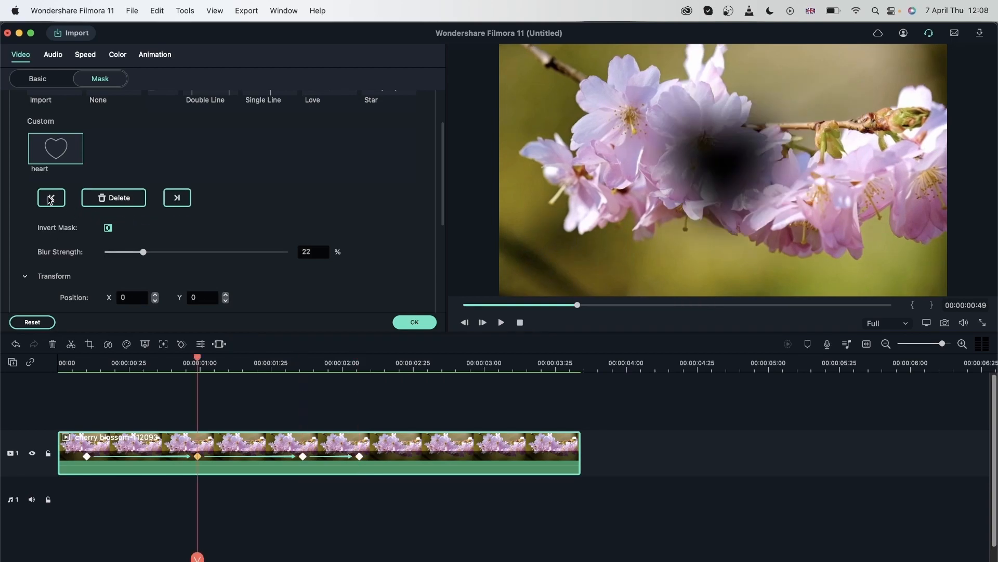
left_click(50, 198)
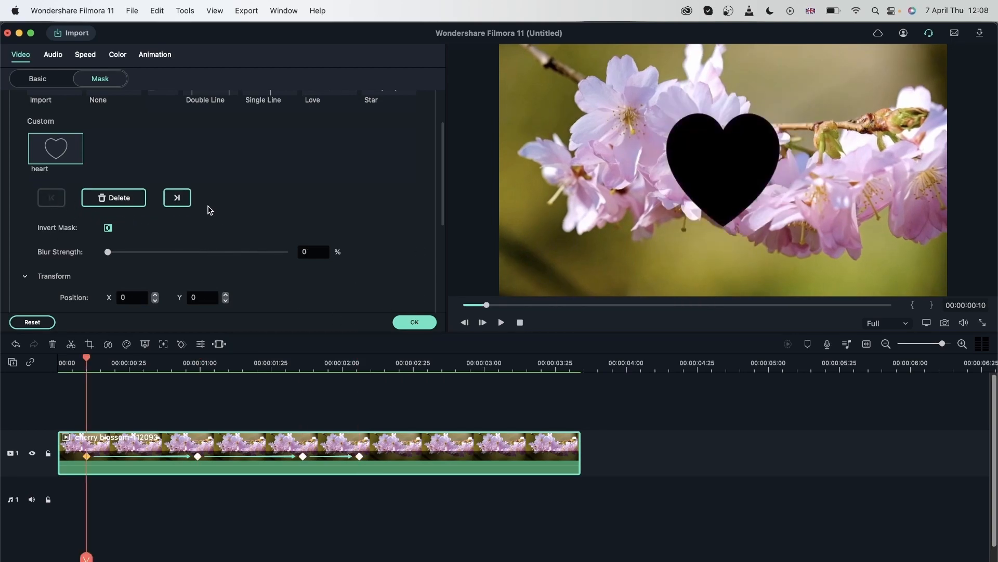
scroll(210, 205, "down", 5)
left_click(414, 322)
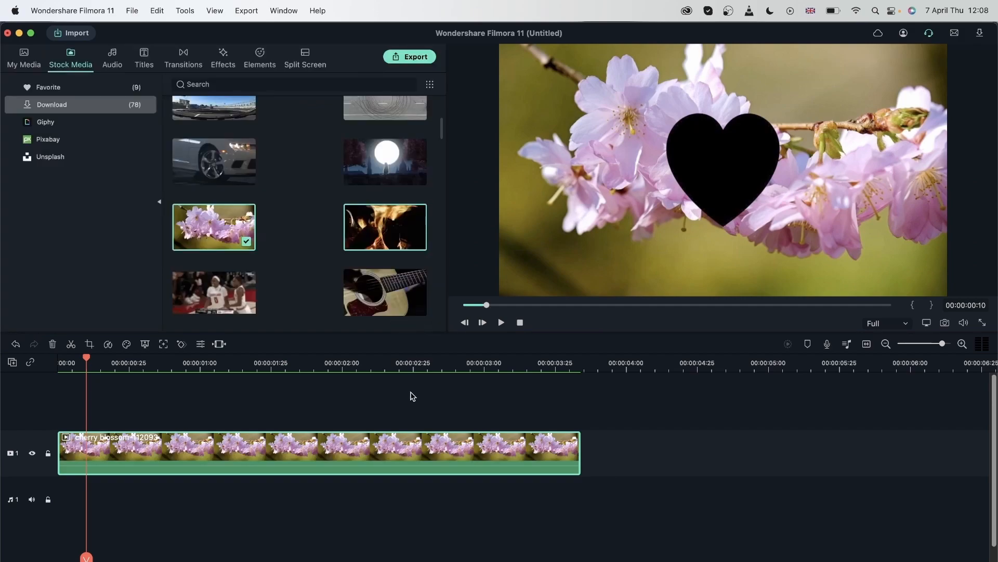
- Replace the cherry blossom clip on the timeline with the dandelion stock clip, matching the project to its 3840x2160, 29.97 fps
key("Delete")
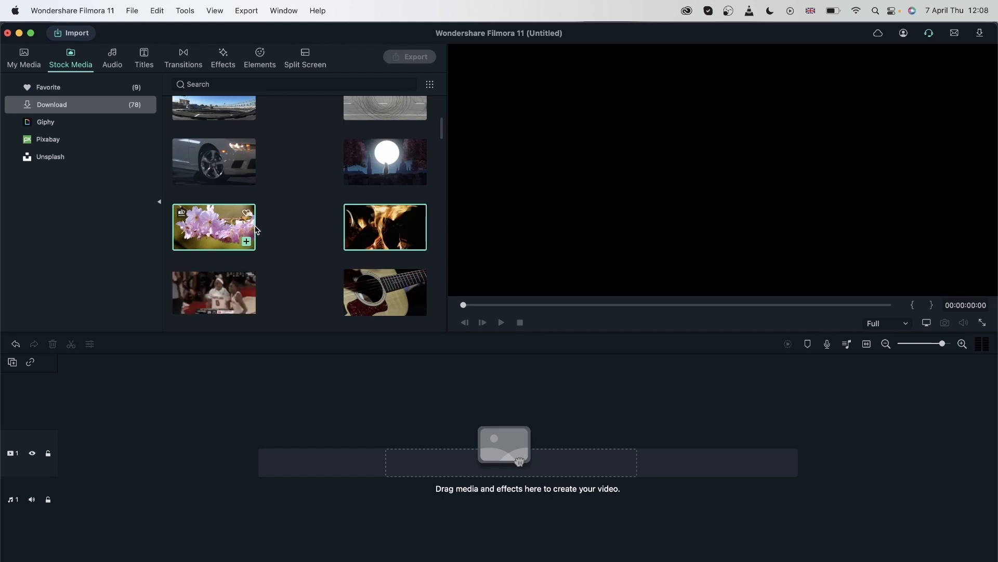
scroll(260, 230, "down", 5)
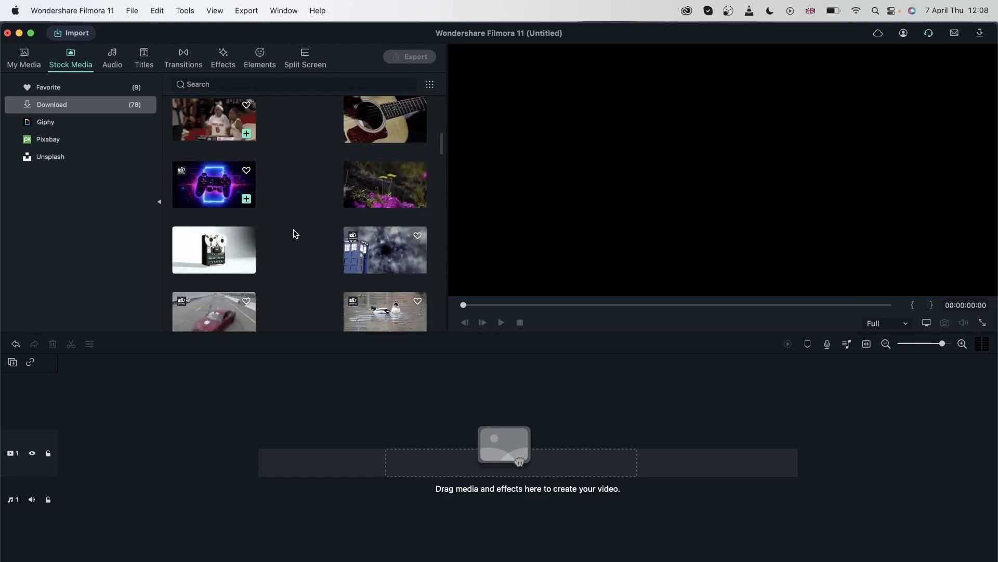
left_click_drag(387, 183, 68, 462)
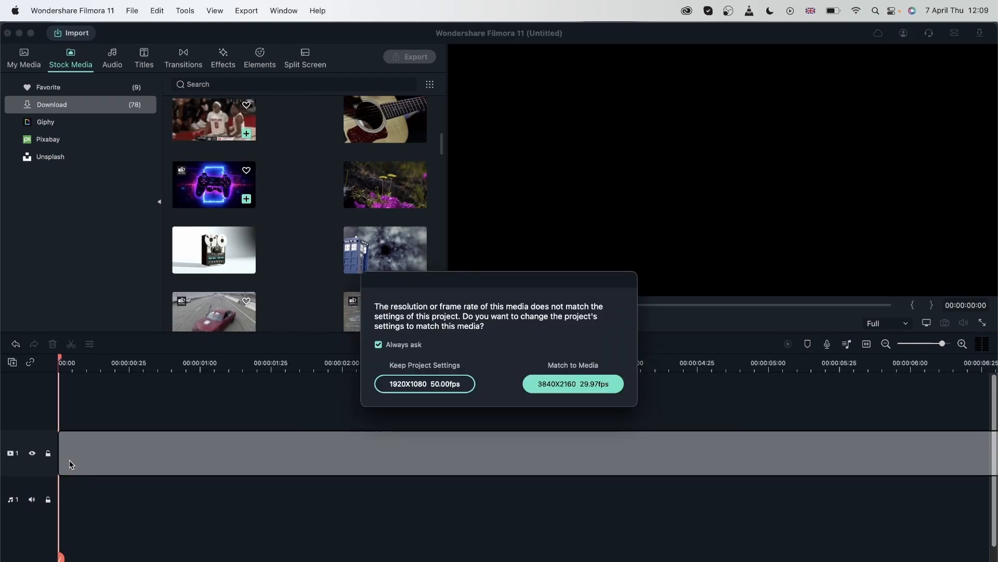
left_click(571, 384)
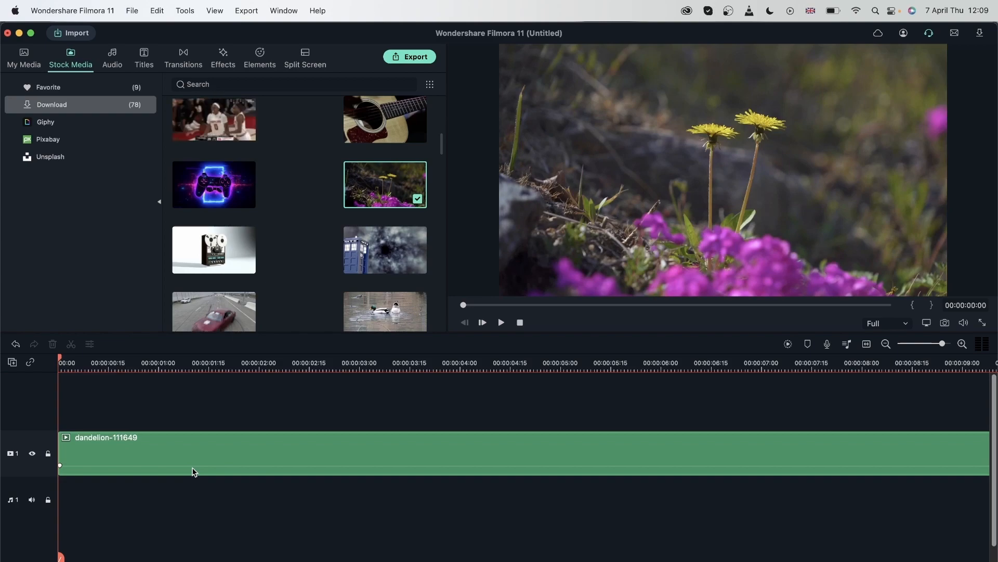
- Place the fire cinemagraph clip on track 2 above the dandelion clip and move the playhead to 00:00:00:17
scroll(354, 228, "up", 5)
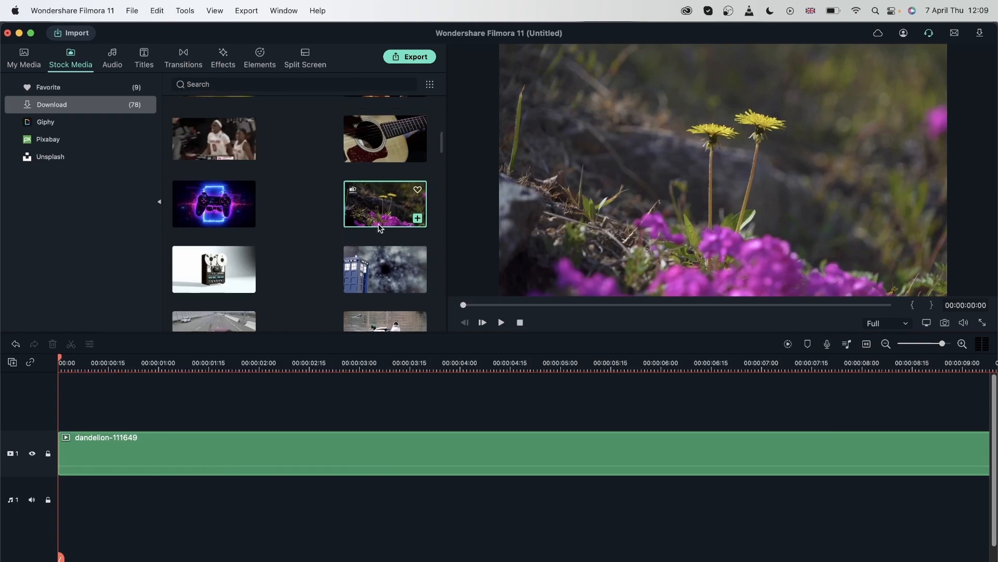
left_click_drag(382, 189, 65, 402)
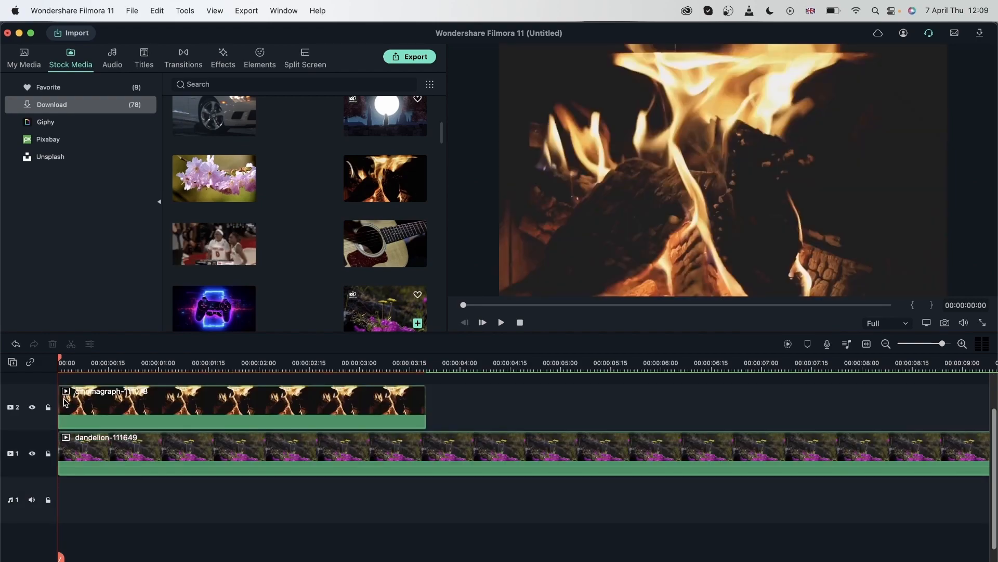
left_click(115, 363)
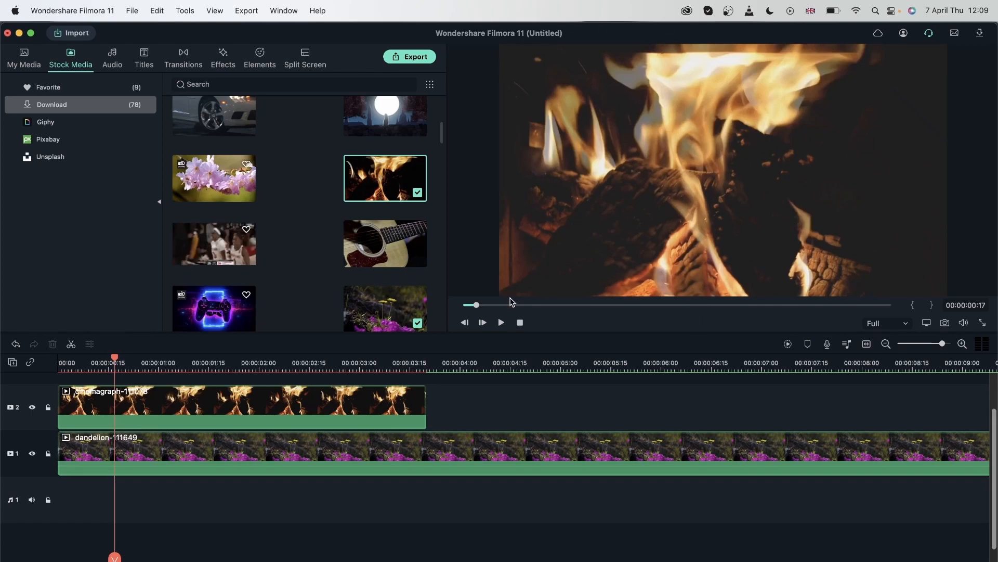
- Try a Double Line mask on the fire clip, switch to Circle, and move the ellipse over the yellow flowers, about X -134, Y 374
double_click(279, 410)
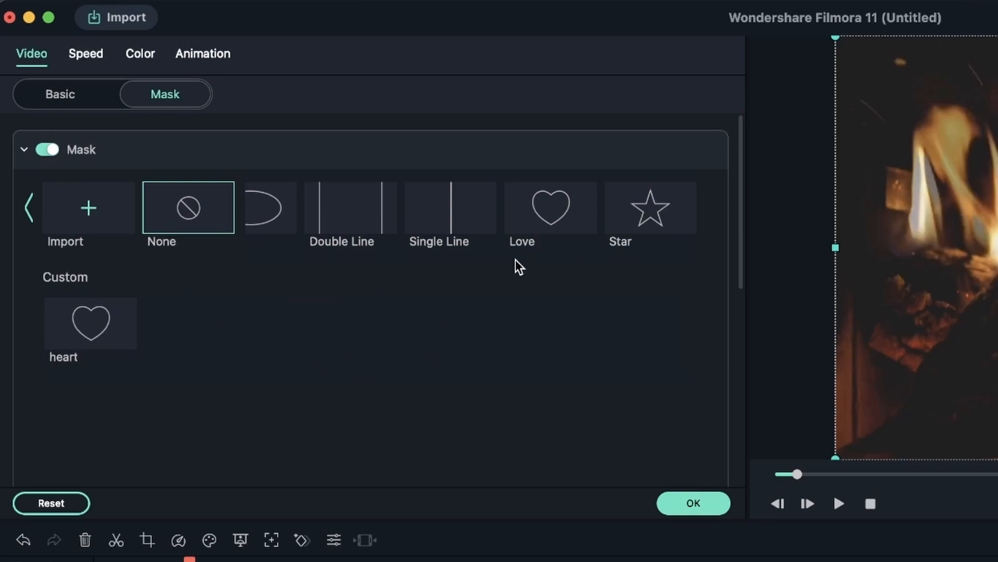
left_click(349, 216)
left_click(249, 216)
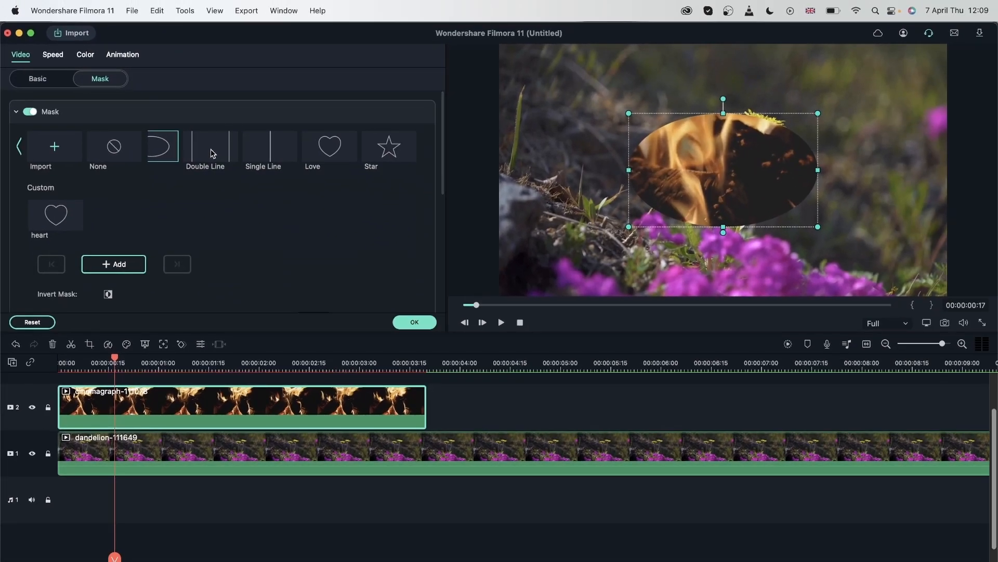
left_click_drag(709, 169, 693, 125)
- Add a mask keyframe on the fire clip at 00:00:00:10 and set the circle mask's scale to 200%
scroll(314, 223, "down", 1)
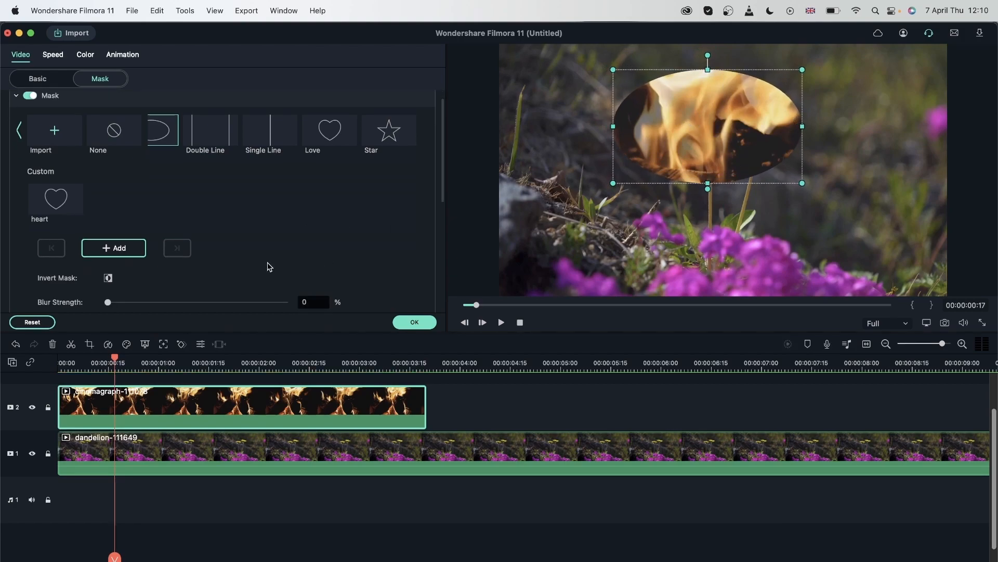
scroll(283, 267, "down", 5)
scroll(272, 223, "down", 5)
left_click_drag(115, 358, 92, 362)
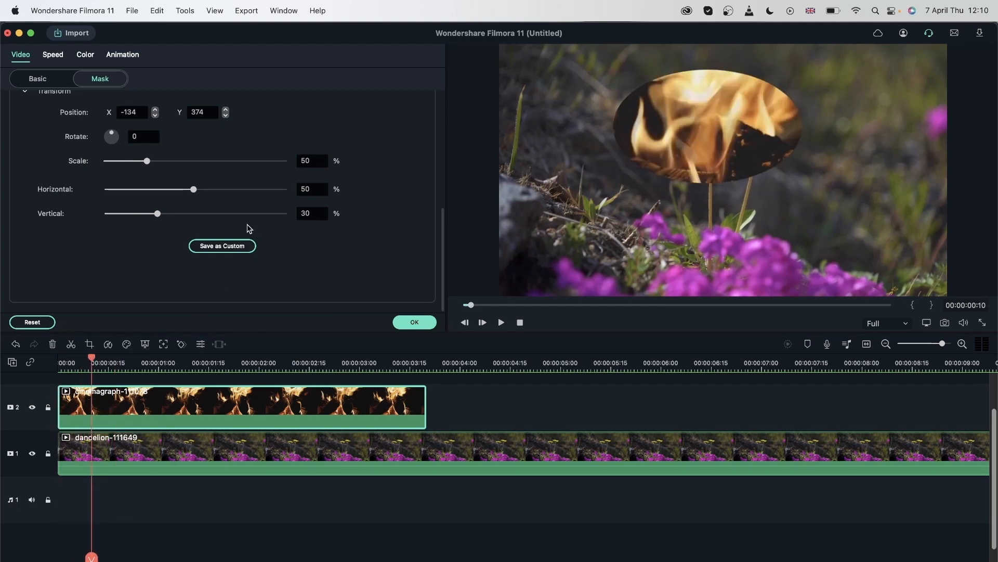
scroll(151, 255, "up", 2)
scroll(148, 255, "up", 1)
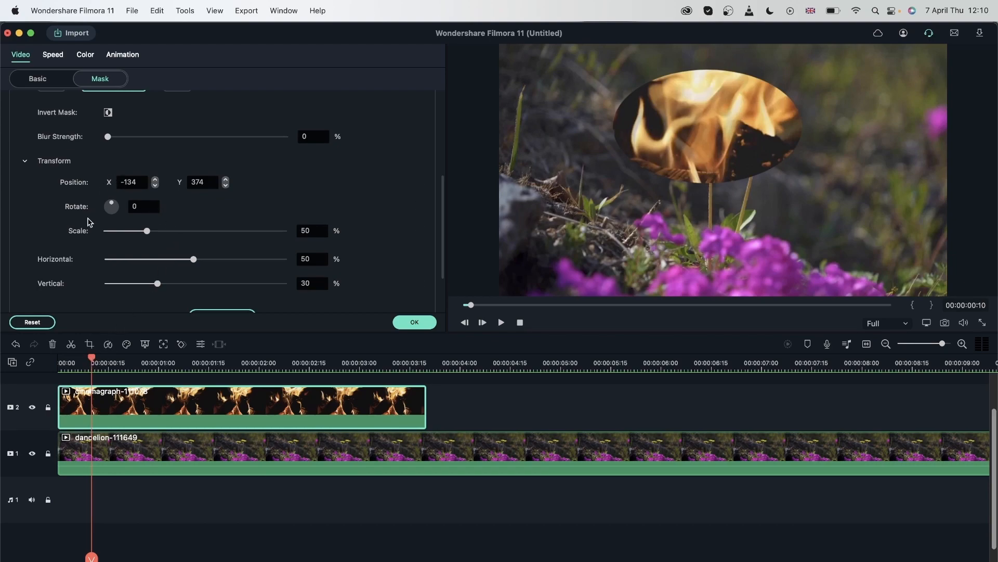
scroll(144, 206, "up", 3)
left_click(116, 173)
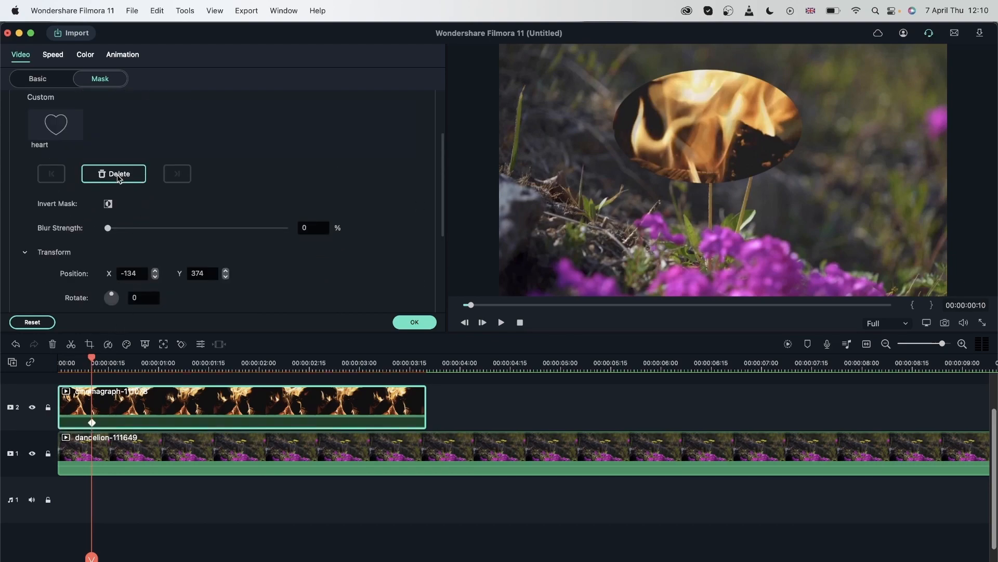
scroll(190, 231, "down", 5)
left_click_drag(149, 164, 287, 168)
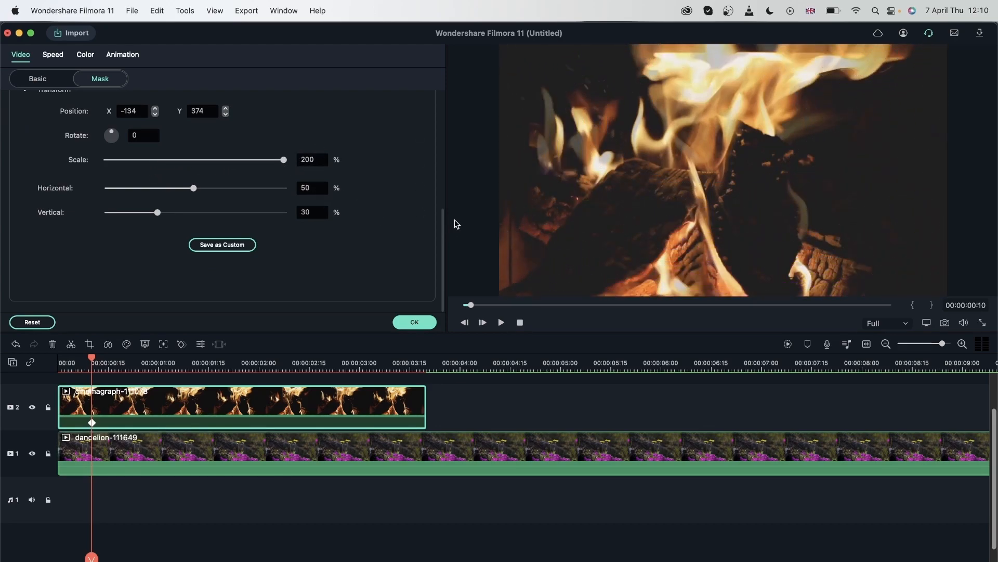
- Set the circle mask's scale to 1% at the start of the fire clip, accept the settings and play the transition
left_click_drag(92, 359, 57, 370)
left_click_drag(284, 163, 90, 173)
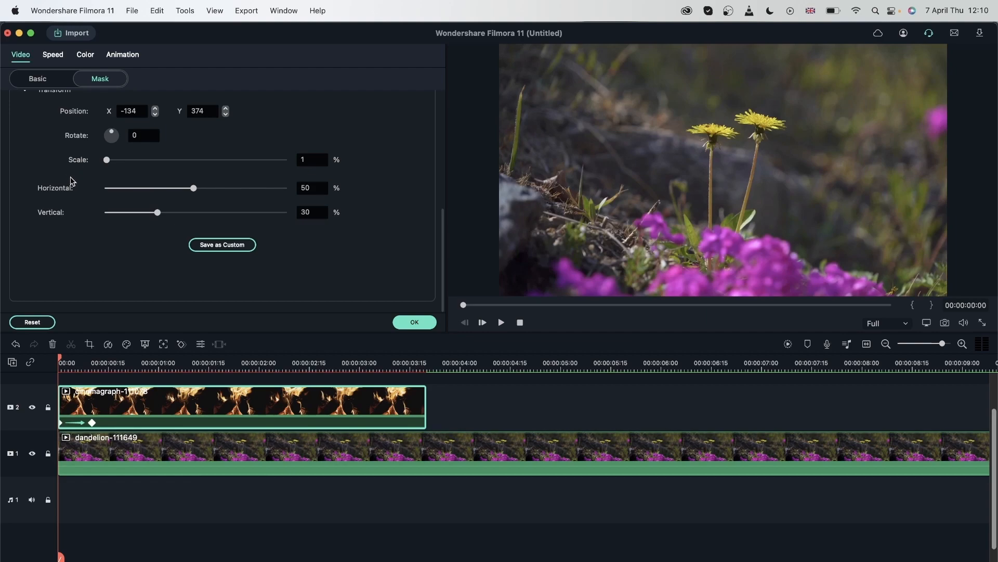
left_click(414, 321)
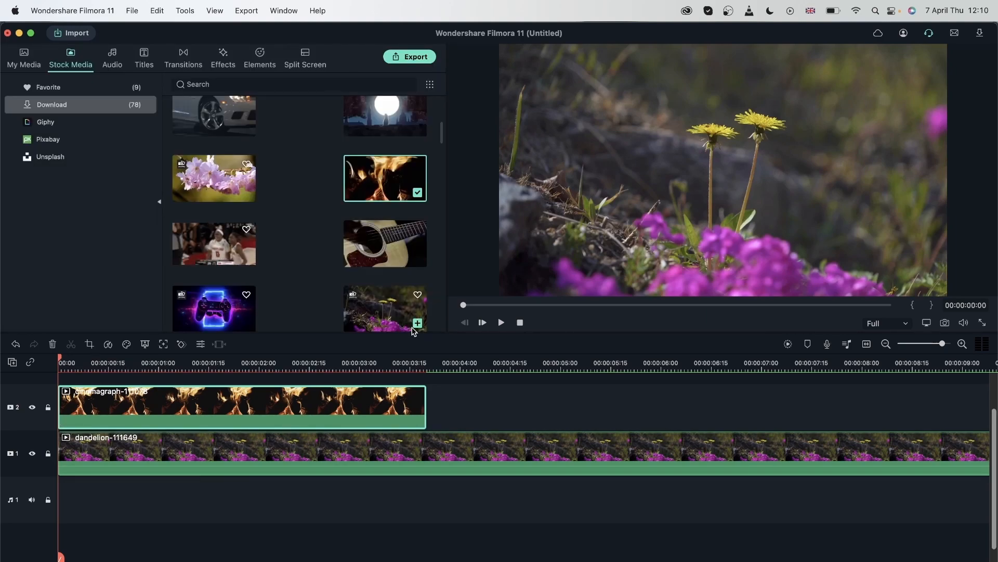
key("space")
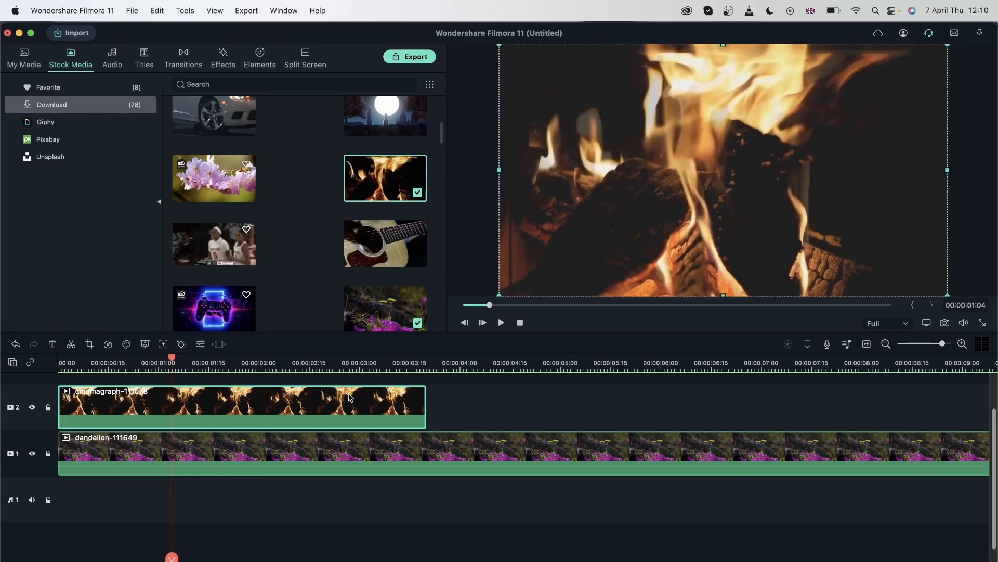
- Slow the mask reveal by moving the fire clip's second keyframe slightly past the one-second mark, and play the result
double_click(350, 398)
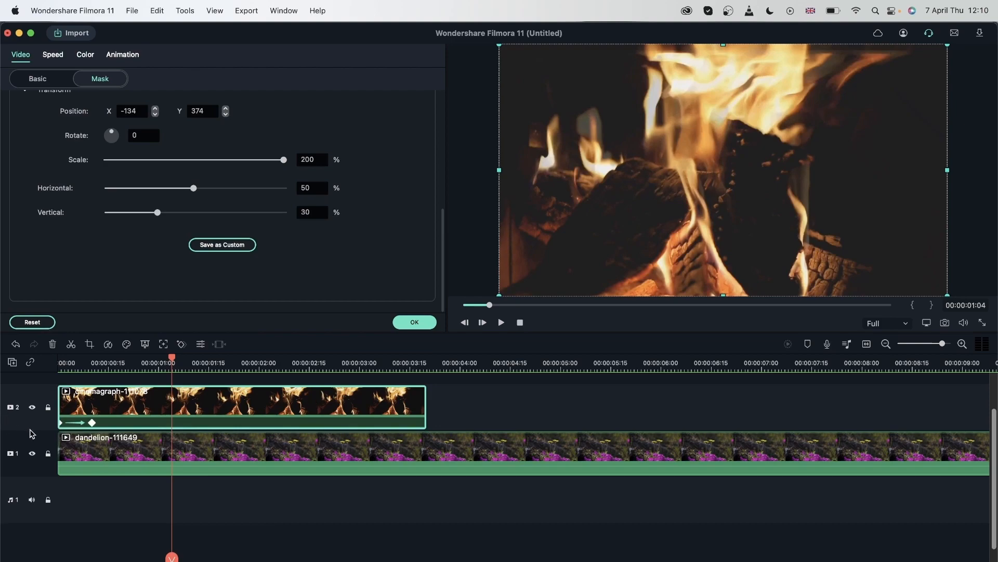
left_click_drag(93, 426, 186, 424)
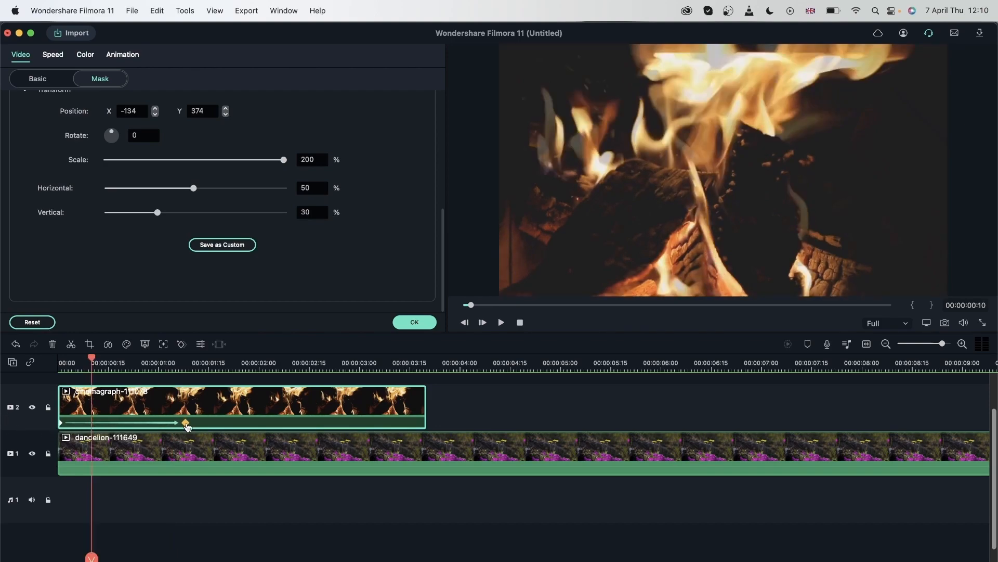
left_click(92, 363)
key("space")
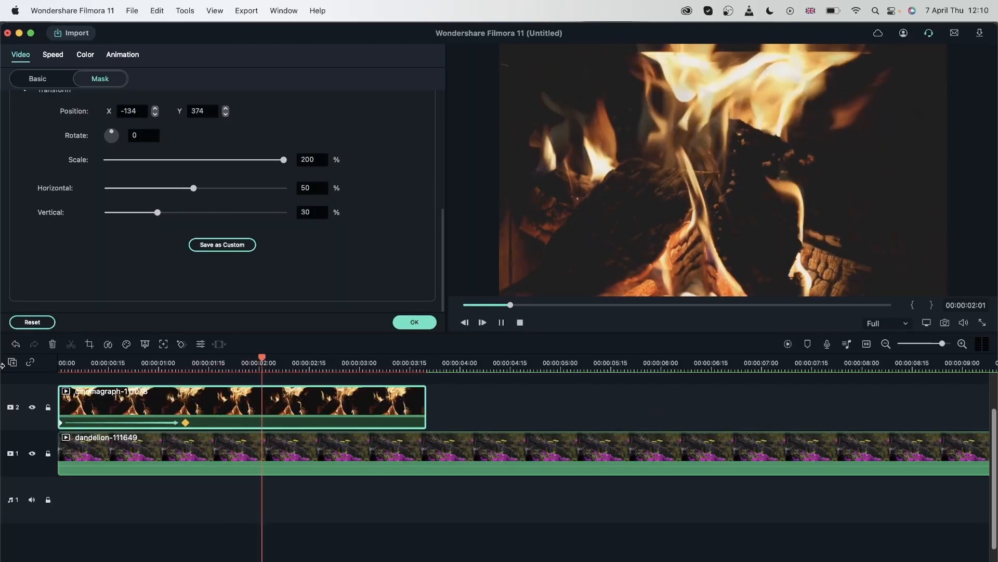
- Delete the fire and dandelion clips to clear the timeline
left_click(353, 415)
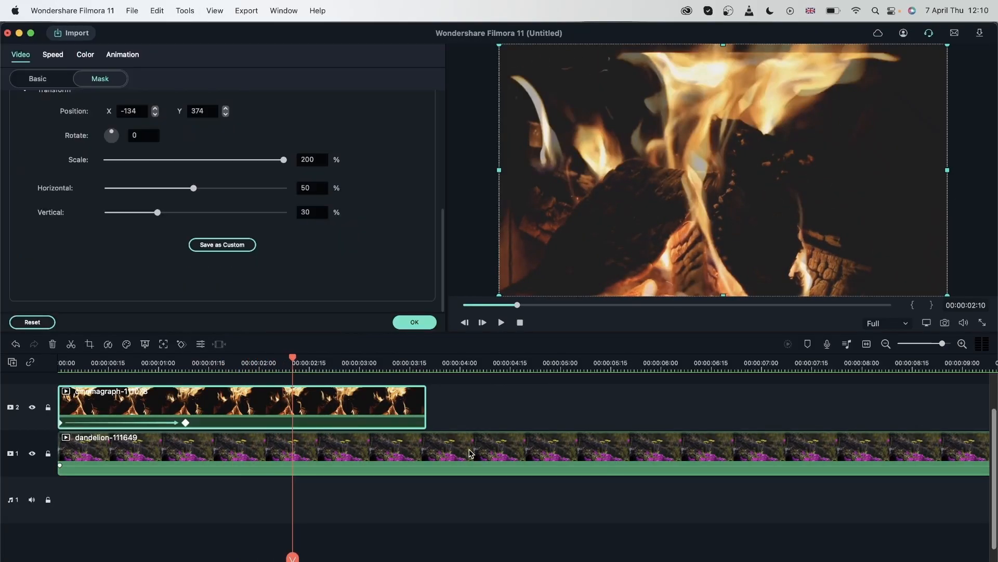
left_click(480, 498)
left_click_drag(480, 494, 347, 406)
key("Delete")
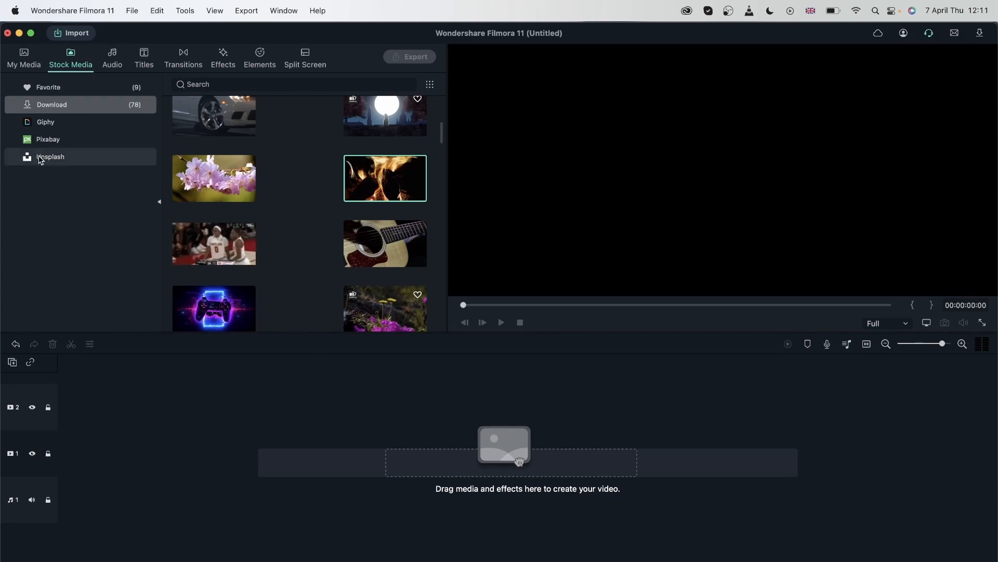
- Place the Gradient 2 sample color at the start of track 1 as the background
left_click(26, 63)
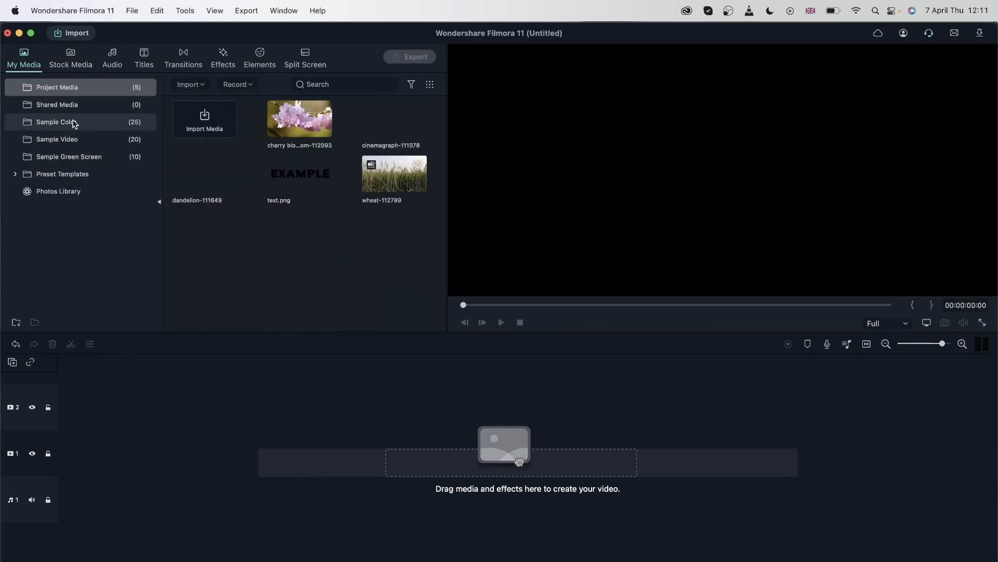
left_click(73, 123)
left_click_drag(388, 180, 61, 452)
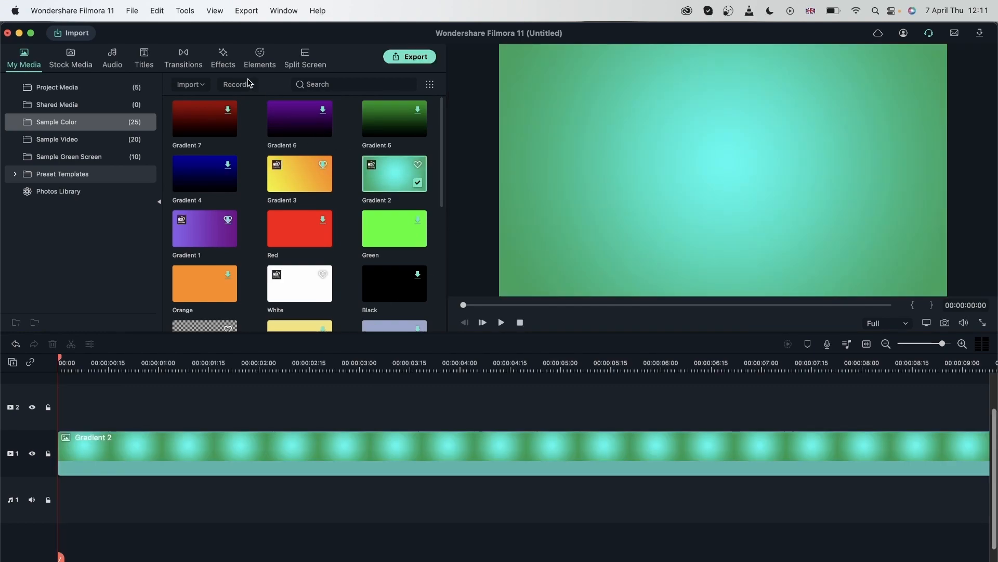
- Stack the downloaded dandelion, yellow daffodil and blue flower with beetle clips on tracks 2, 3 and 4 above the gradient
left_click(78, 65)
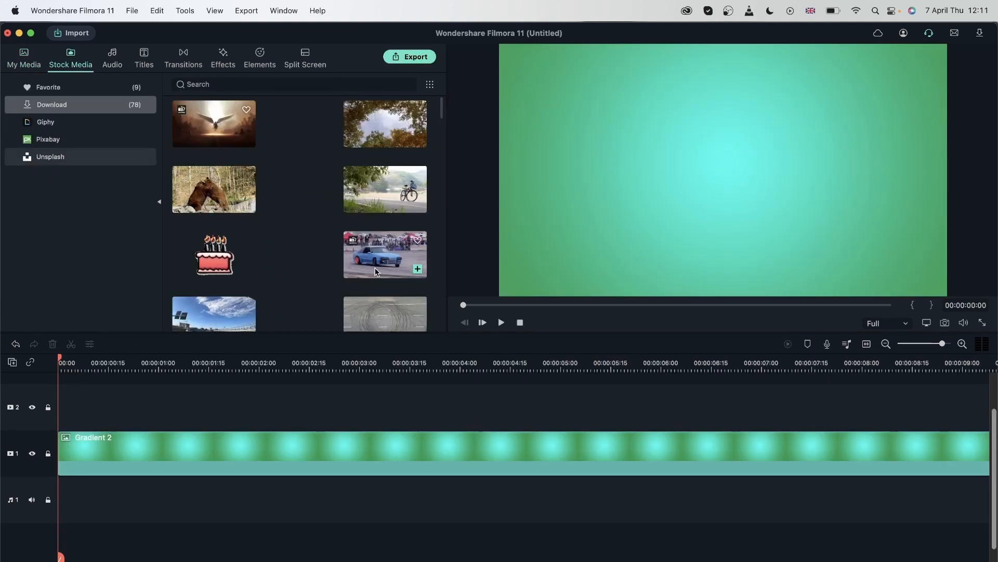
scroll(353, 240, "down", 5)
left_click_drag(377, 239, 67, 414)
scroll(354, 268, "down", 5)
scroll(357, 271, "down", 5)
left_click_drag(357, 270, 61, 421)
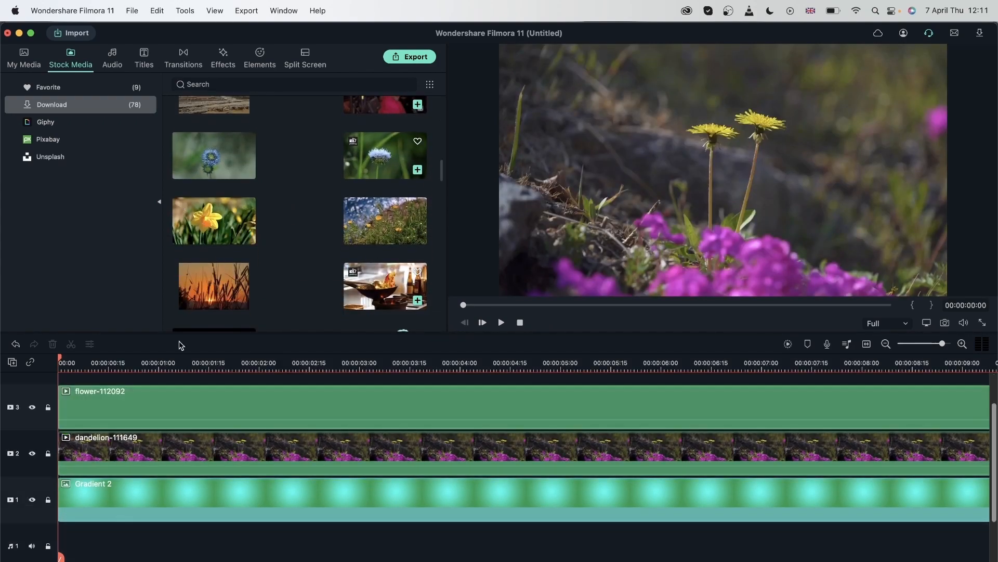
left_click_drag(189, 170, 71, 411)
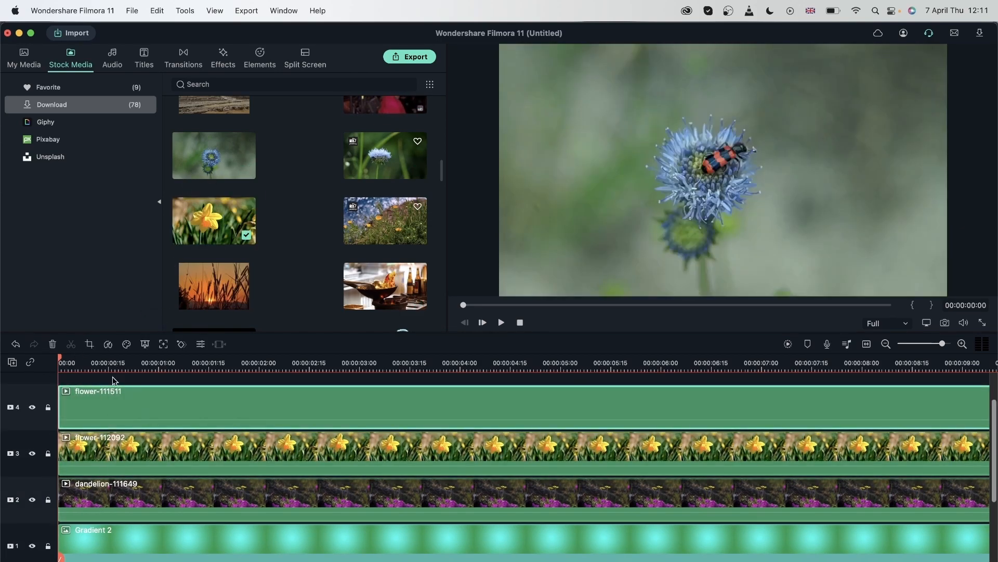
- Apply the Image Mask utility effect to the flower clips on tracks 2, 3 and 4
left_click(223, 57)
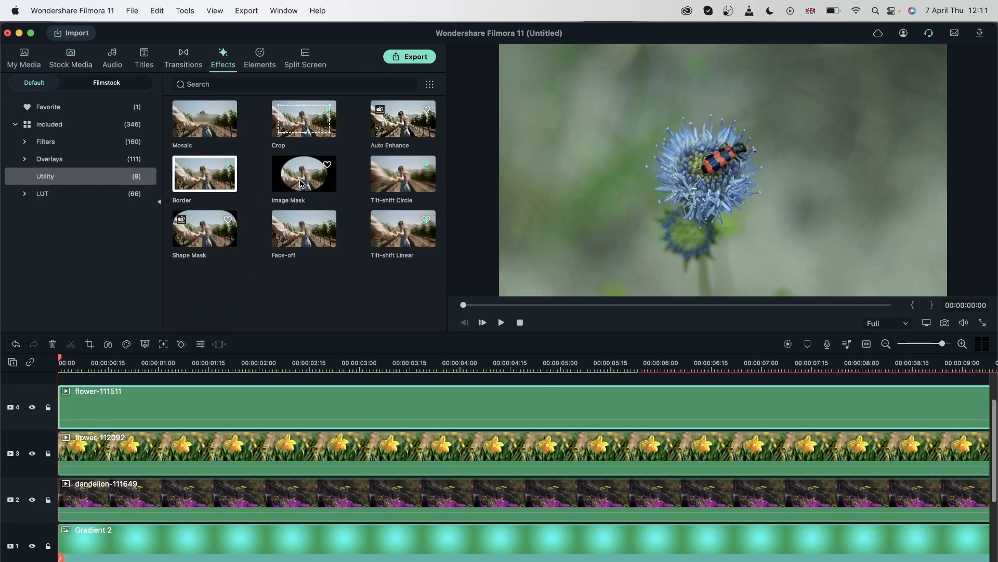
left_click_drag(297, 176, 223, 447)
left_click_drag(302, 177, 237, 491)
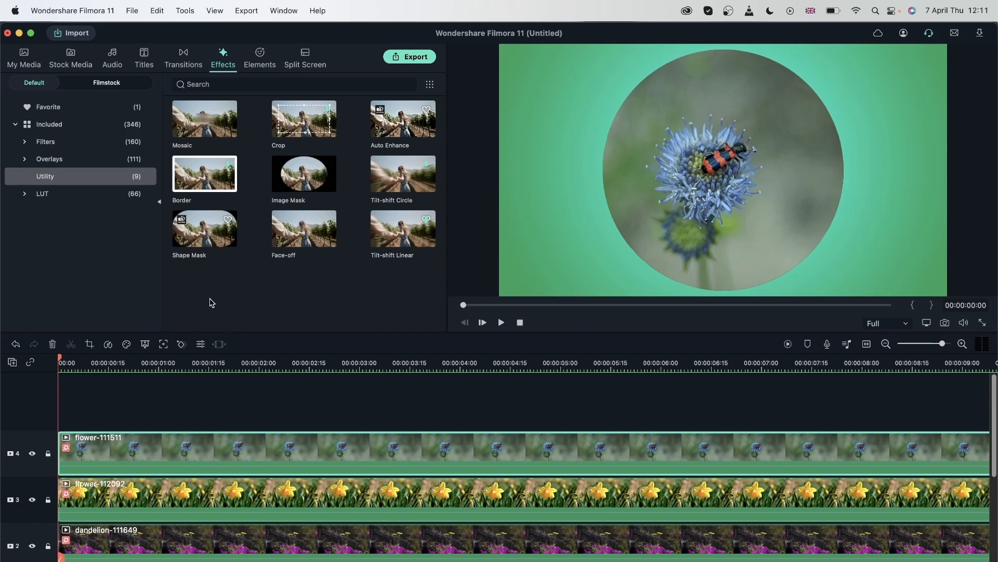
- Place the flower-111514 stock clip on track 5 and apply the Image Mask effect to it
left_click(71, 58)
scroll(326, 236, "down", 5)
scroll(327, 239, "down", 10)
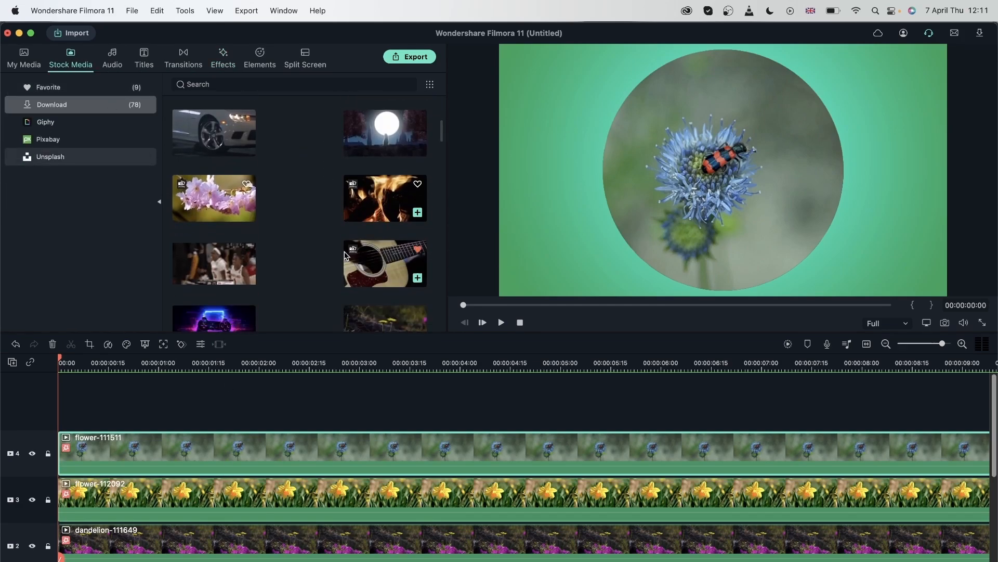
left_click_drag(353, 264, 60, 412)
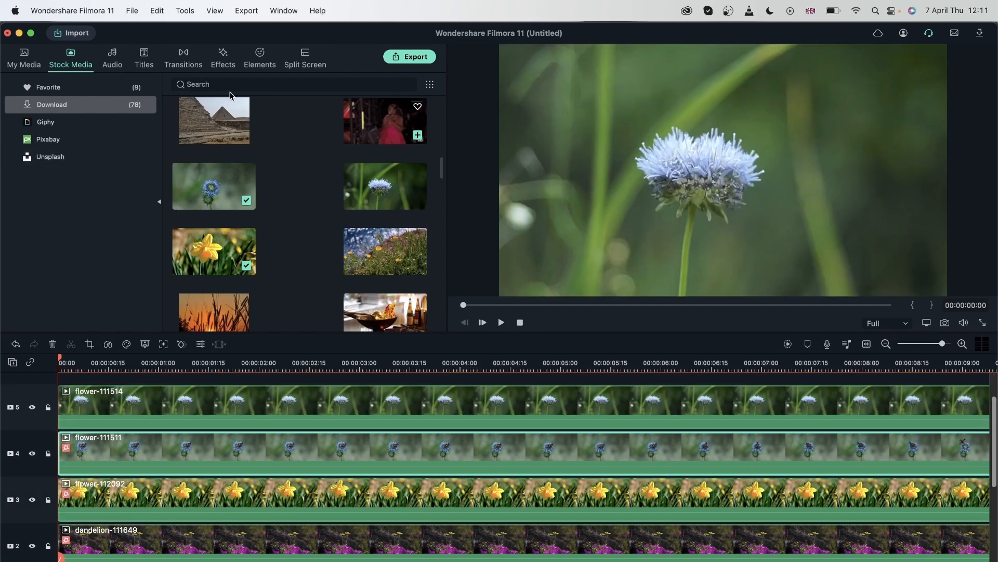
left_click(223, 58)
left_click_drag(288, 170, 131, 412)
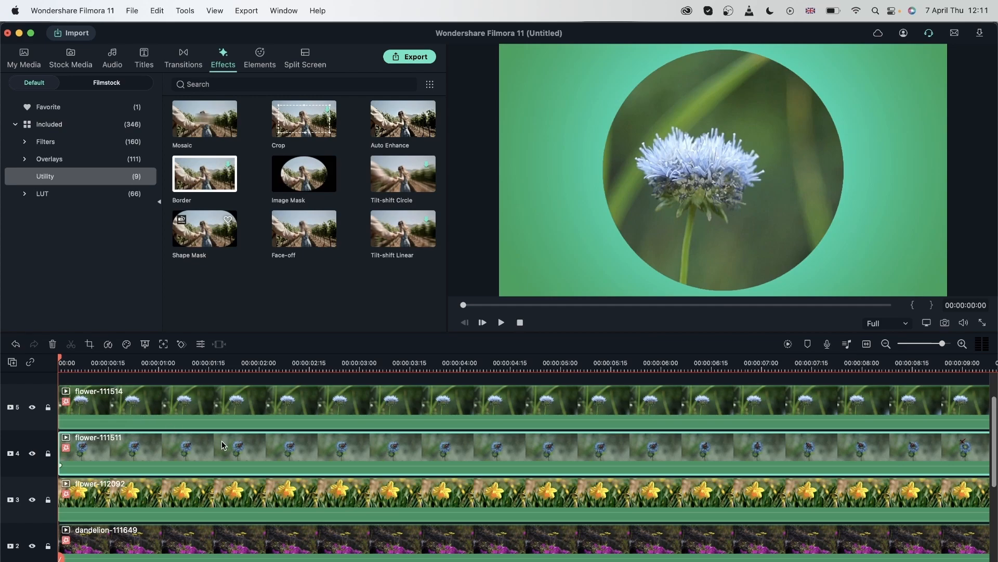
- Hide tracks 3, 4 and 5 so only the dandelion clip shows over the gradient
scroll(222, 441, "down", 4)
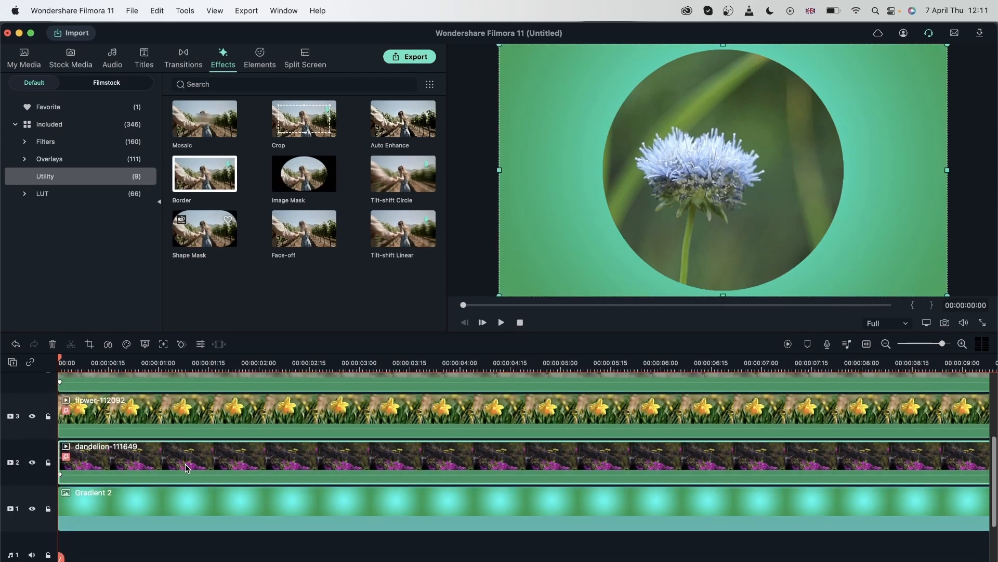
double_click(185, 462)
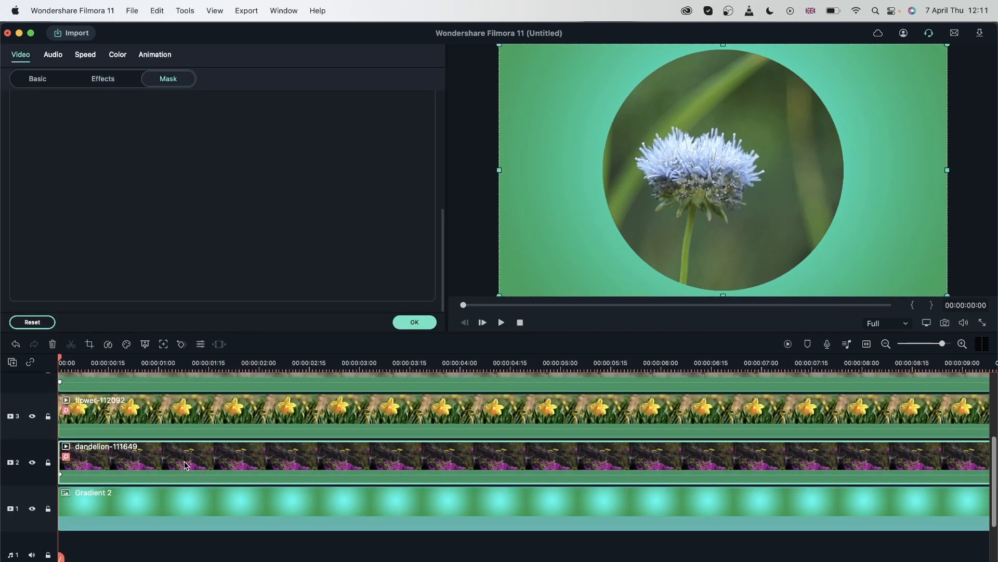
left_click(31, 416)
scroll(34, 418, "up", 2)
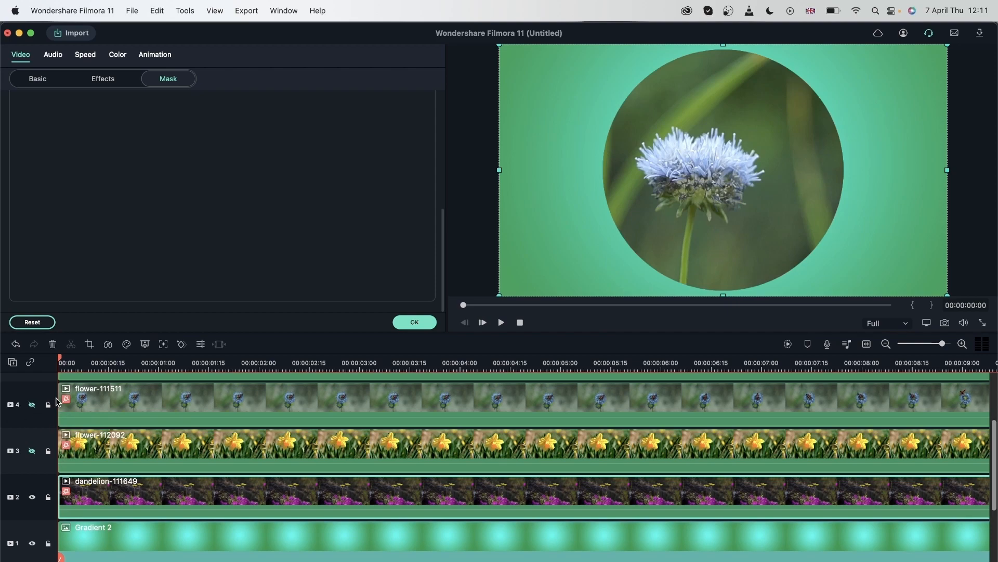
scroll(54, 401, "up", 2)
left_click(32, 418)
left_click(422, 324)
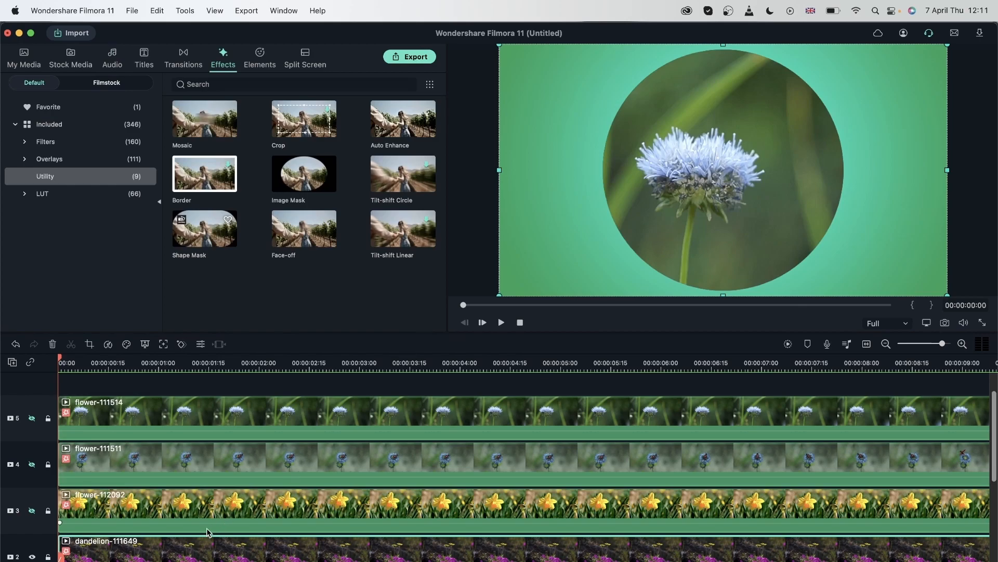
- Try several Image Mask shapes on the dandelion clip, including the jagged starburst, and choose the wide ellipse
scroll(207, 529, "down", 2)
double_click(253, 494)
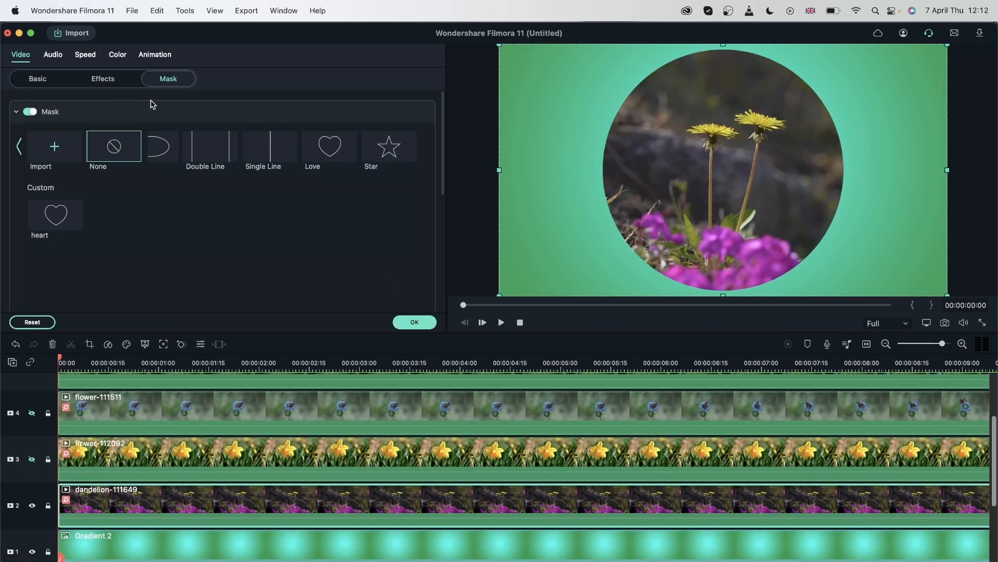
left_click(108, 80)
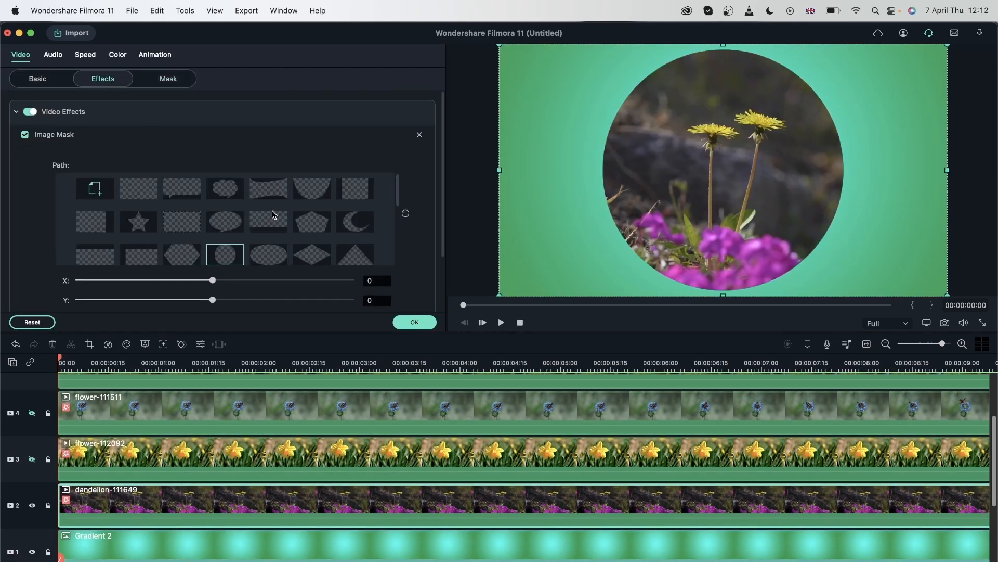
scroll(160, 231, "down", 5)
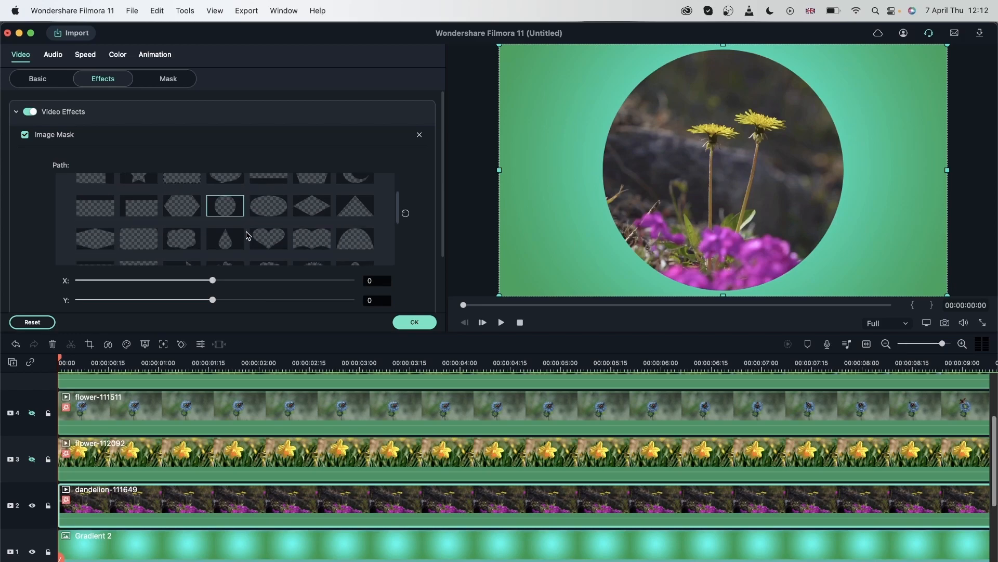
left_click(318, 222)
scroll(318, 225, "up", 2)
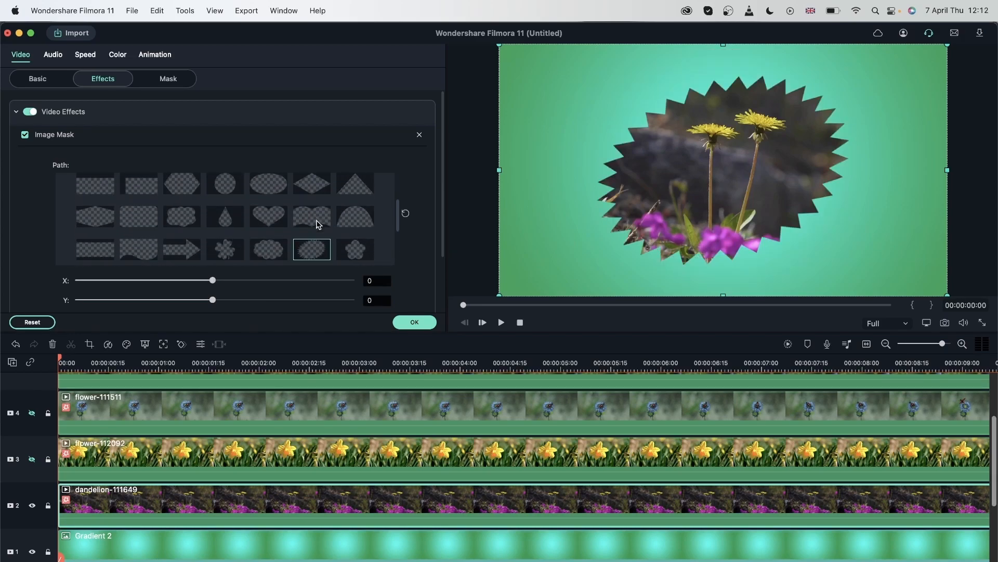
left_click(356, 216)
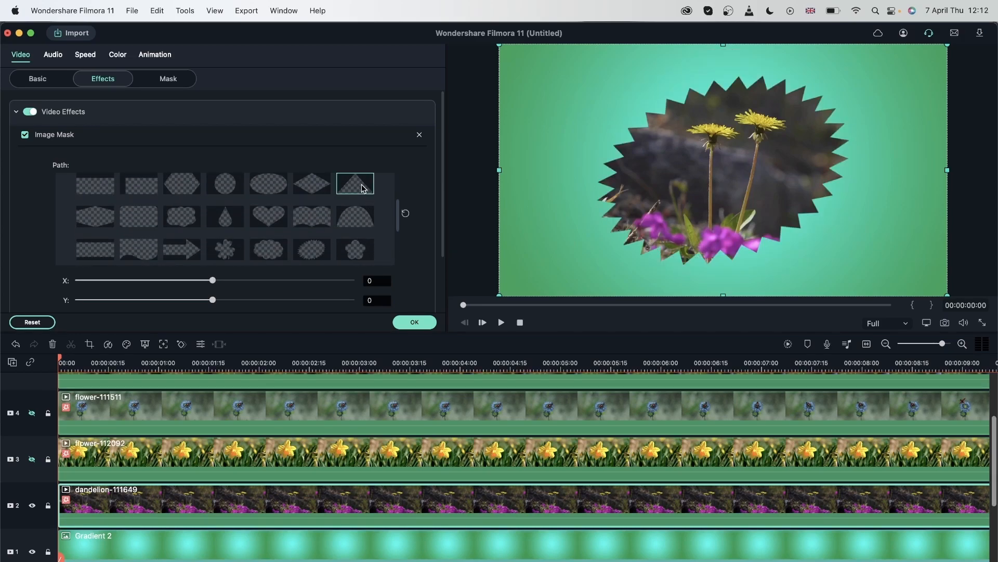
left_click(269, 219)
left_click(273, 196)
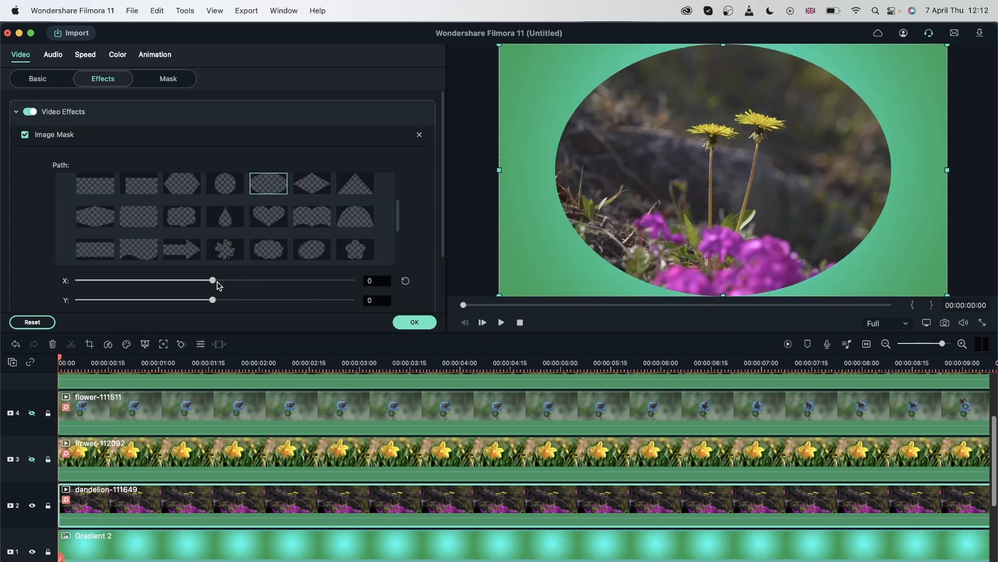
- Try shifting the ellipse mask to X 8, and reset its X position to the default
mouse_move(213, 283)
left_mouse_down()
mouse_move(180, 281)
mouse_move(215, 286)
left_mouse_up()
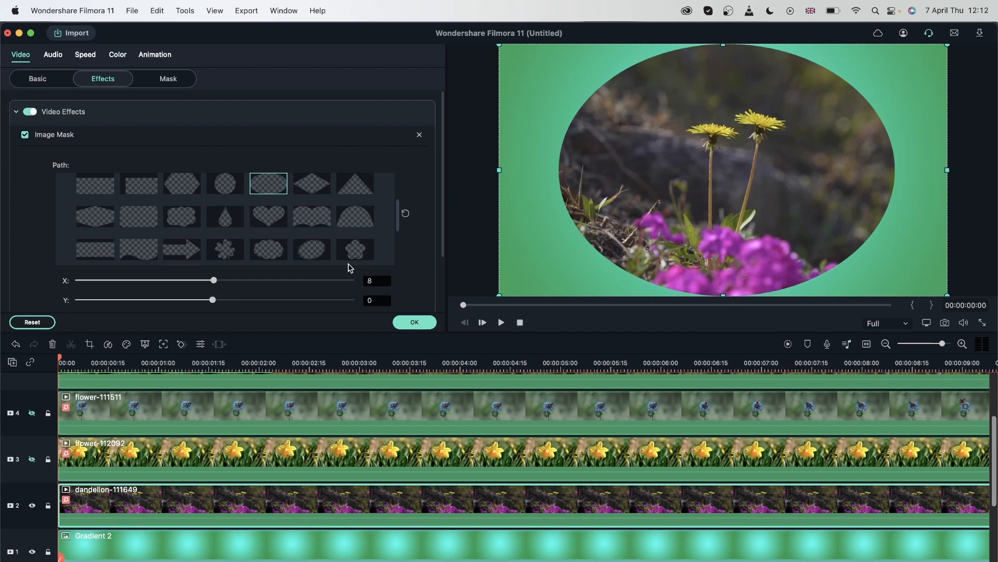
scroll(344, 255, "down", 5)
left_click(406, 281)
scroll(416, 244, "down", 3)
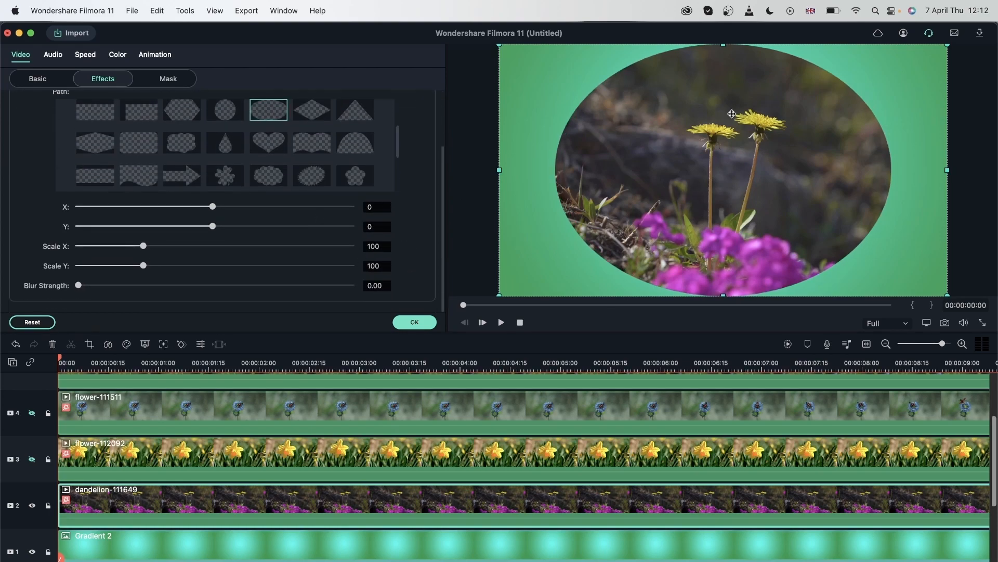
- Scale the dandelion clip's ellipse mask to X 49 and Y 63, shift it to X 34, and apply the changes
left_click_drag(144, 248, 109, 248)
left_click_drag(214, 206, 218, 207)
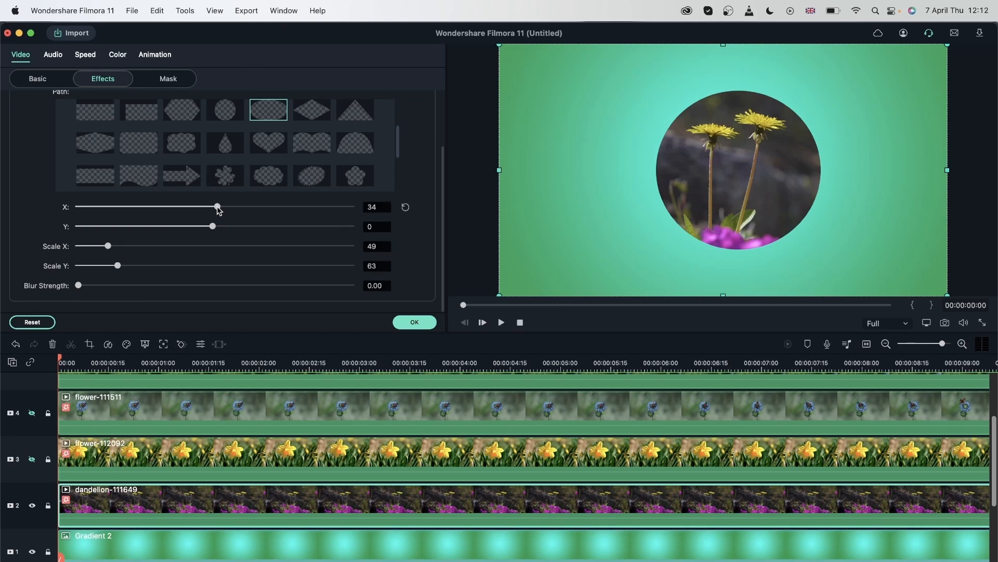
left_click(414, 322)
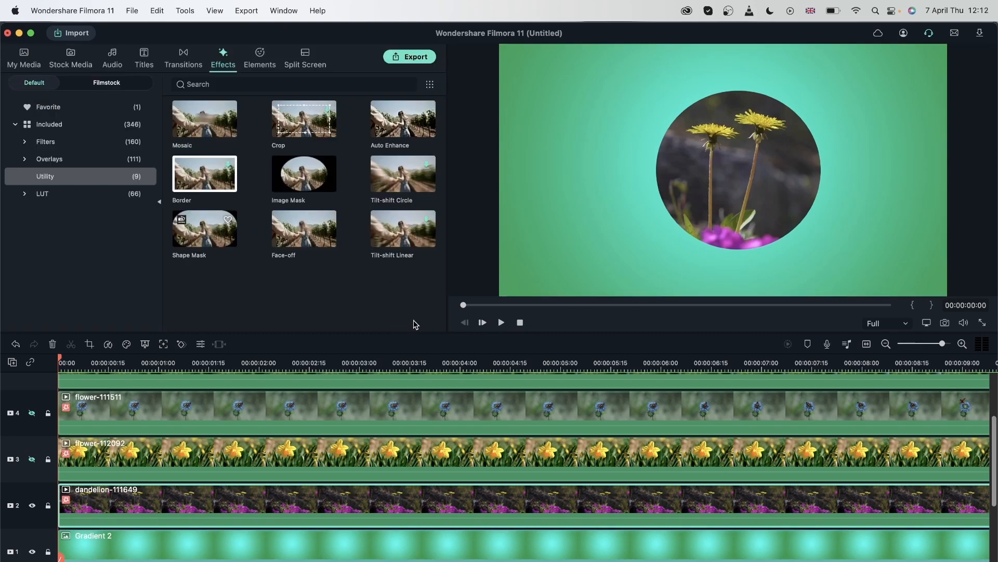
- Unhide track 3 and switch the Image Mask on the daffodil clip flower-112092 to the star shape
left_click(32, 459)
double_click(121, 454)
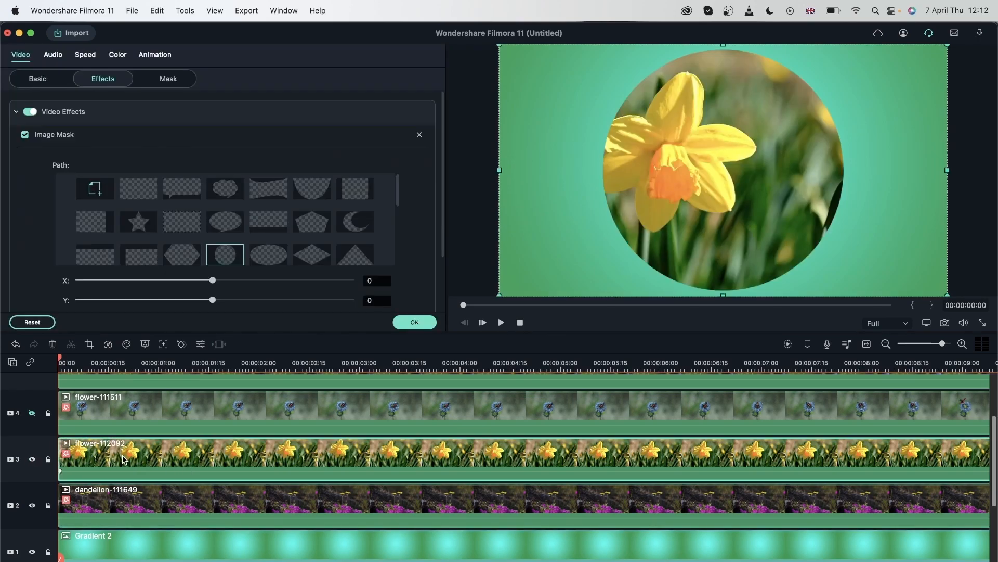
left_click(143, 221)
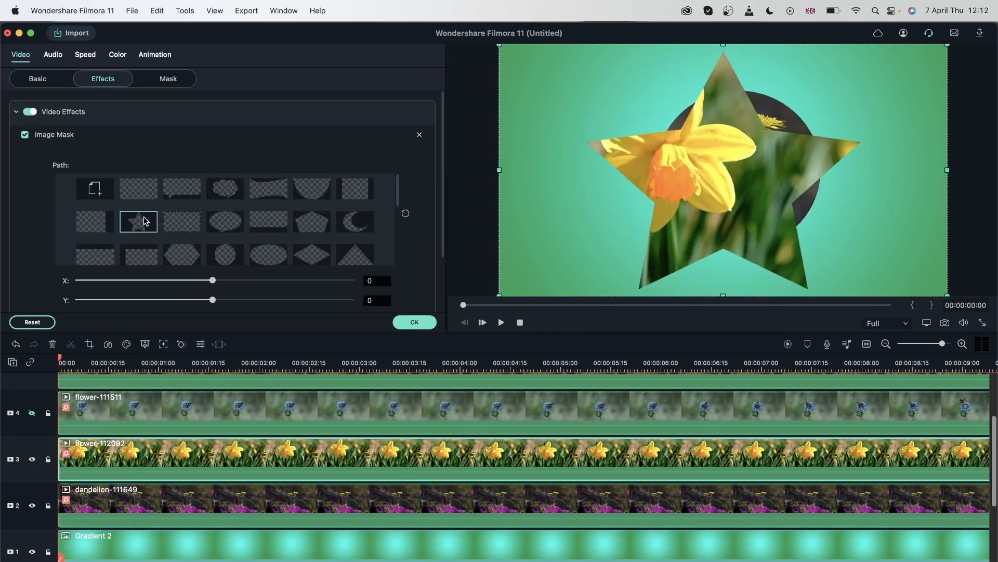
- Scale the daffodil's star mask to X 84 and Y 92, and offset it to X -92, Y 97
scroll(224, 254, "down", 3)
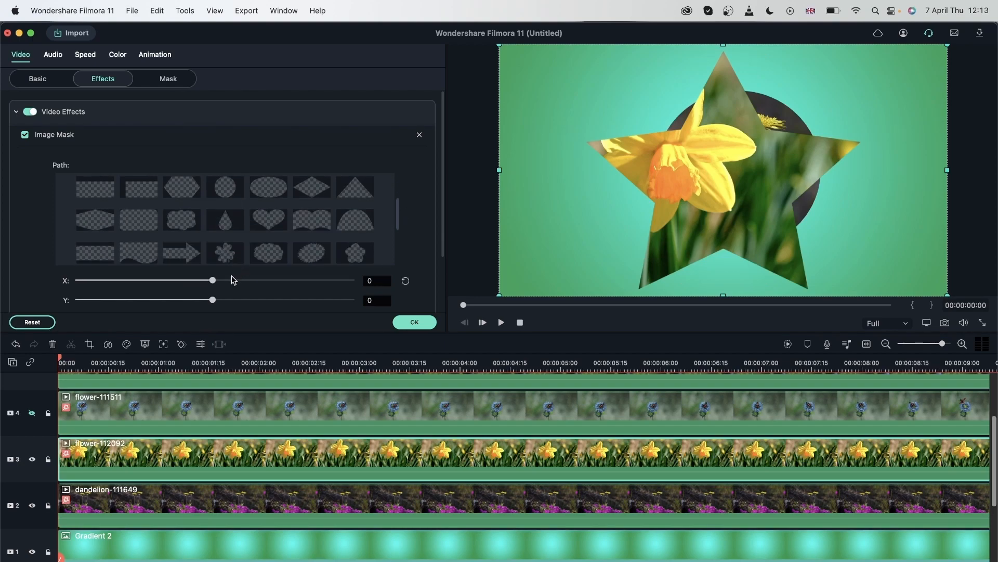
scroll(234, 254, "down", 3)
scroll(419, 248, "down", 3)
left_click_drag(142, 266, 132, 246)
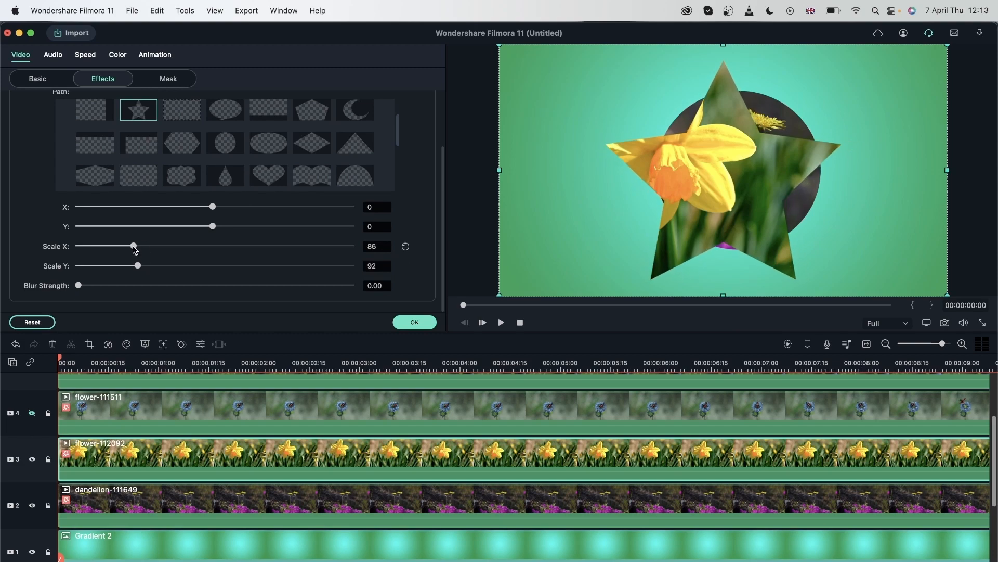
left_click_drag(213, 206, 228, 227)
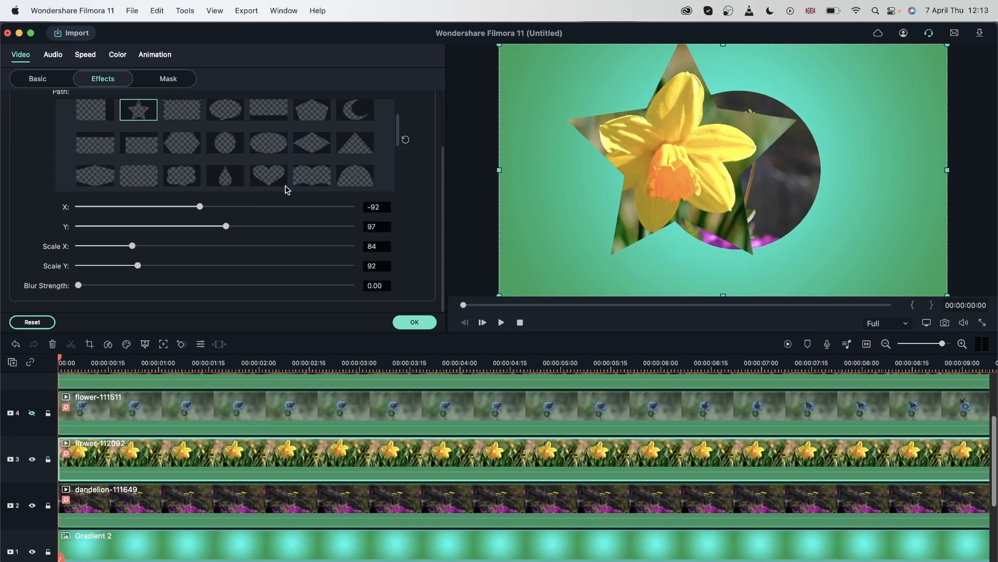
- Change the daffodil clip's mask to the circle and shift the clip down and to the right within the frame
scroll(167, 167, "up", 2)
scroll(109, 181, "up", 3)
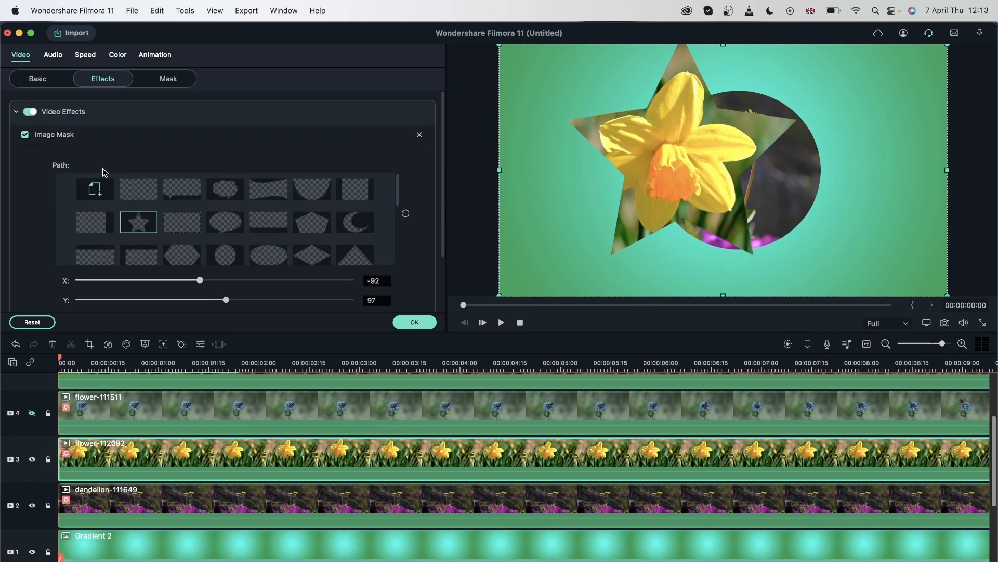
left_click(232, 259)
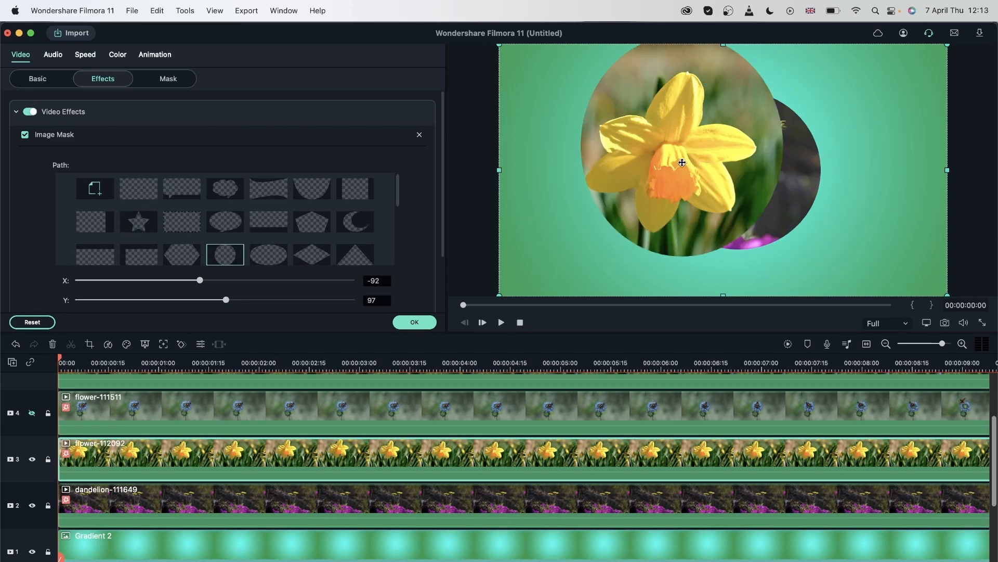
left_click_drag(681, 163, 721, 191)
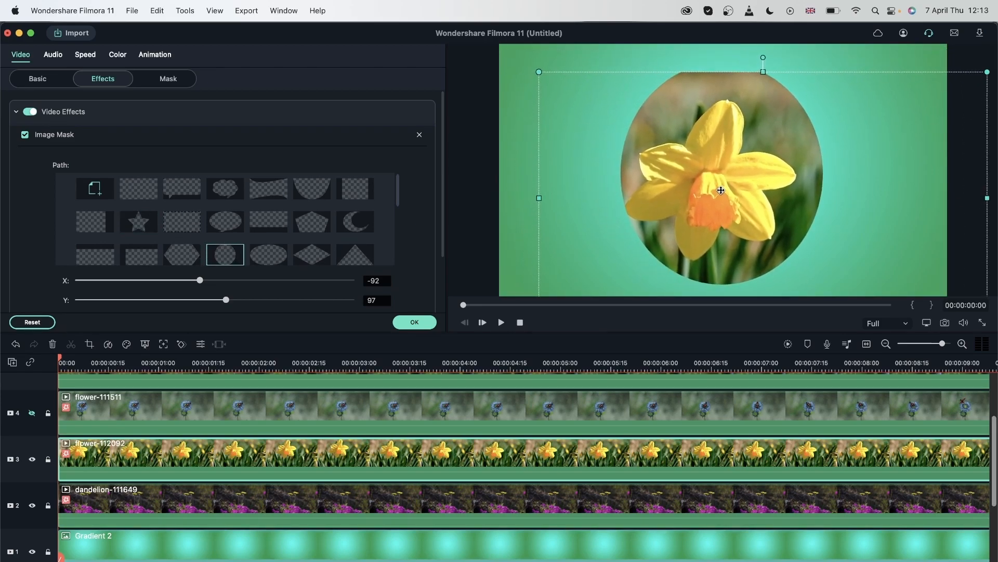
key("super+z")
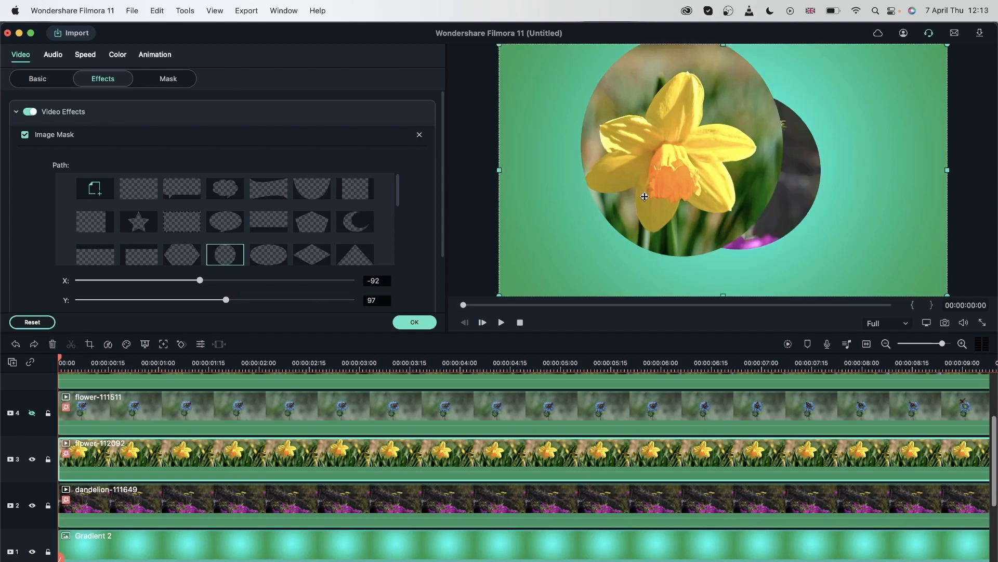
left_click_drag(637, 102, 681, 133)
- Reset the daffodil mask's X offset, then reposition the mask to X -97, Y -9
scroll(210, 249, "down", 3)
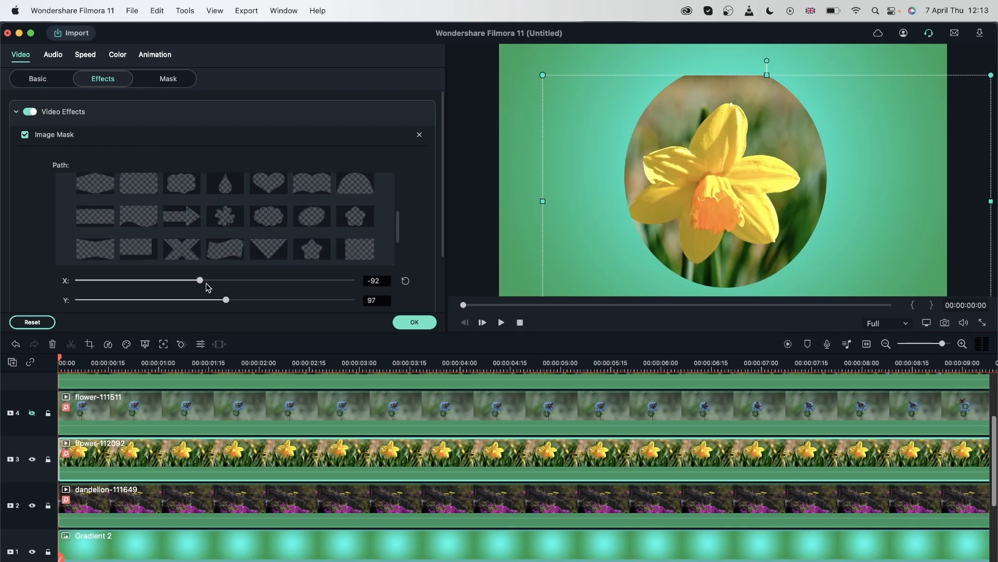
scroll(242, 243, "down", 3)
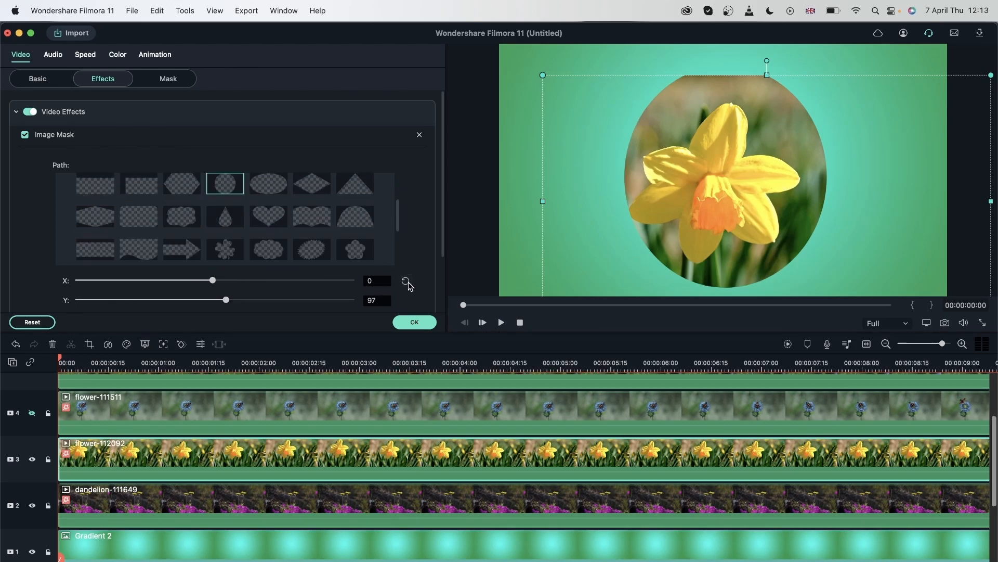
left_click(406, 281)
scroll(301, 270, "up", 3)
left_click_drag(225, 300, 199, 284)
- Shrink the daffodil mask to Scale X 71 and Scale Y 77, and move the clip to the middle of the frame
scroll(156, 276, "down", 3)
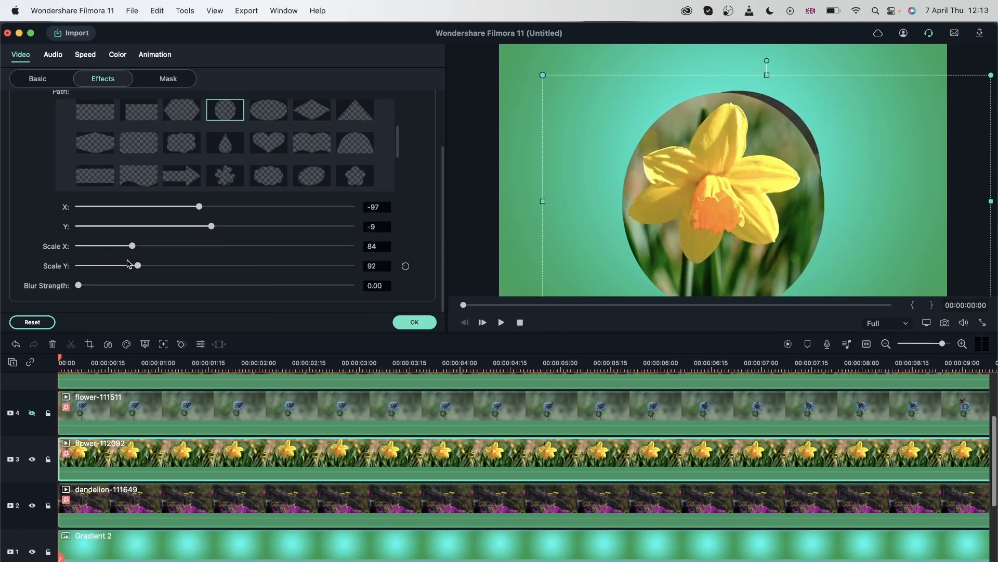
left_click_drag(133, 246, 128, 265)
left_click_drag(125, 246, 123, 246)
left_click_drag(720, 219, 737, 188)
left_click_drag(125, 247, 124, 247)
- Switch the daffodil clip's Image Mask to the rounded cloud shape and apply the changes
left_click(182, 151)
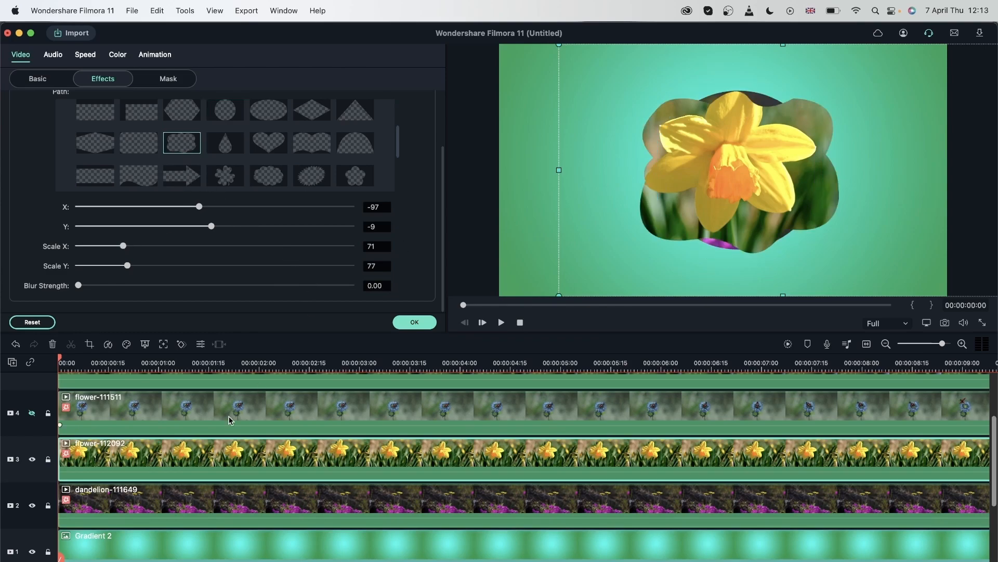
left_click(414, 322)
- Unhide track 4 and choose the crescent moon Image Mask shape for the flower-111511 clip
left_click(251, 416)
scroll(255, 421, "up", 1)
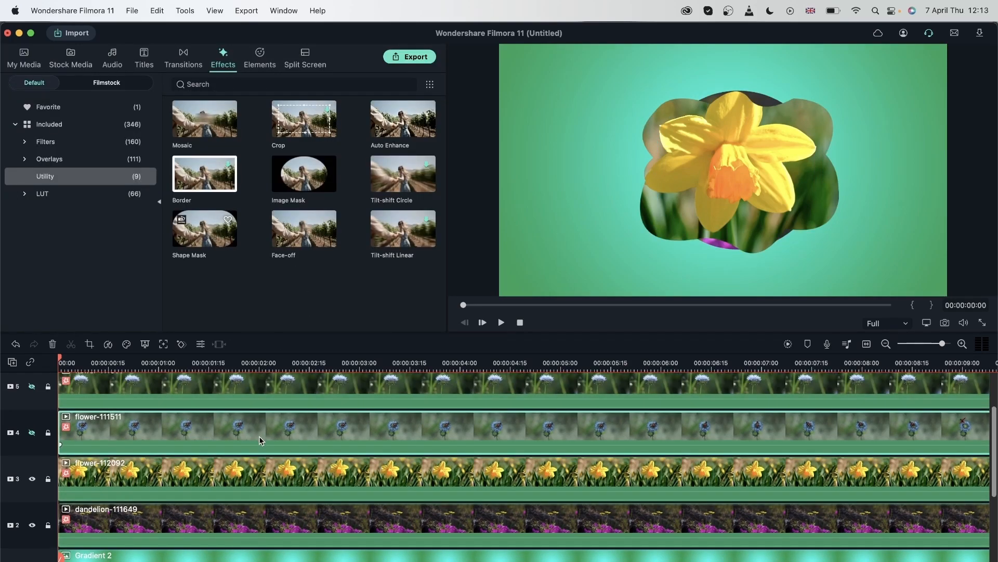
double_click(260, 435)
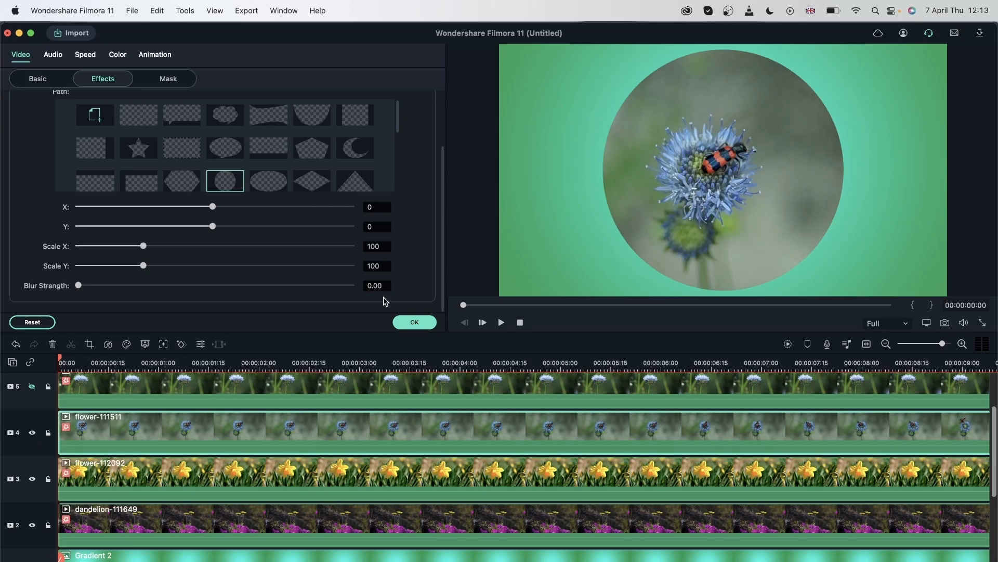
left_click(366, 159)
- Scale the crescent mask to X 73 and Y 70, and offset it to X 124, Y 1
left_click_drag(213, 206, 235, 207)
left_click_drag(143, 246, 123, 265)
mouse_move(235, 207)
left_mouse_down()
mouse_move(211, 208)
mouse_move(230, 207)
left_mouse_up()
left_click(213, 227)
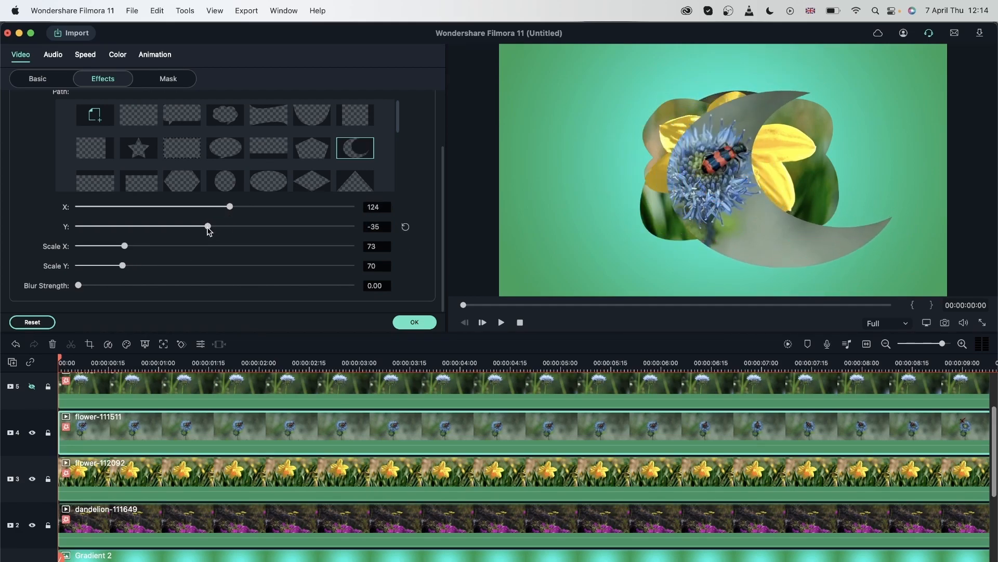
- Change the flower-111511 mask to the diamond at X -22 and move the clip to the middle of the frame
left_click(316, 187)
left_click_drag(230, 207, 211, 207)
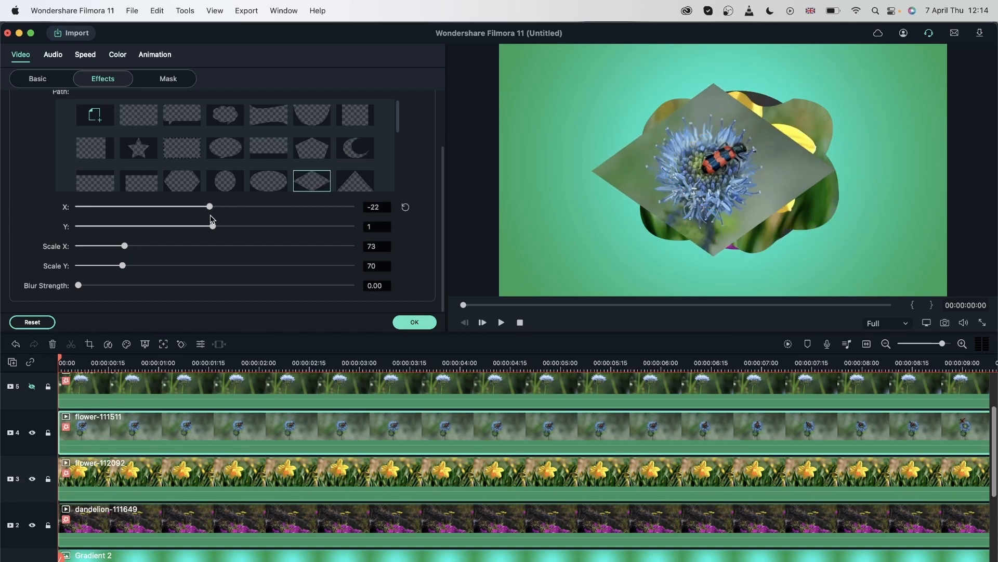
left_click(717, 216)
left_click_drag(717, 216, 740, 215)
- Unhide track 5 and open the effect settings of the flower-111514 clip
scroll(332, 406, "up", 2)
left_click(332, 407)
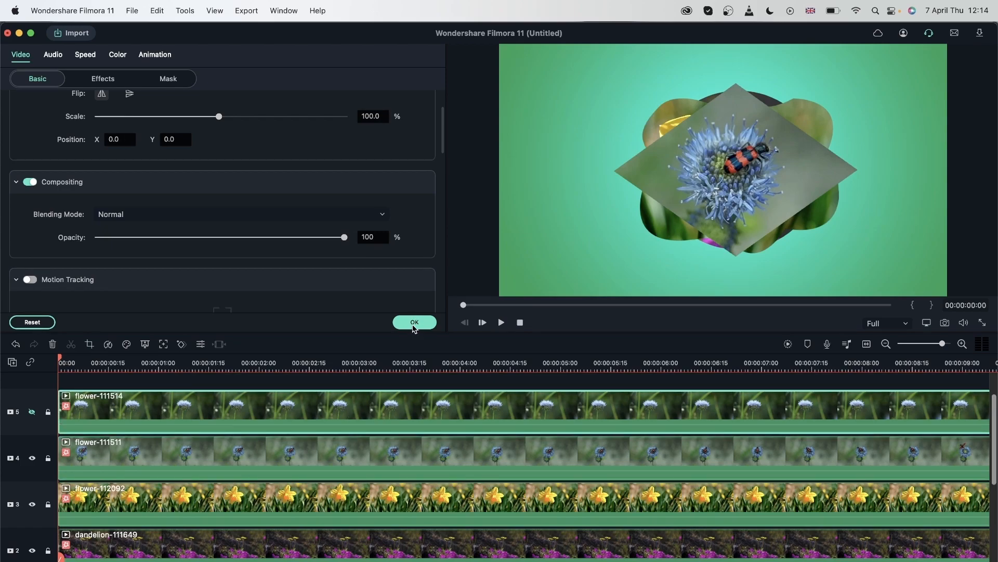
left_click(33, 413)
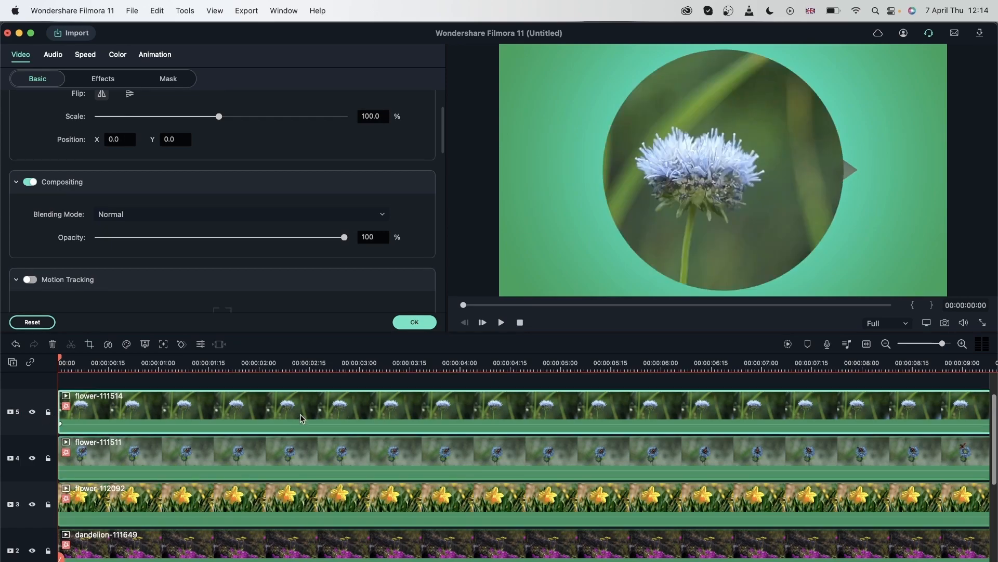
left_click(103, 78)
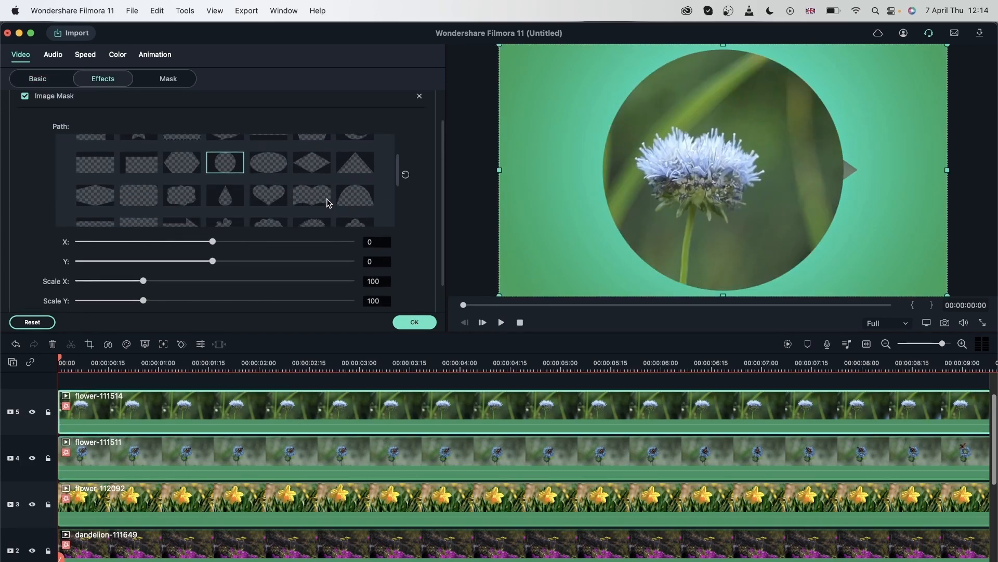
- Give the flower-111514 clip the clover-shaped Image Mask at X -71, and apply it with the clip centred in the frame
scroll(329, 203, "down", 2)
left_click(225, 210)
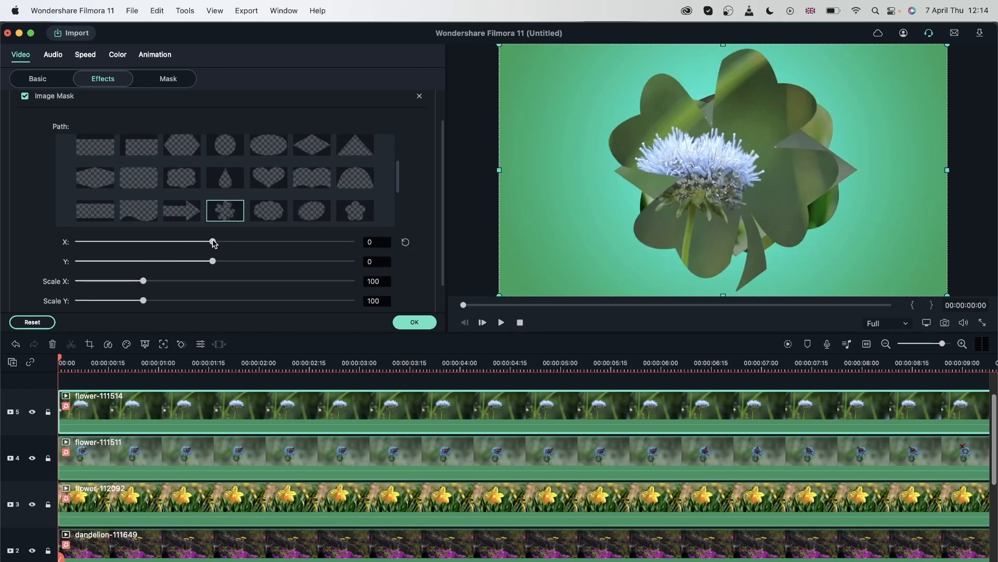
left_click_drag(214, 242, 203, 242)
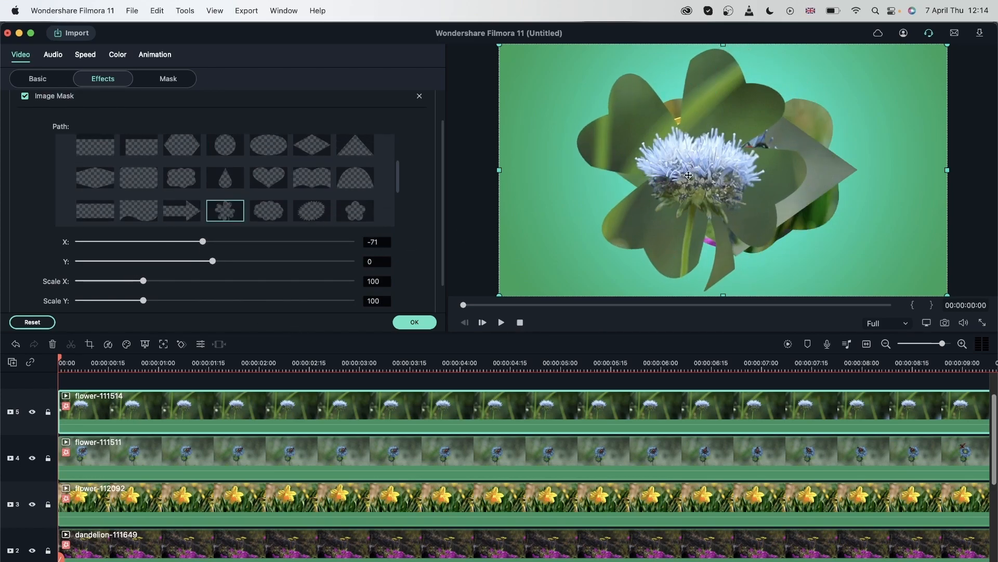
left_click(428, 323)
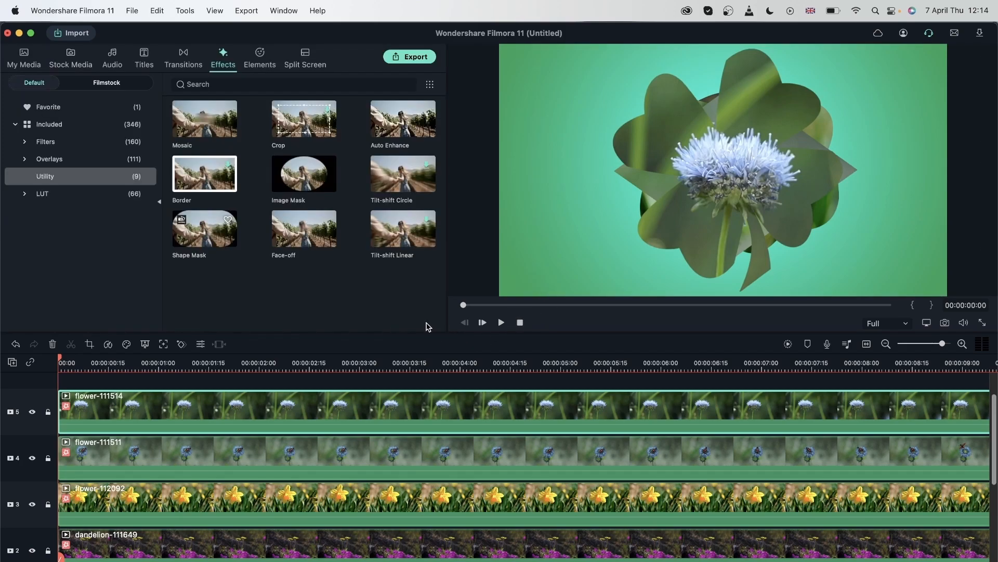
- Hide tracks 2, 3 and 4 so only the clover-masked flower-111514 clip shows over the gradient
scroll(34, 520, "down", 1)
left_click(32, 527)
left_click(32, 481)
left_click(32, 435)
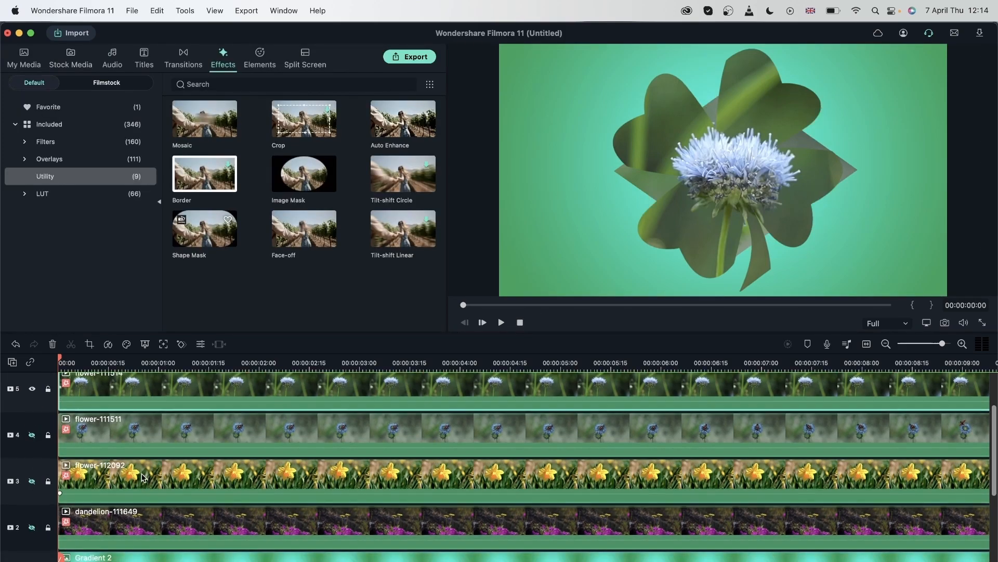
scroll(145, 478, "down", 5)
scroll(48, 437, "up", 5)
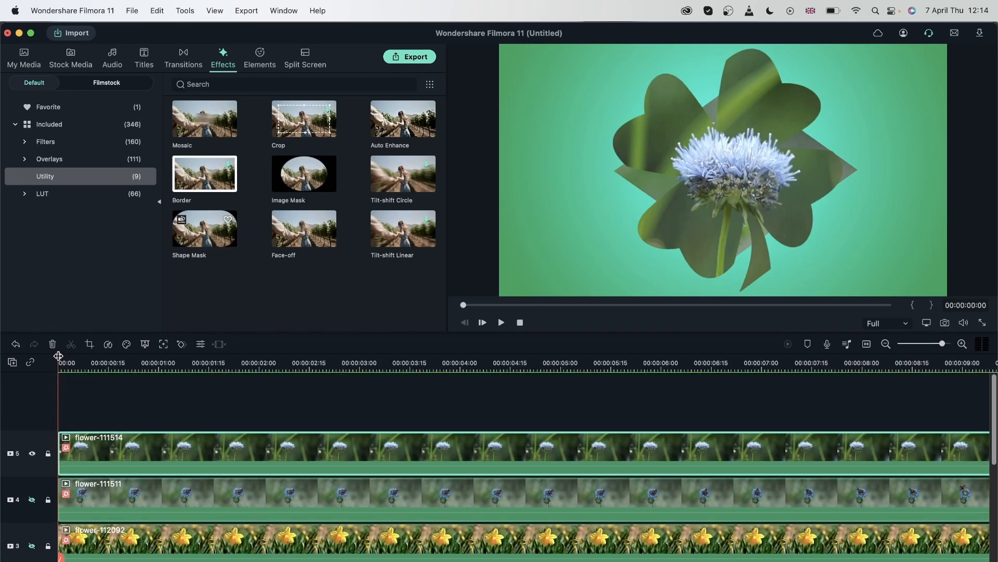
scroll(136, 456, "down", 3)
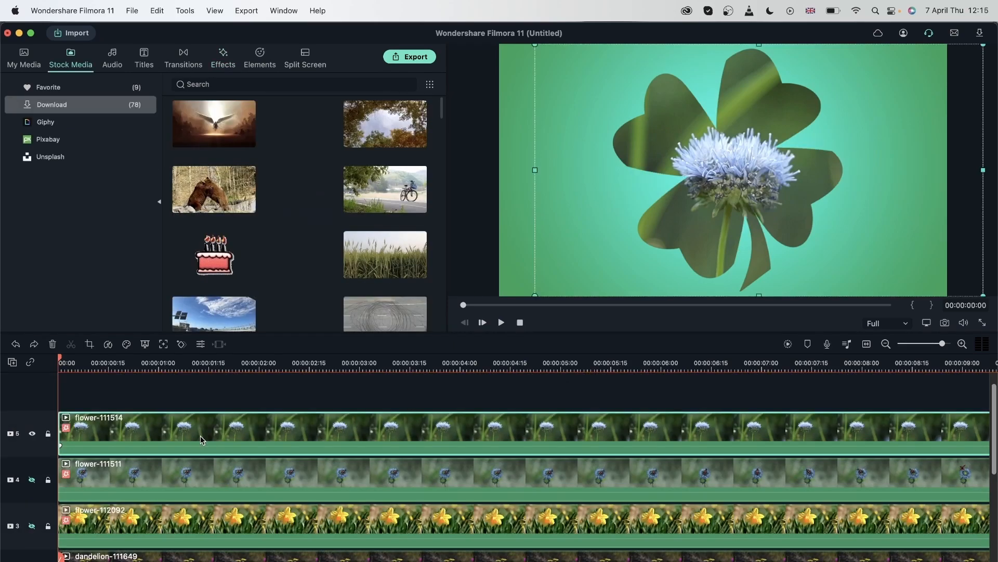
- Add the Fade transition to the start of the flower clips on tracks 5, 4, 3 and 2
double_click(202, 440)
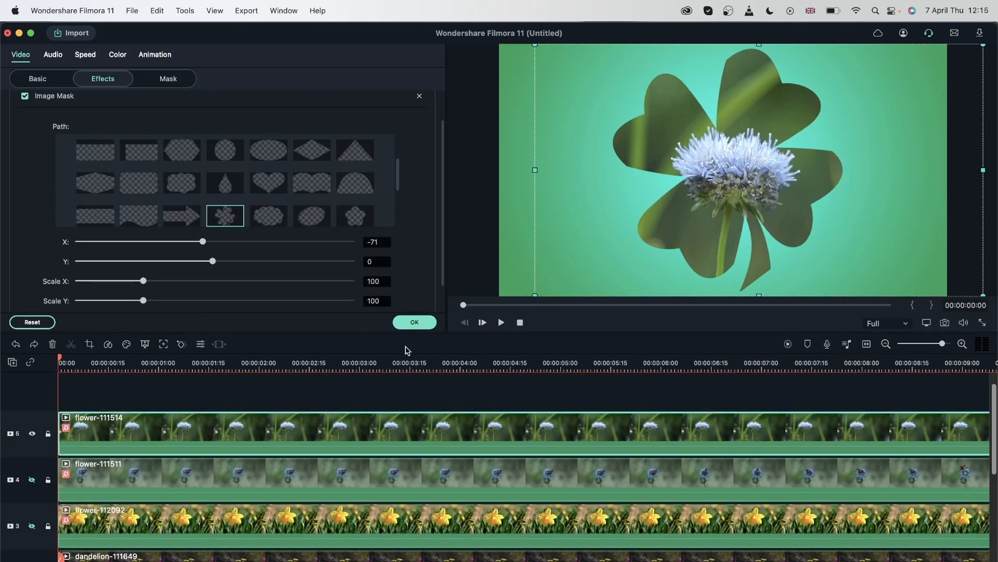
left_click(415, 322)
left_click(183, 71)
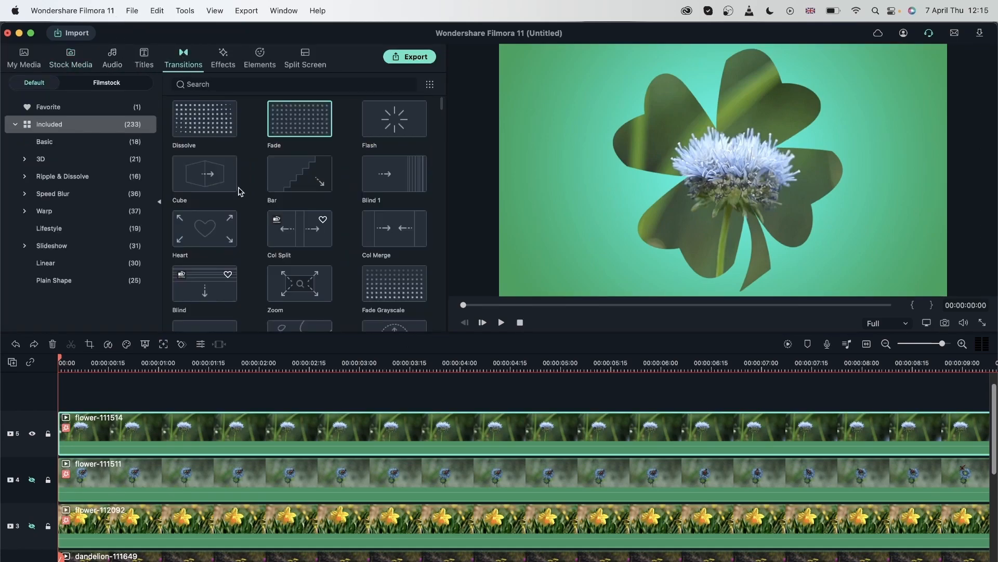
left_click_drag(294, 124, 89, 435)
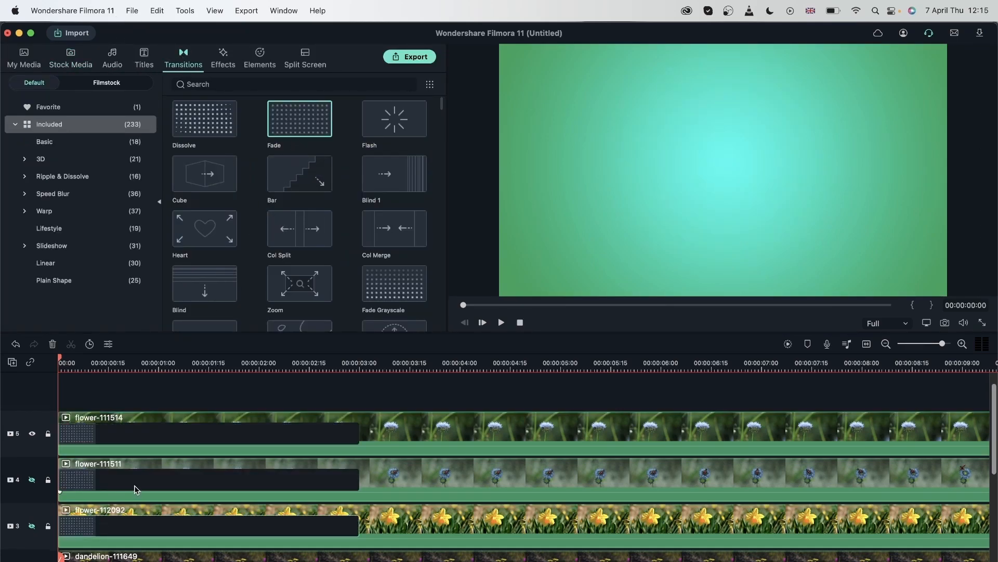
scroll(136, 485, "down", 3)
left_click_drag(299, 120, 60, 482)
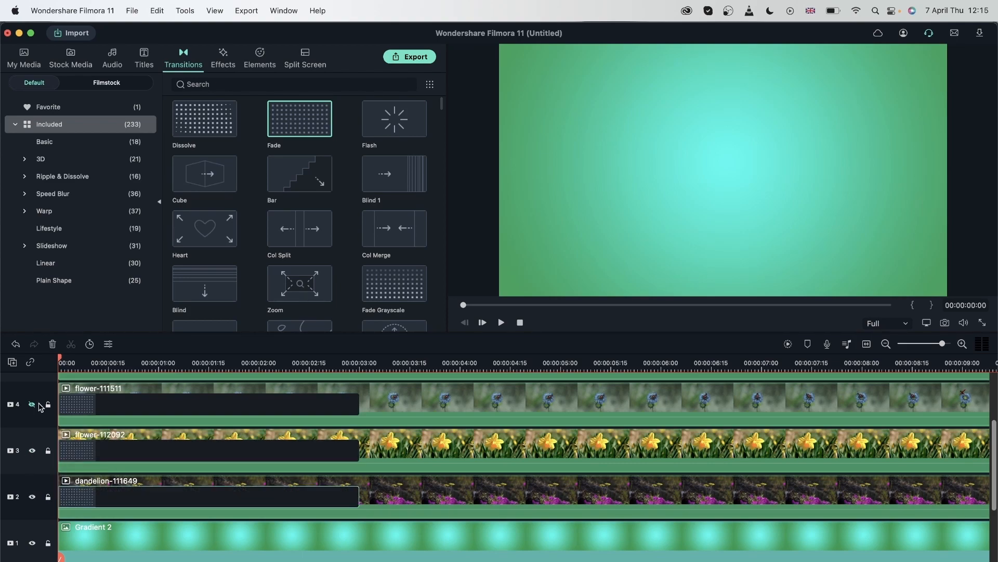
- Move the daffodil clip flower-112092 on track 3 so it starts about 1.4 seconds into the timeline
scroll(91, 411, "up", 2)
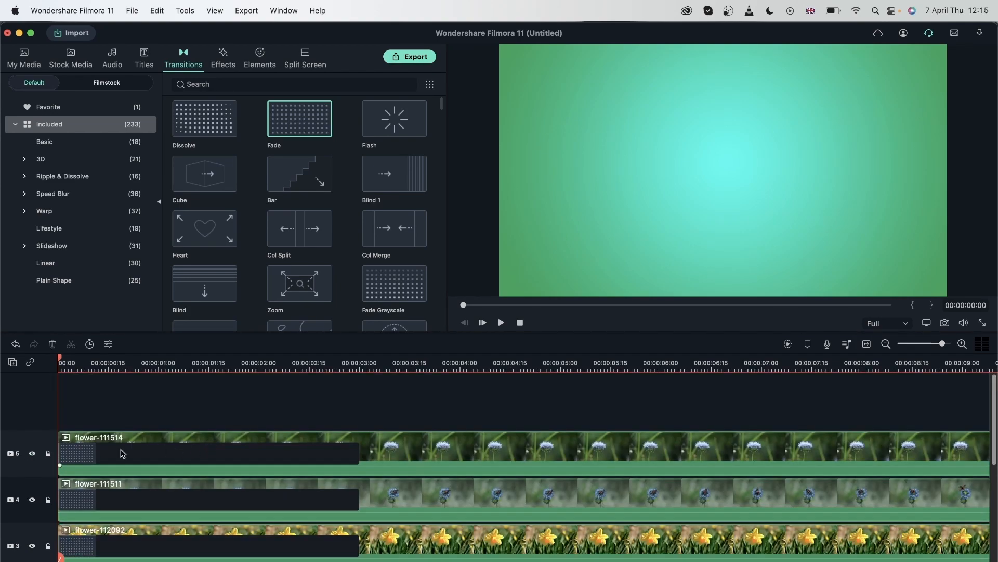
scroll(266, 455, "down", 2)
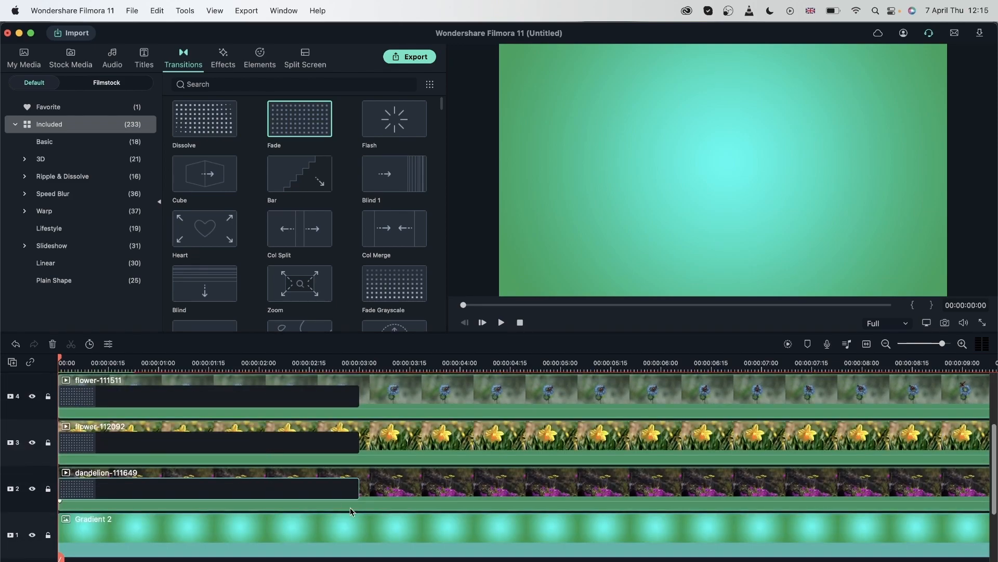
left_click_drag(406, 442, 543, 440)
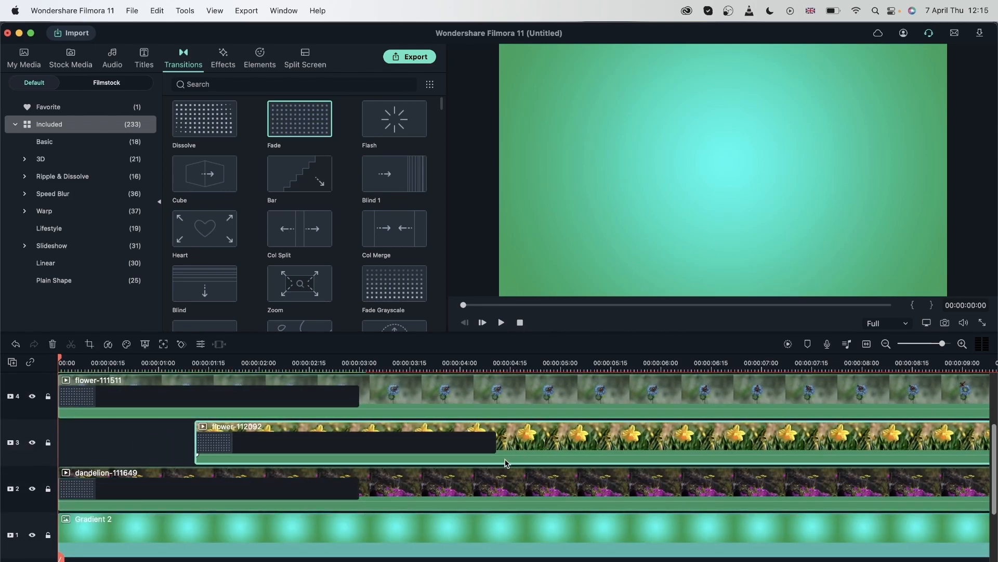
- Move the flower-111511 clip on track 4 to start at about 3.6 seconds and the flower-111514 clip on track 5 at about 5.5 seconds
scroll(497, 457, "up", 1)
left_click_drag(391, 442, 757, 445)
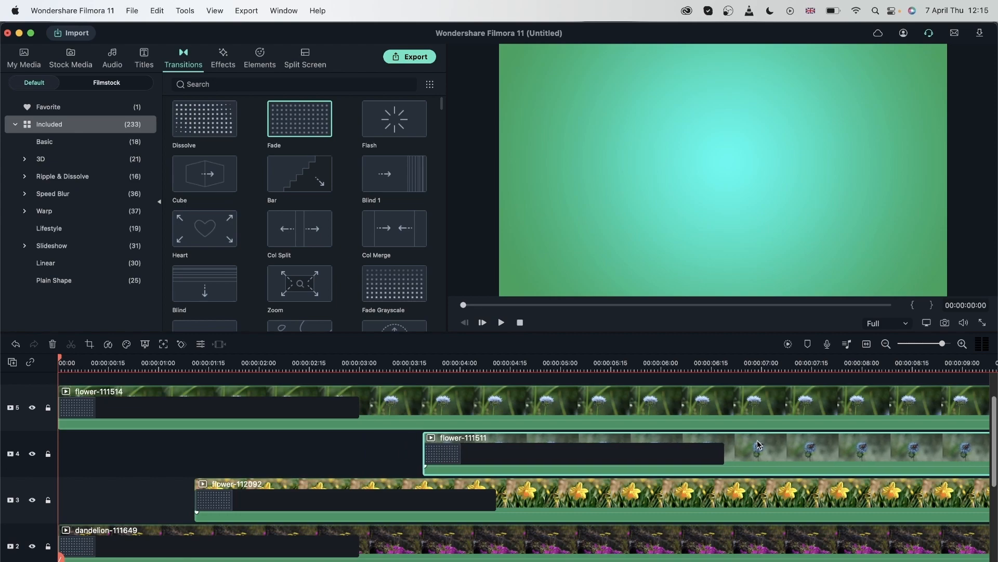
left_click_drag(440, 398, 987, 402)
scroll(632, 441, "down", 1)
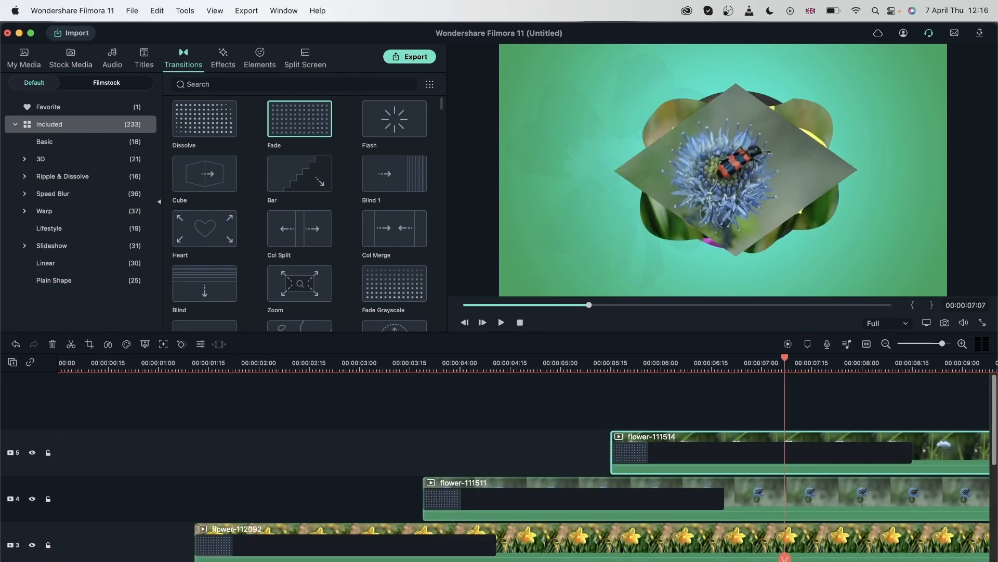
- At 00:00:10:06, shrink the clover-masked flower-111514 clip to 59.5% scale and place it in the upper-left area of the frame
scroll(520, 447, "right", 5)
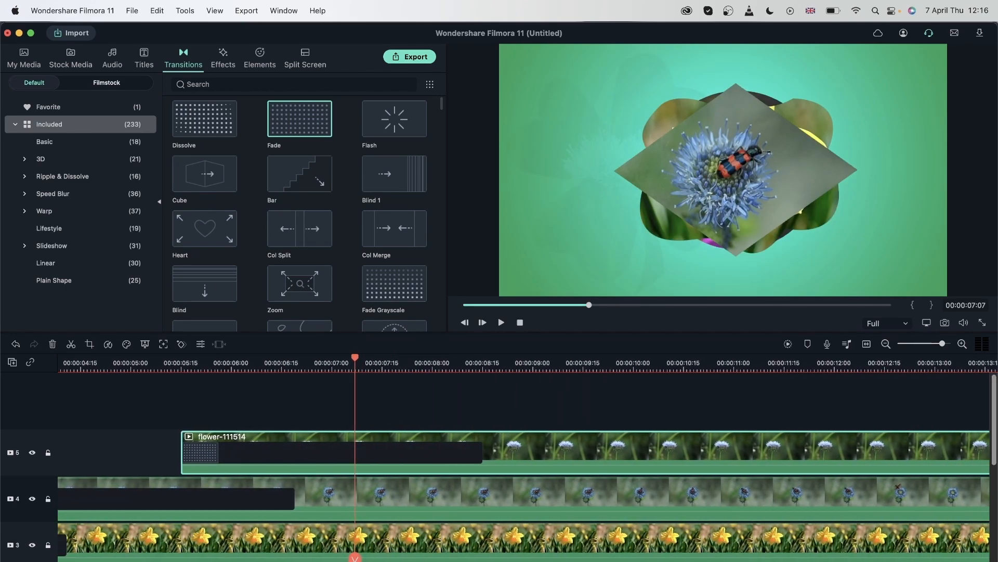
left_click(649, 371)
double_click(652, 168)
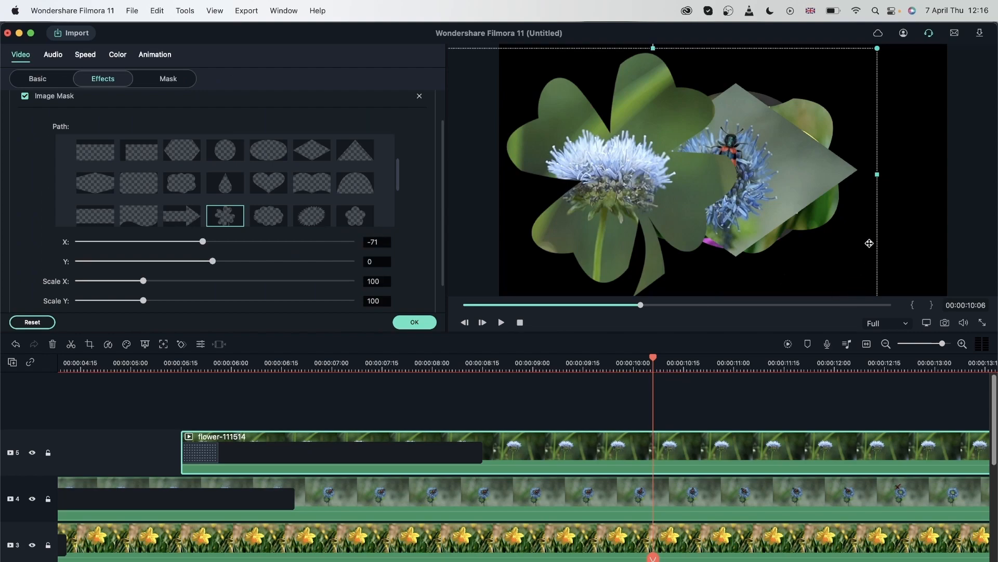
left_click_drag(652, 168, 655, 132)
left_click_drag(880, 226, 698, 123)
left_click_drag(577, 85, 626, 156)
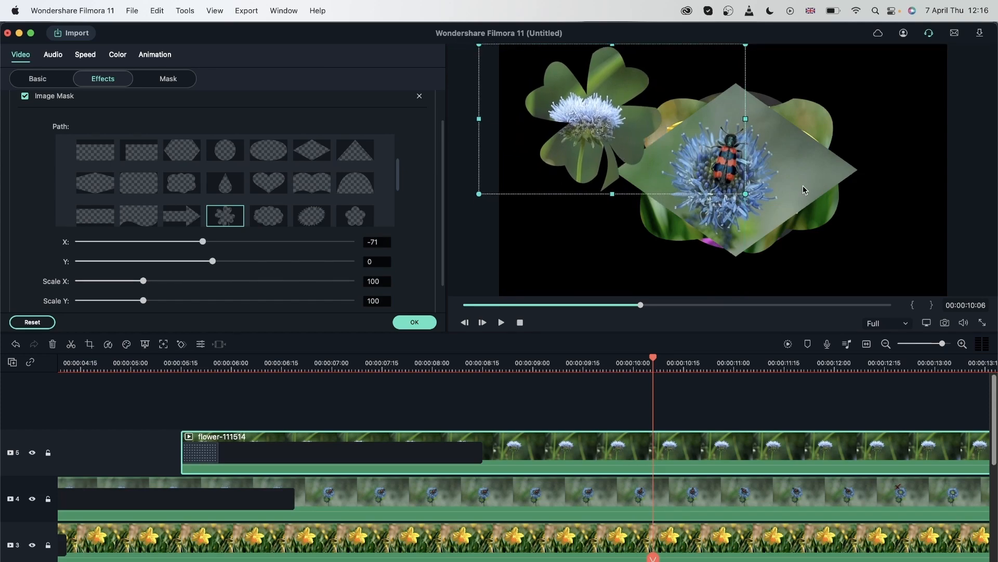
- Scale the diamond-masked flower-111511 clip to 63.9% and place it in the upper-right area of the frame at X 1029.3, Y 389.7
left_click(804, 189)
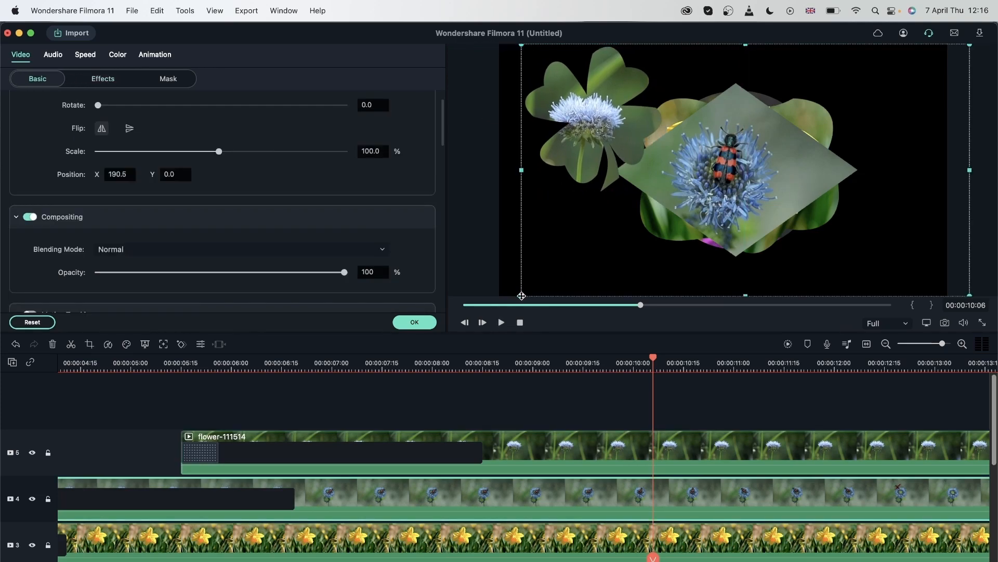
left_click_drag(522, 295, 721, 191)
left_click_drag(846, 110, 863, 110)
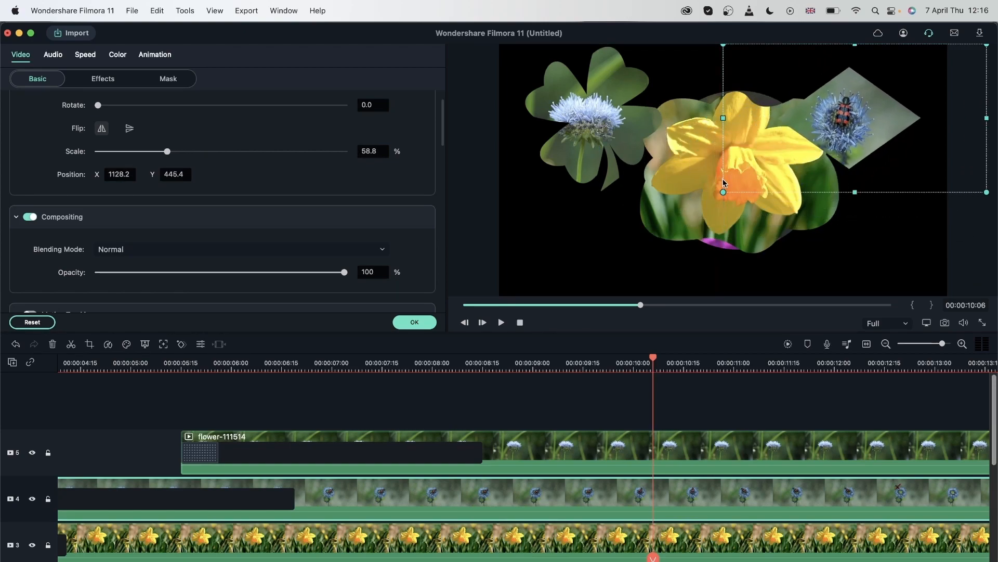
left_click_drag(725, 190, 700, 205)
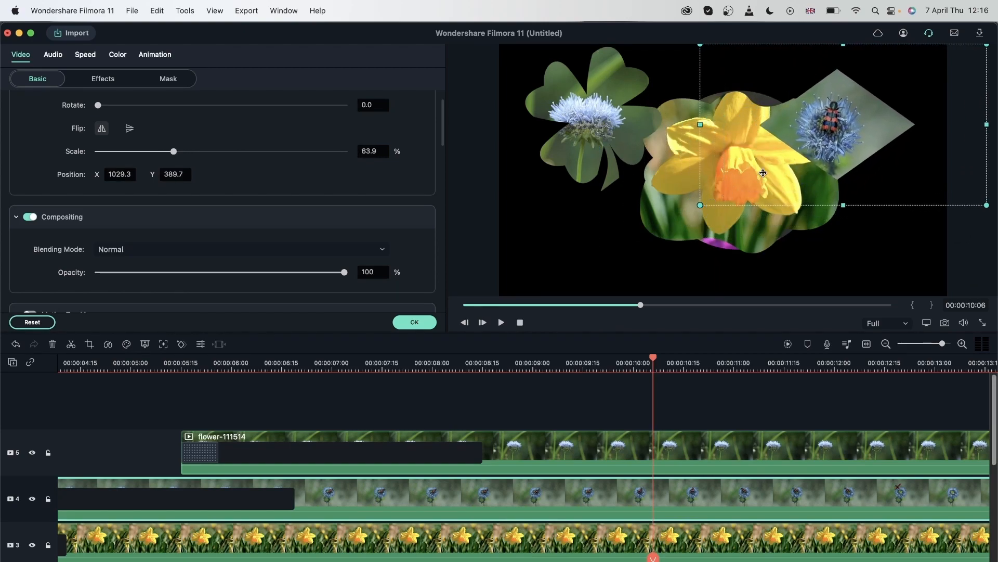
- Scale the daffodil clip to 73.1% and place it in the frame's lower-left area at X -754.9, Y -644.5
left_click(674, 217)
left_click_drag(559, 297, 691, 217)
left_click_drag(639, 273, 594, 144)
- Move the diamond-masked clip to the frame's upper-left area and position the clover-masked clip at X -852.0, Y 437.9
left_click(864, 136)
left_click_drag(863, 137, 656, 235)
mouse_move(694, 88)
left_mouse_down()
mouse_move(879, 91)
mouse_move(696, 91)
left_mouse_up()
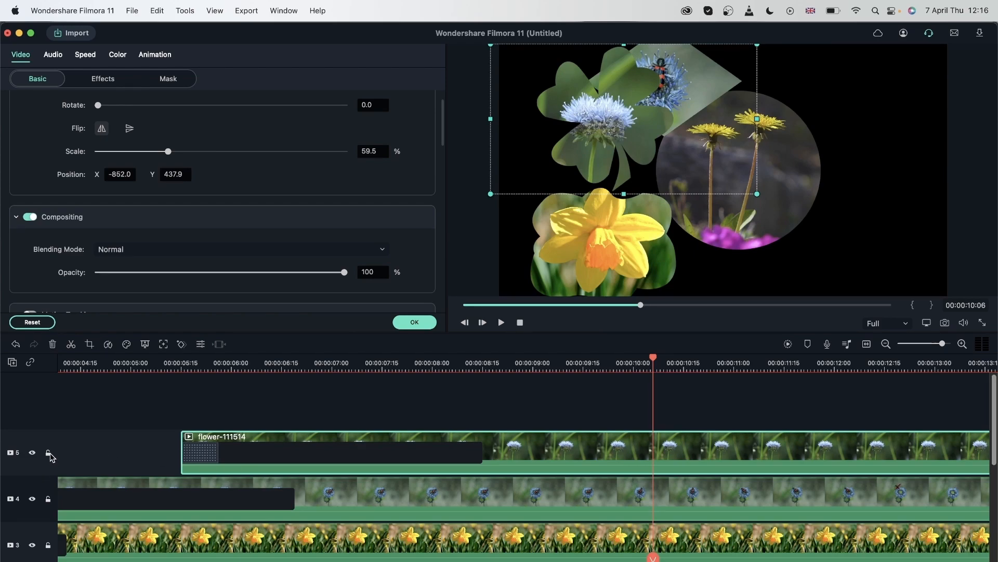
- Lock track 5, then move the daffodil clip to the frame's upper-right area at X 1296.2, Y 501.0 and scale it to 68.6%
left_click(49, 453)
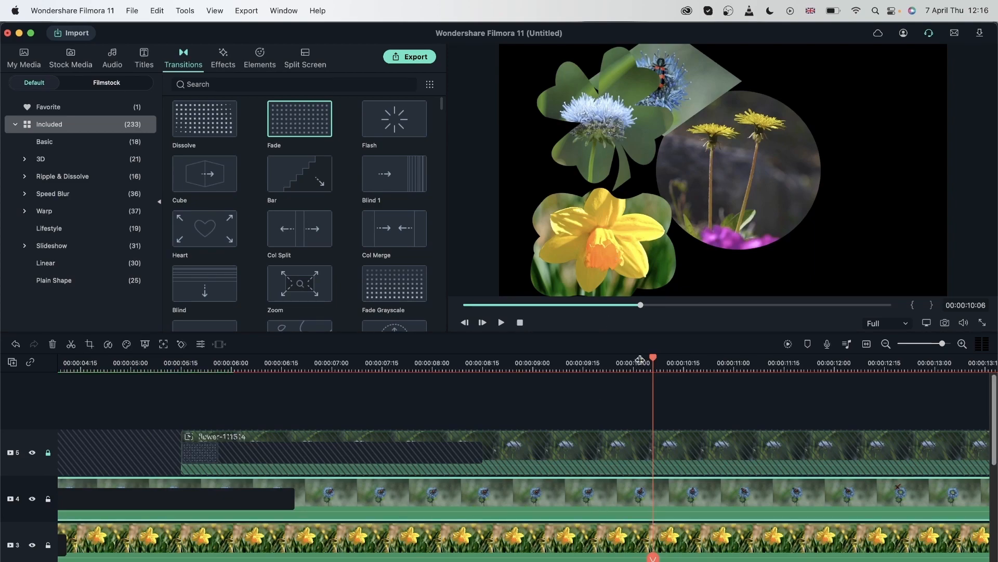
left_click(600, 254)
double_click(604, 255)
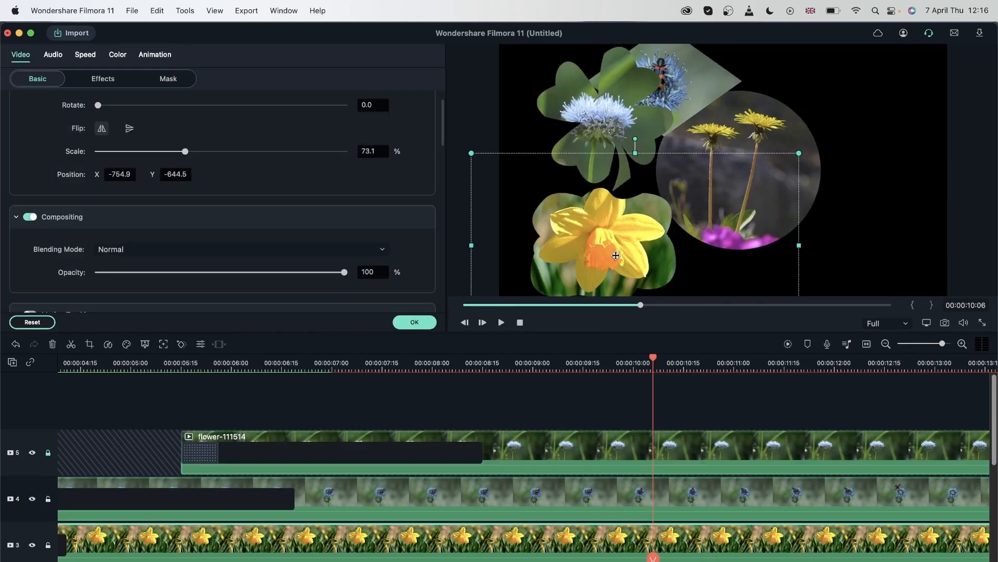
left_click_drag(612, 259, 851, 126)
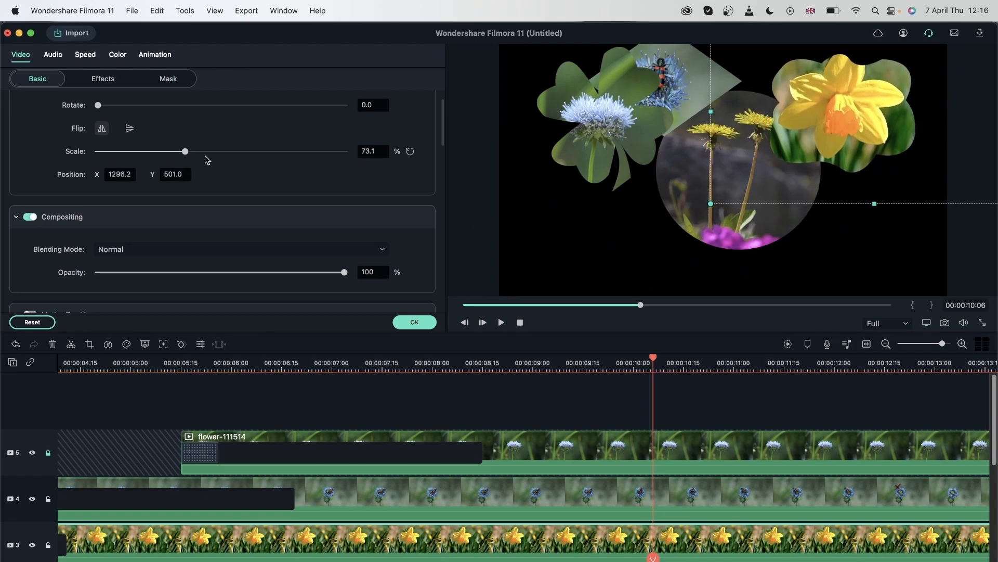
left_click_drag(185, 151, 180, 151)
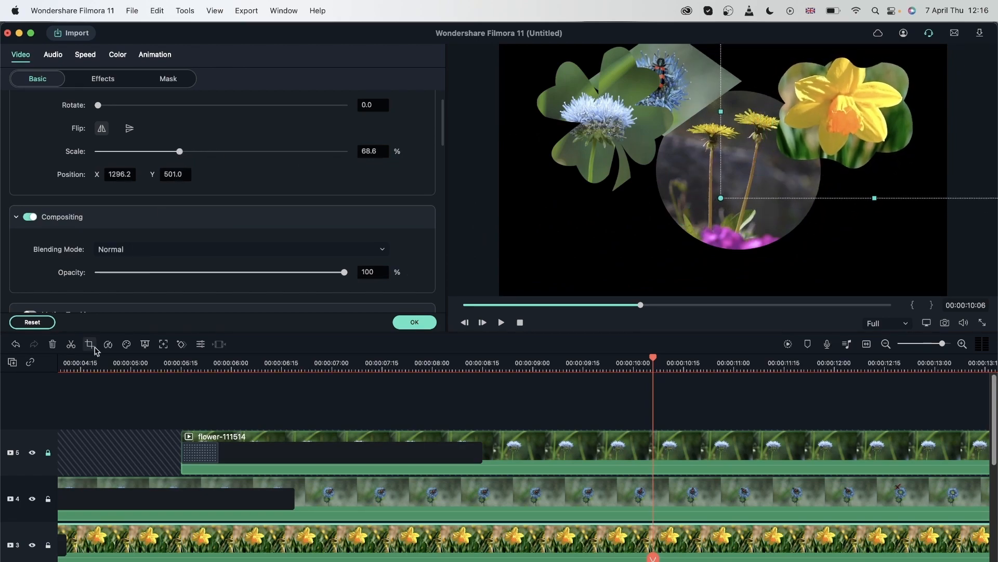
- Lock track 3 and scale the circle-masked dandelion clip to 70.9%
left_click(49, 546)
double_click(724, 182)
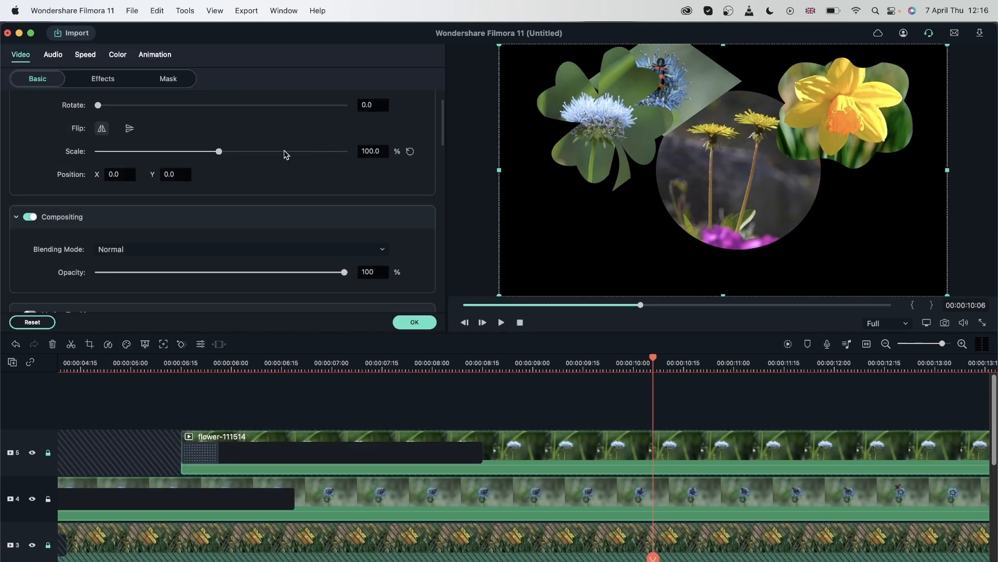
left_click_drag(219, 151, 182, 151)
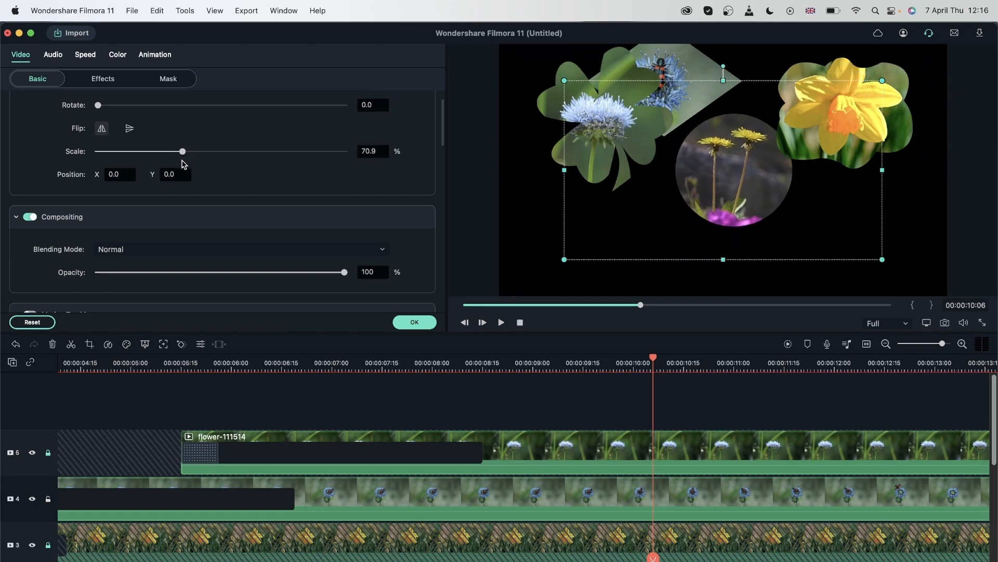
- Move the diamond-masked clip to the frame's lower-right area at X 1140.6, Y -523.3 and lock track 4
left_click_drag(733, 159, 716, 186)
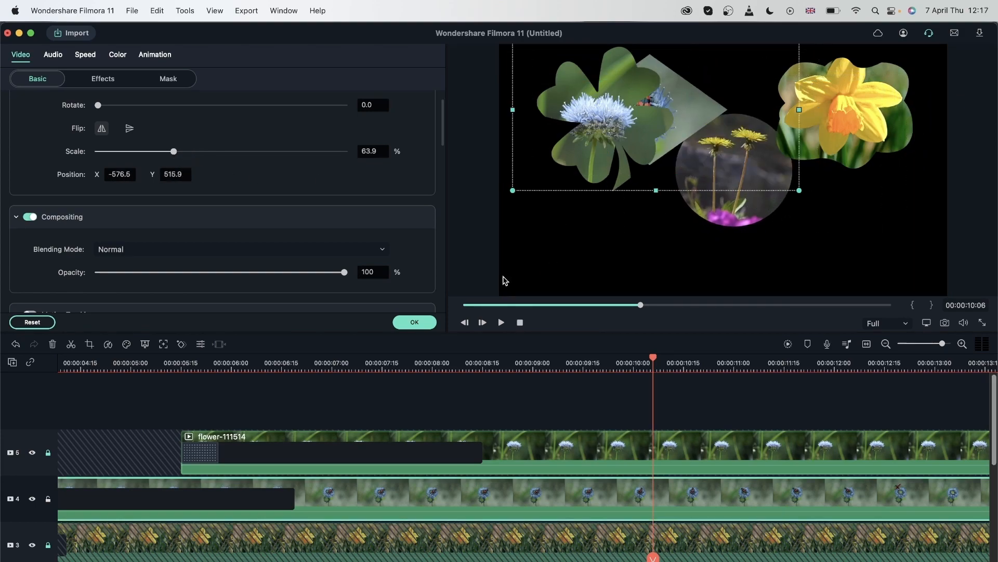
left_click_drag(703, 151, 893, 235)
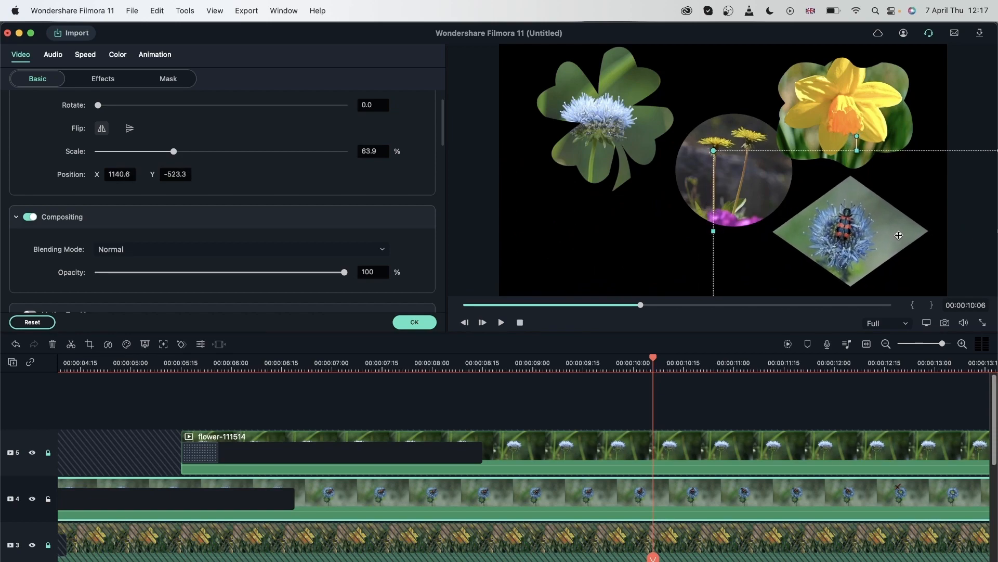
left_click(47, 499)
- Place the circle-masked dandelion clip in the frame's lower-left area at X -1115.9, Y -561.6 and scale it to 56.8%
mouse_move(743, 165)
left_mouse_down()
mouse_move(667, 223)
mouse_move(618, 237)
left_mouse_up()
left_click_drag(182, 151, 166, 158)
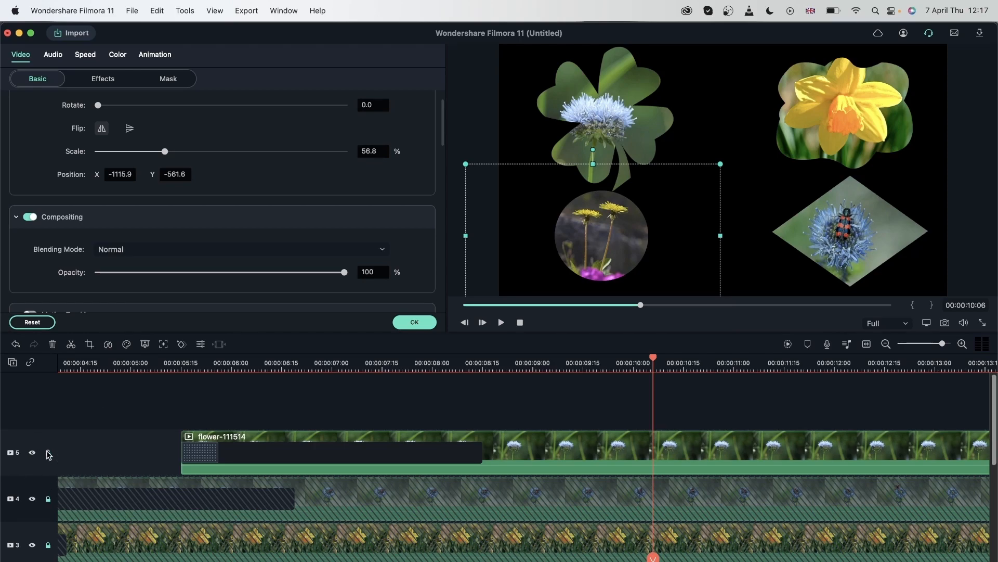
- Scale the clover-masked flower-111514 clip to 53.0% and lock track 5
left_click(536, 458)
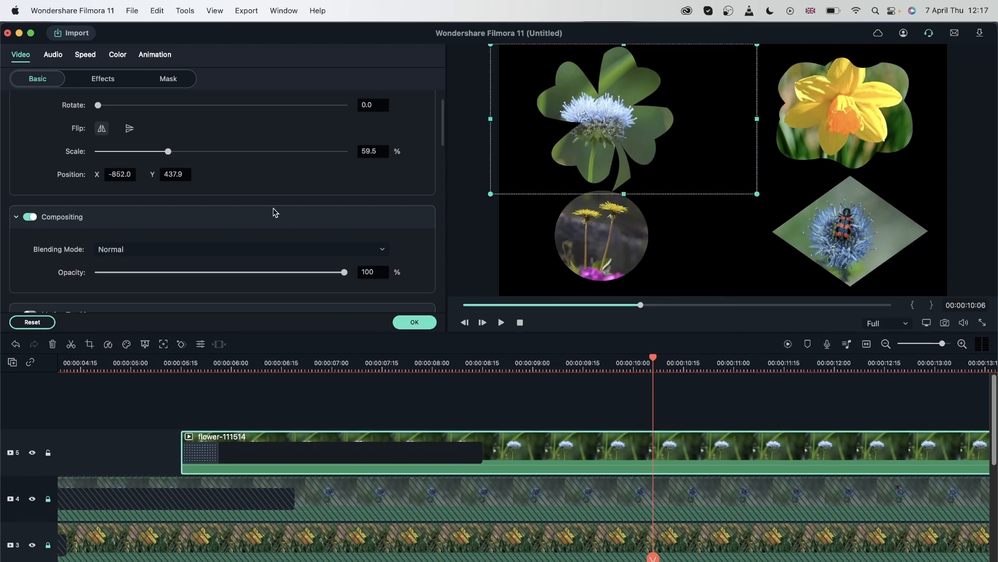
left_click_drag(168, 152, 160, 151)
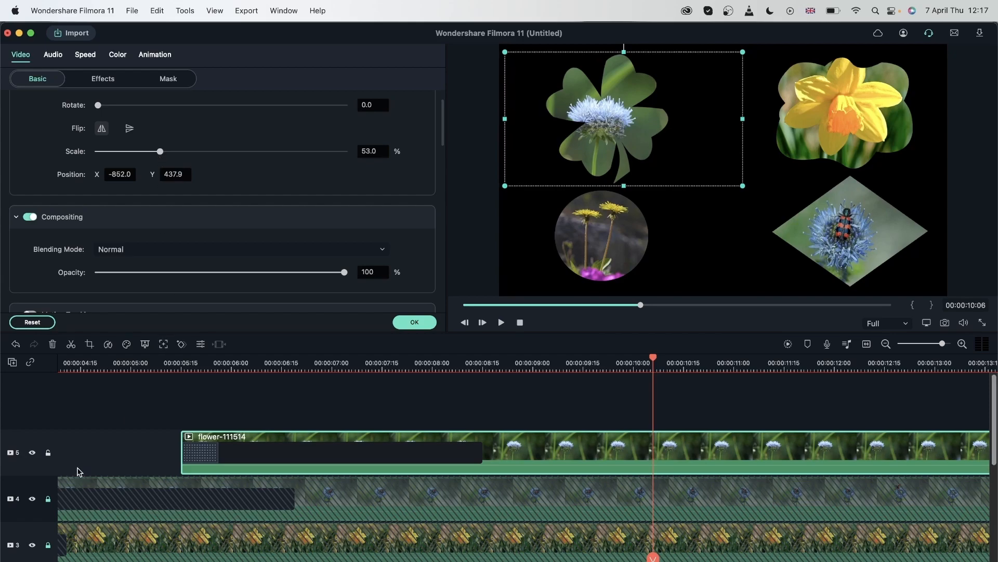
left_click(94, 455)
- Extend the end of the Gradient 2 background clip on track 1 to about 13.5 seconds
scroll(292, 457, "down", 5)
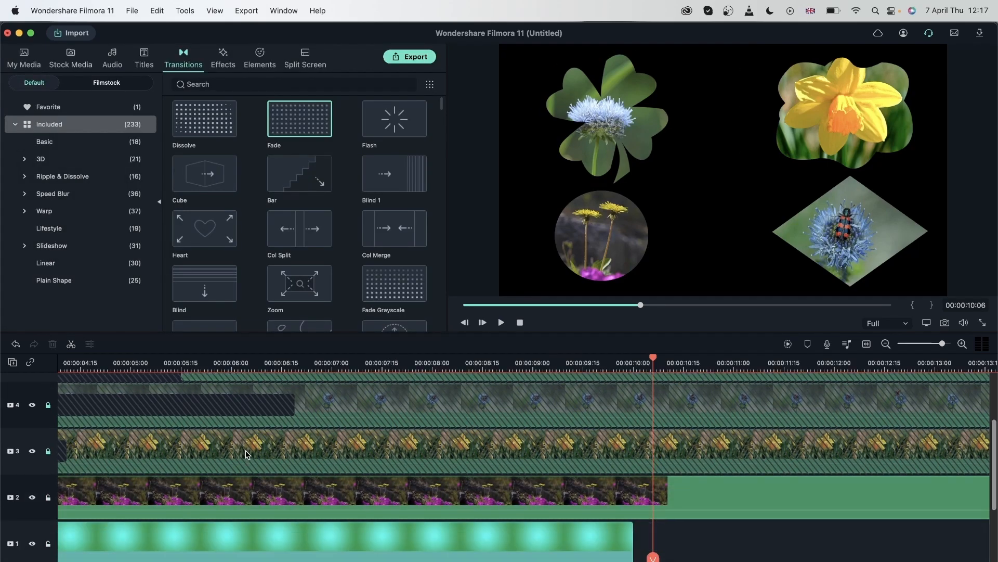
left_click(546, 442)
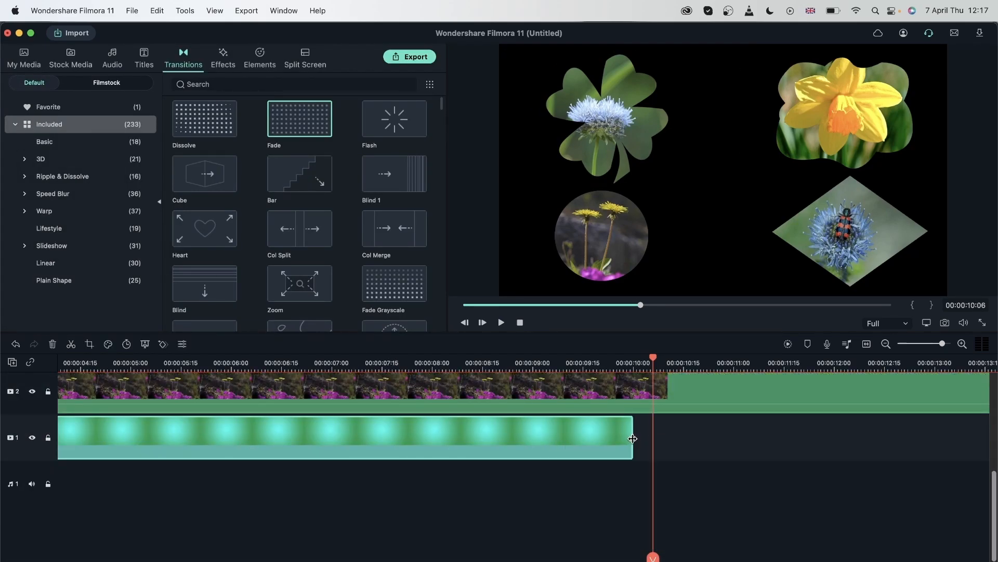
left_click_drag(633, 439, 981, 439)
- Return the playhead to the start of the timeline and play the masked flower sequence
left_click_drag(650, 358, 3, 417)
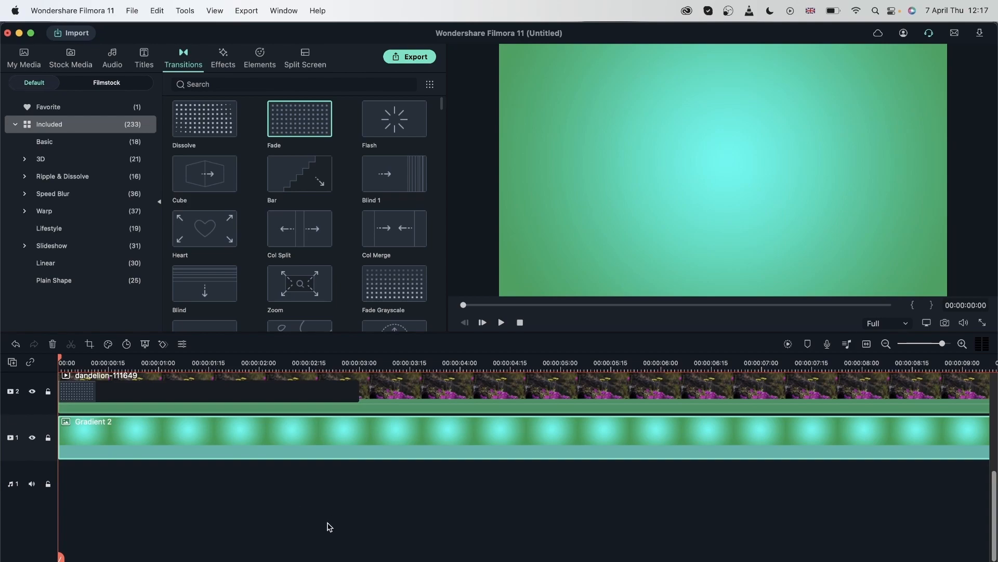
scroll(329, 526, "up", 5)
key("space")
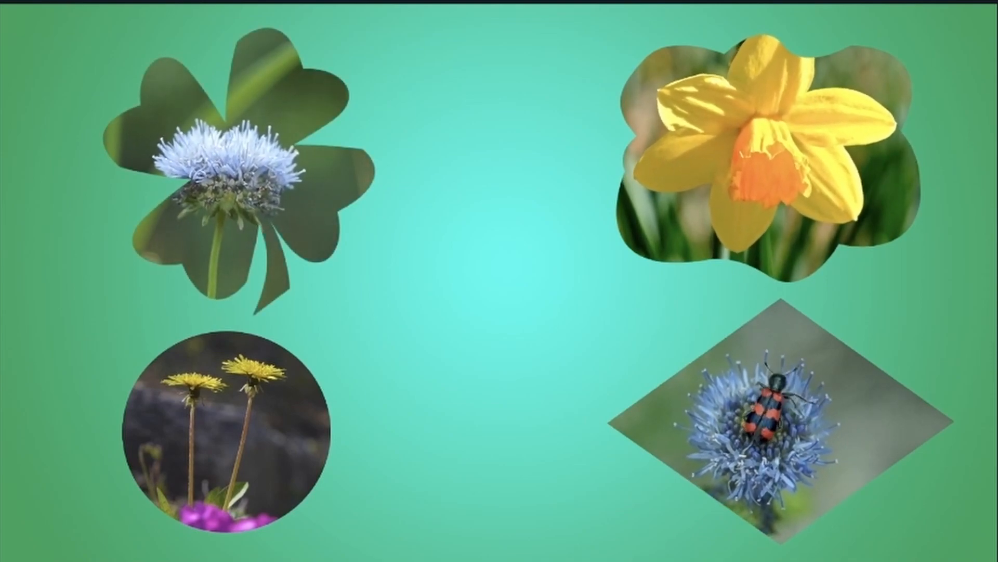
key("Escape")
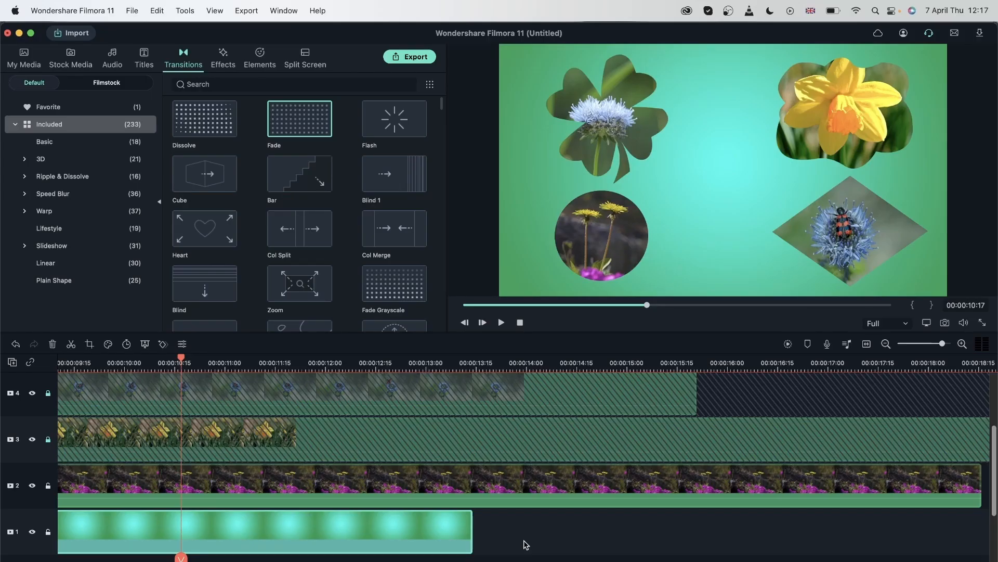